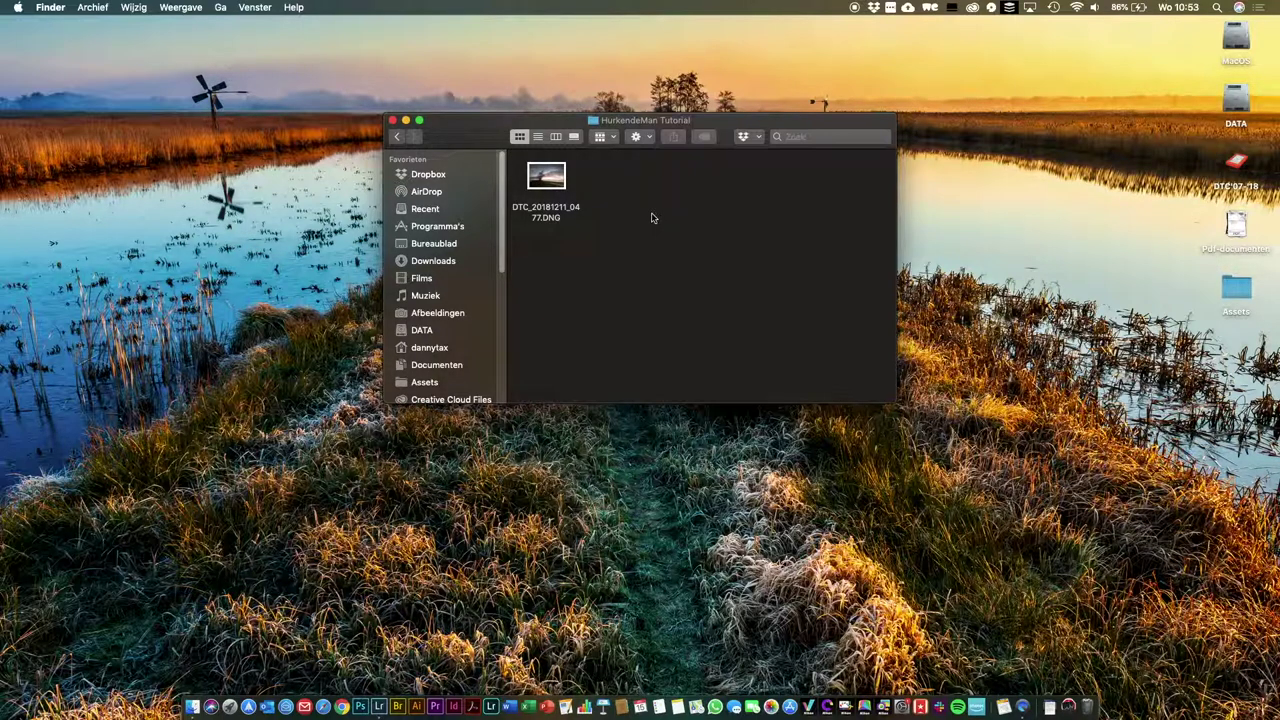
# - Drag DTC_20181211_0477.DNG from the HurkendeMan Tutorial folder onto Lightroom to import it
pyautogui.moveTo(546, 178); pyautogui.dragTo(380, 707)
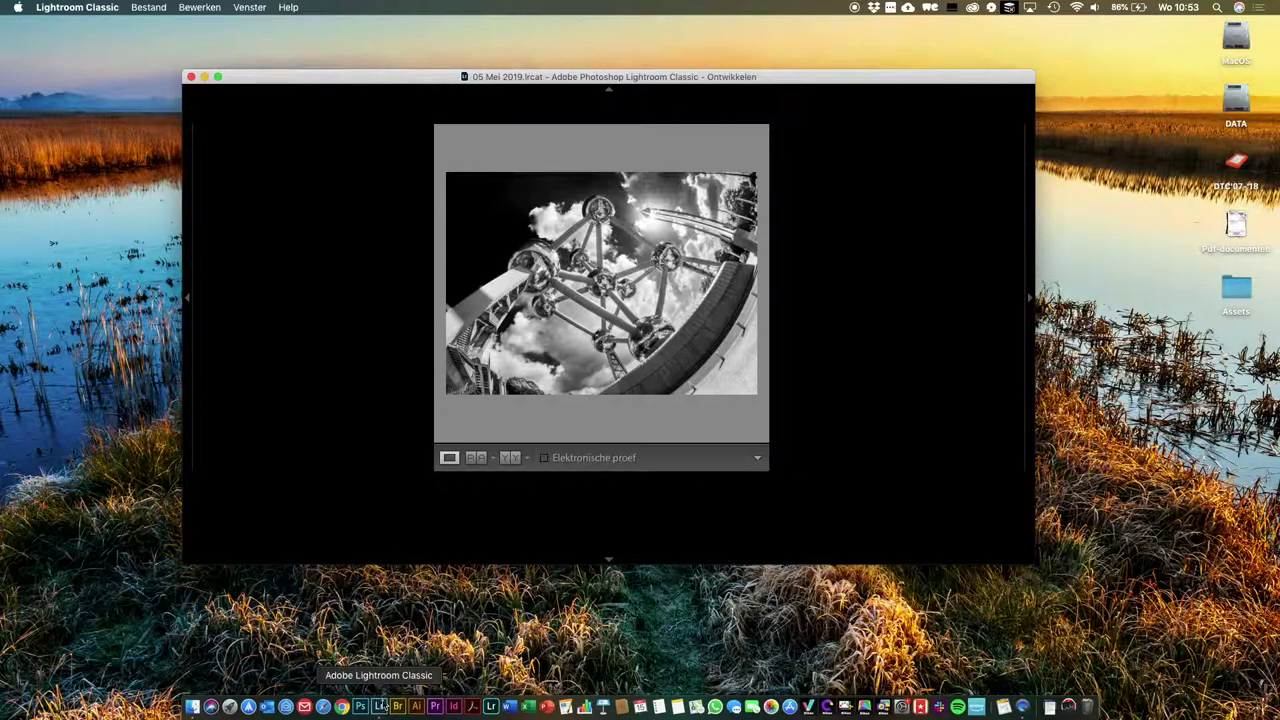
# - Position the import dialog for DTC_20181211_0477.DNG and select its keywords field
pyautogui.moveTo(513, 77); pyautogui.dragTo(498, 67)
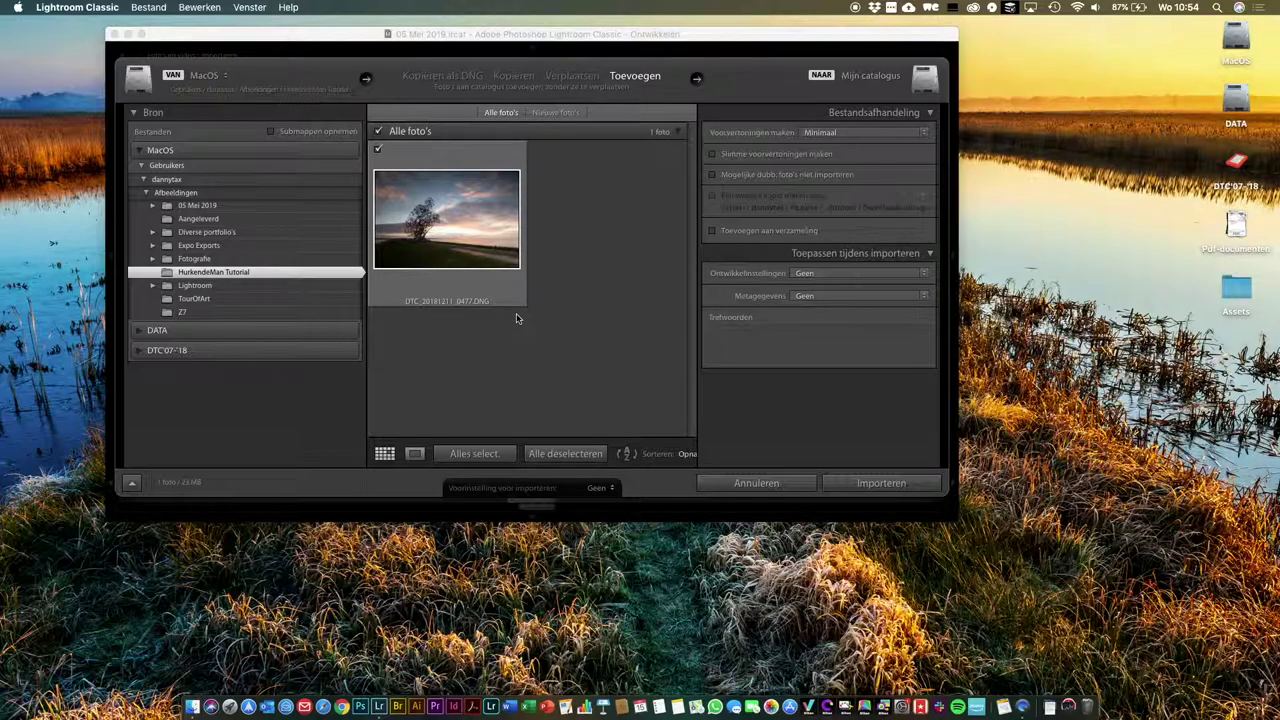
pyautogui.click(780, 342)
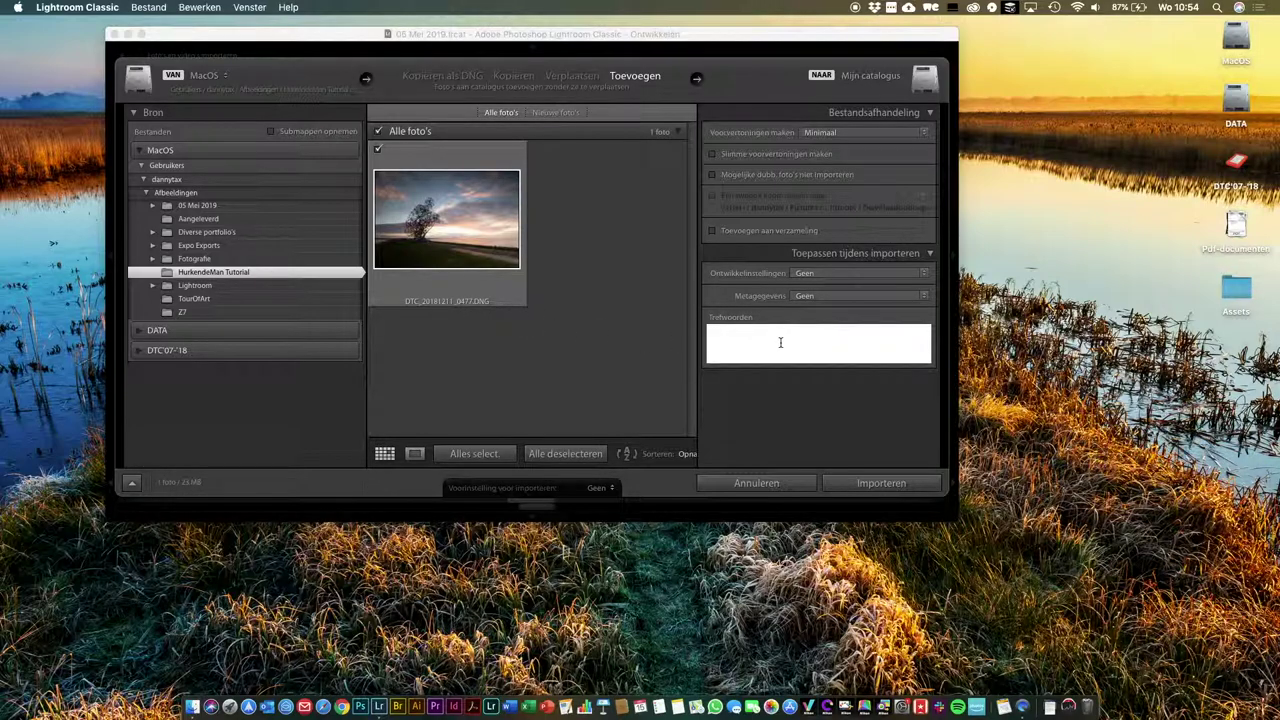
# - Import the photo with the keywords 'Hurkende man, lelystad'
pyautogui.write('Herk')
pyautogui.write('rken')
pyautogui.write('de man')
pyautogui.write(', ')
pyautogui.write('lelystad')
pyautogui.write(',')
pyautogui.click(878, 484)
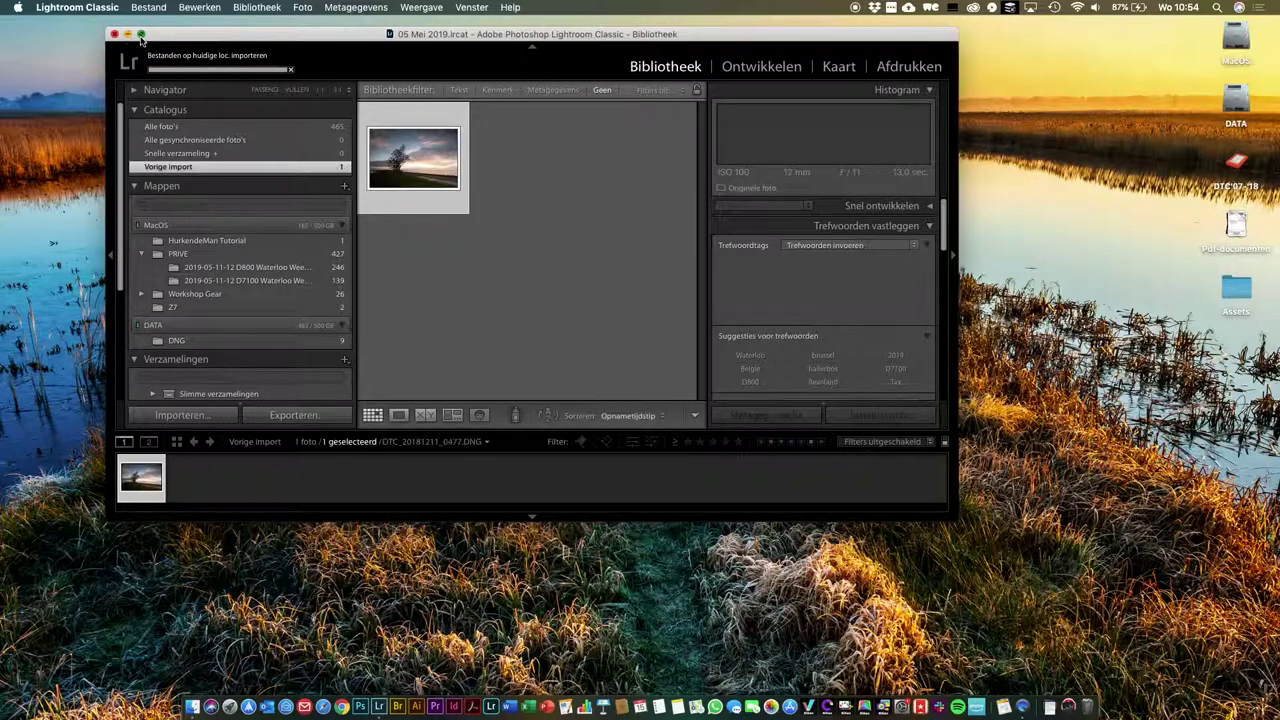
# - Maximise the window and create virtual copy Kopie 1 of DTC_20181211_0477.DNG for developing
pyautogui.click(141, 35)
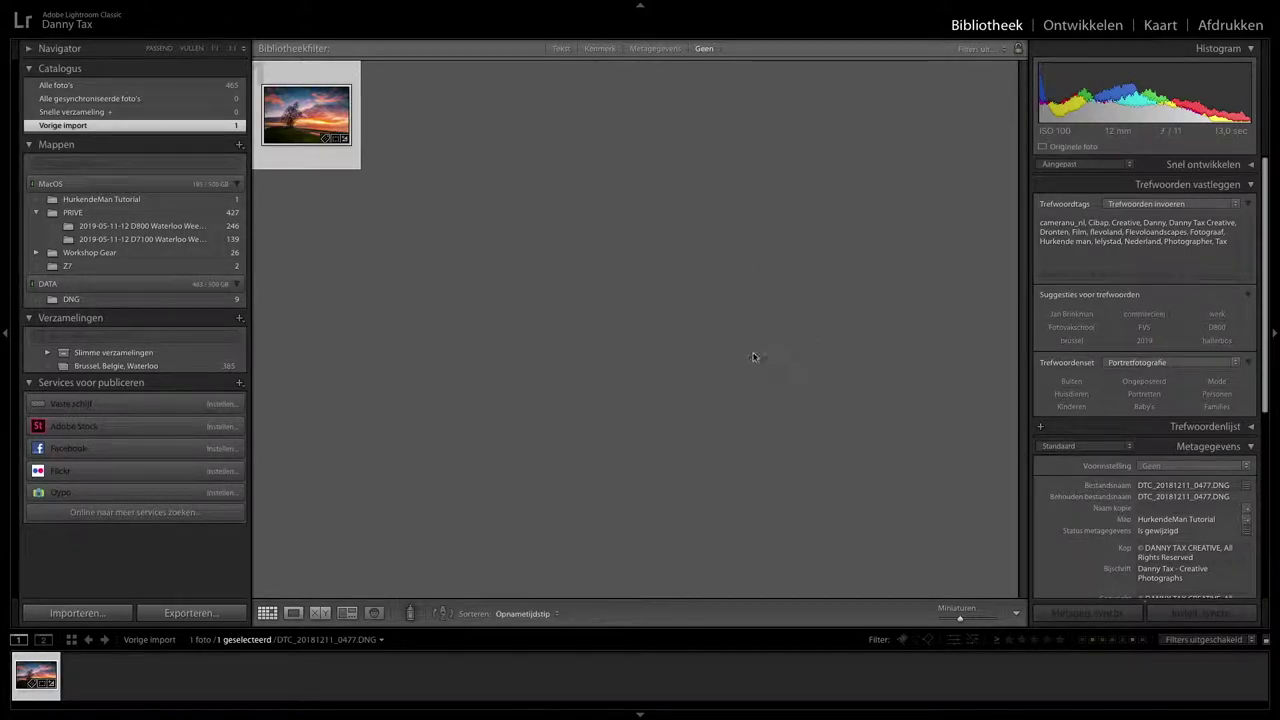
pyautogui.rightClick(36, 678)
pyautogui.moveTo(110, 578)
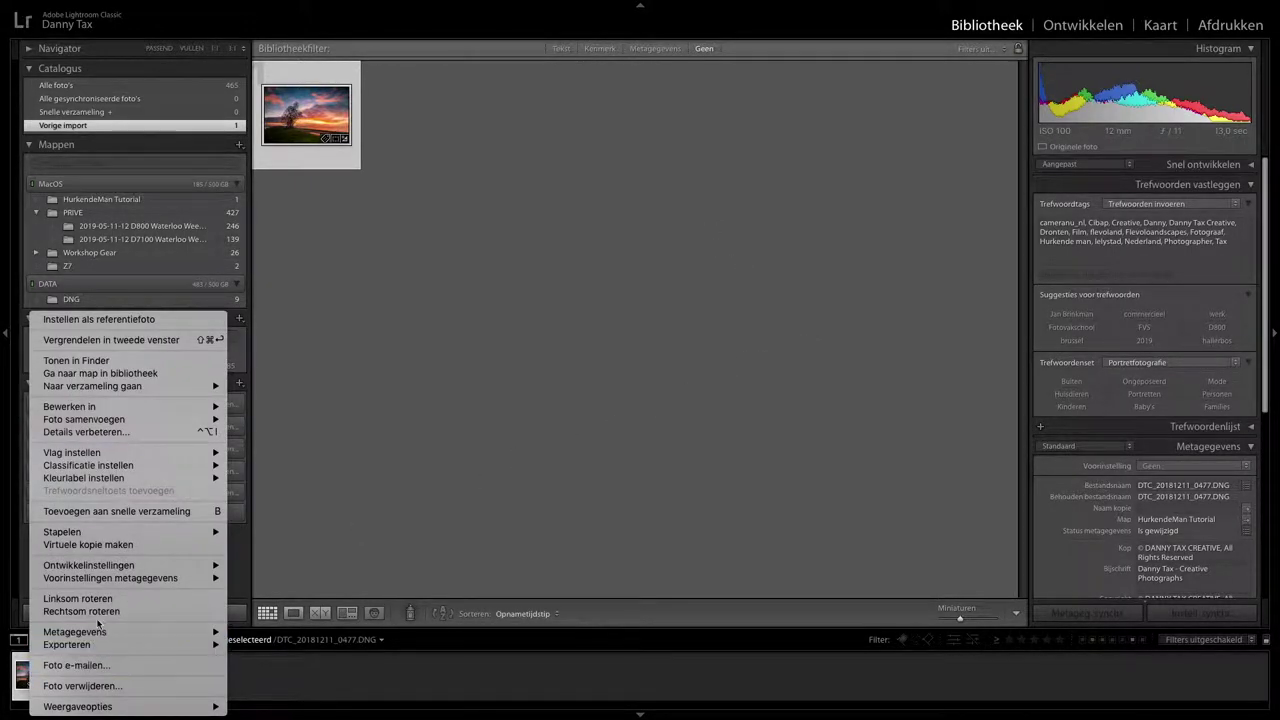
pyautogui.click(100, 544)
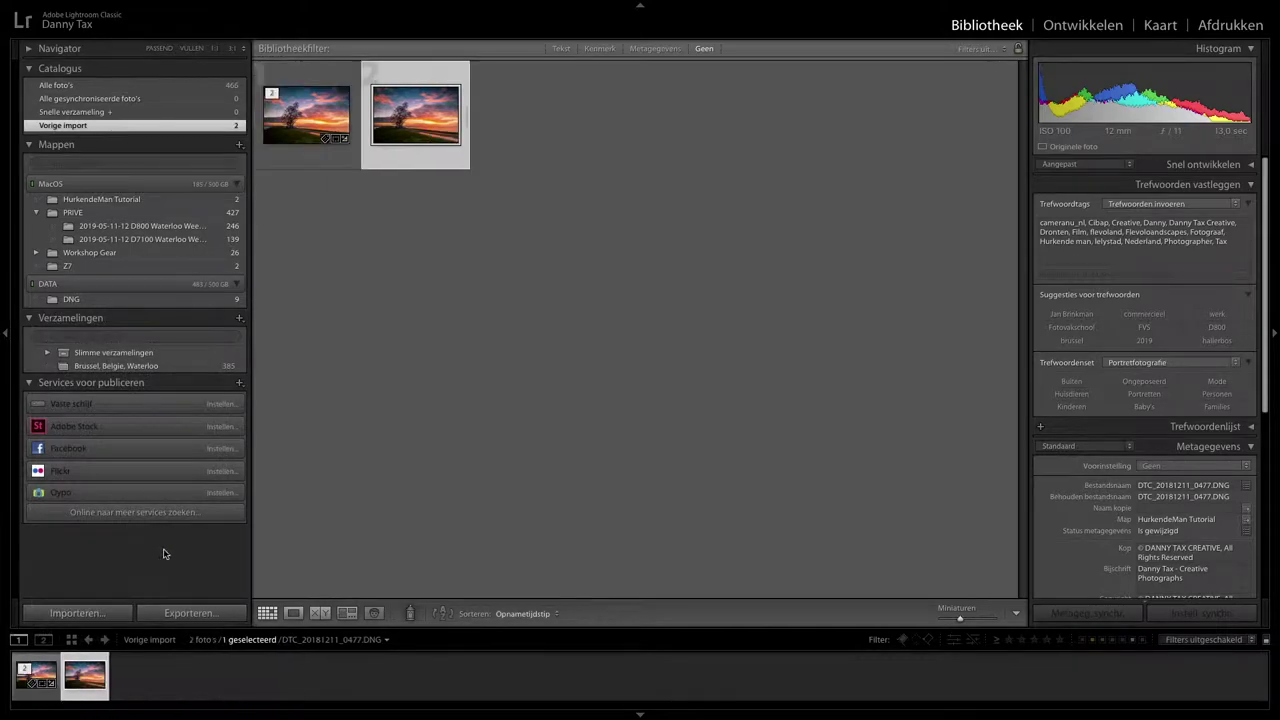
pyautogui.click(1106, 33)
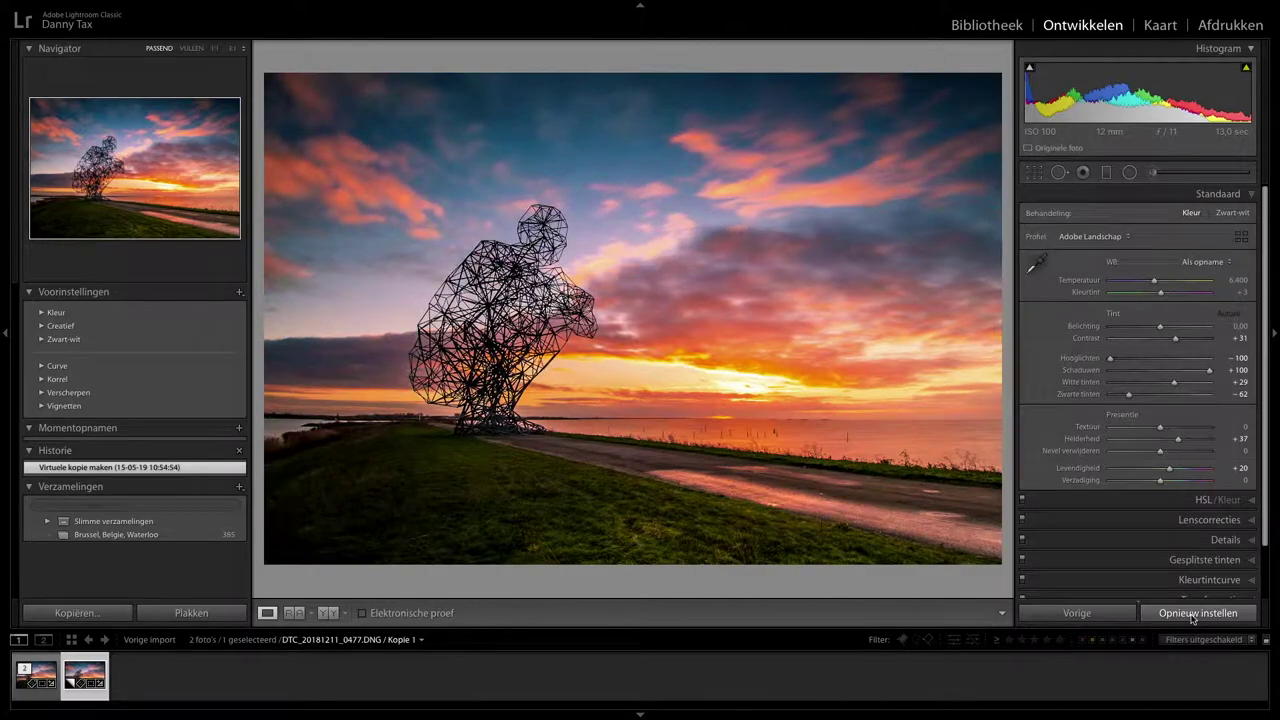
# - Reset Kopie 1's develop settings to defaults and hide the left panels
pyautogui.click(1192, 617)
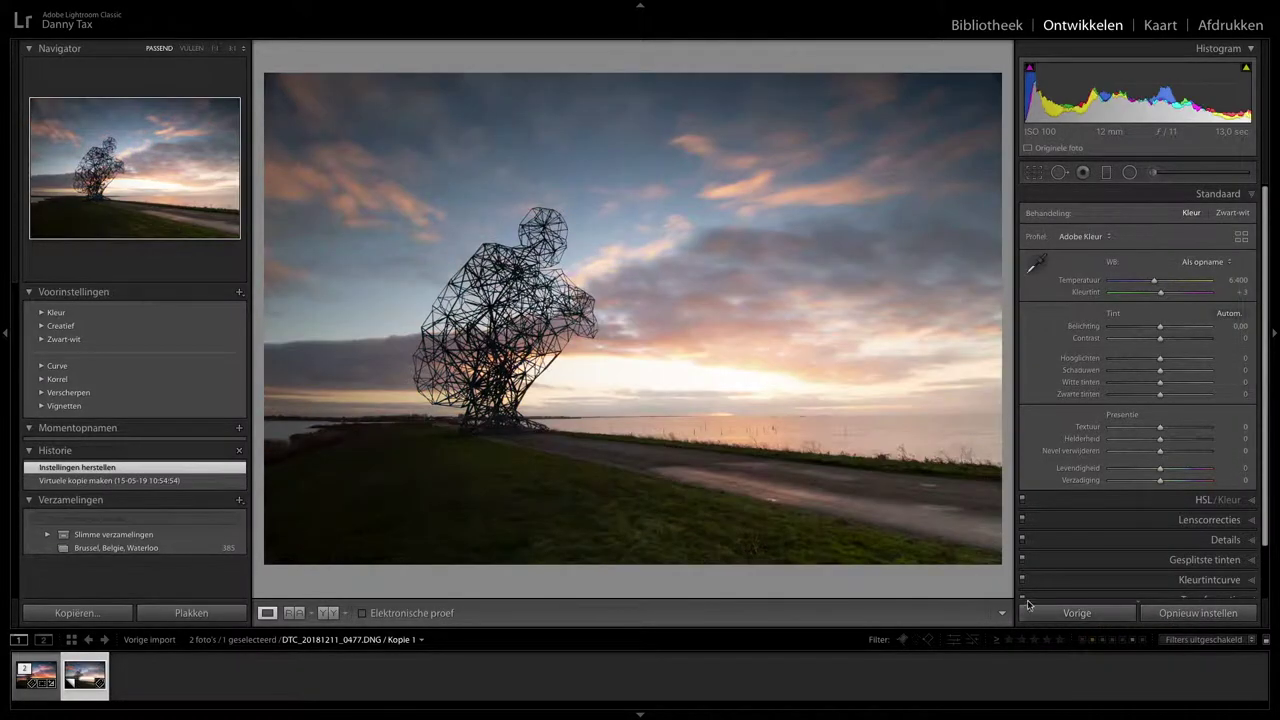
pyautogui.click(6, 330)
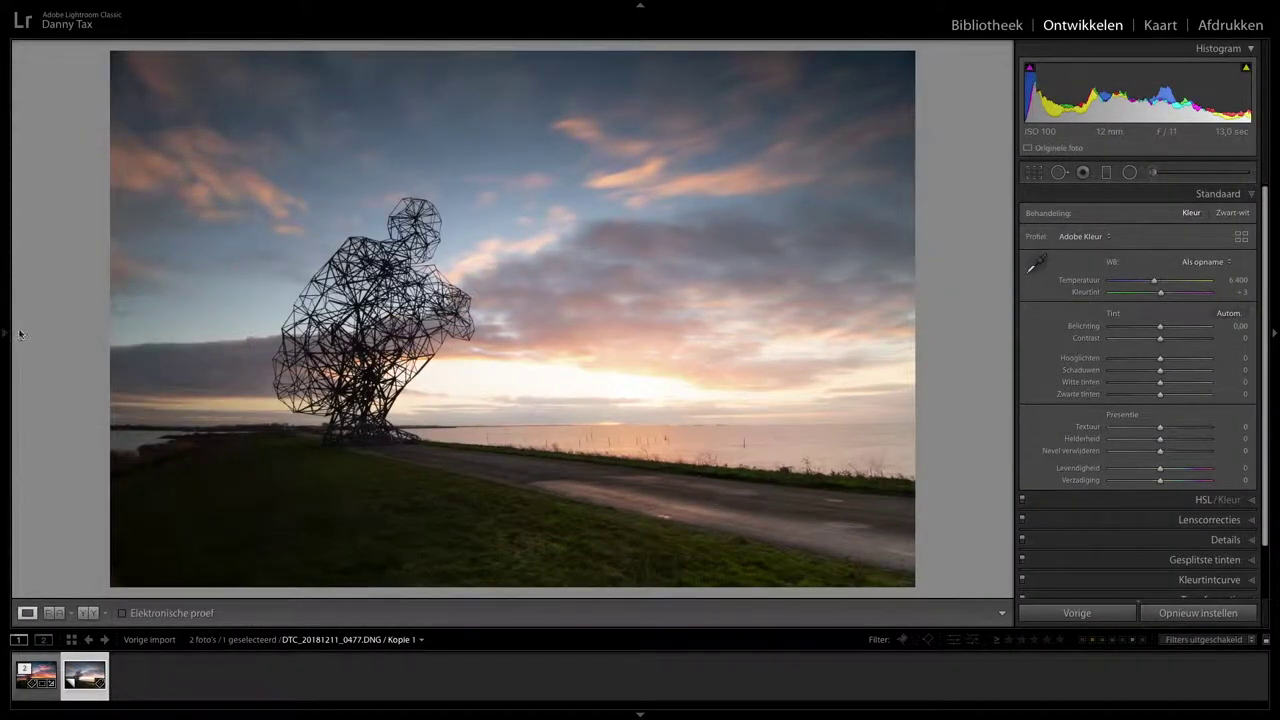
pyautogui.moveTo(1264, 262)
pyautogui.scroll(-2, 1216, 260)
pyautogui.scroll(-1, 1219, 265)
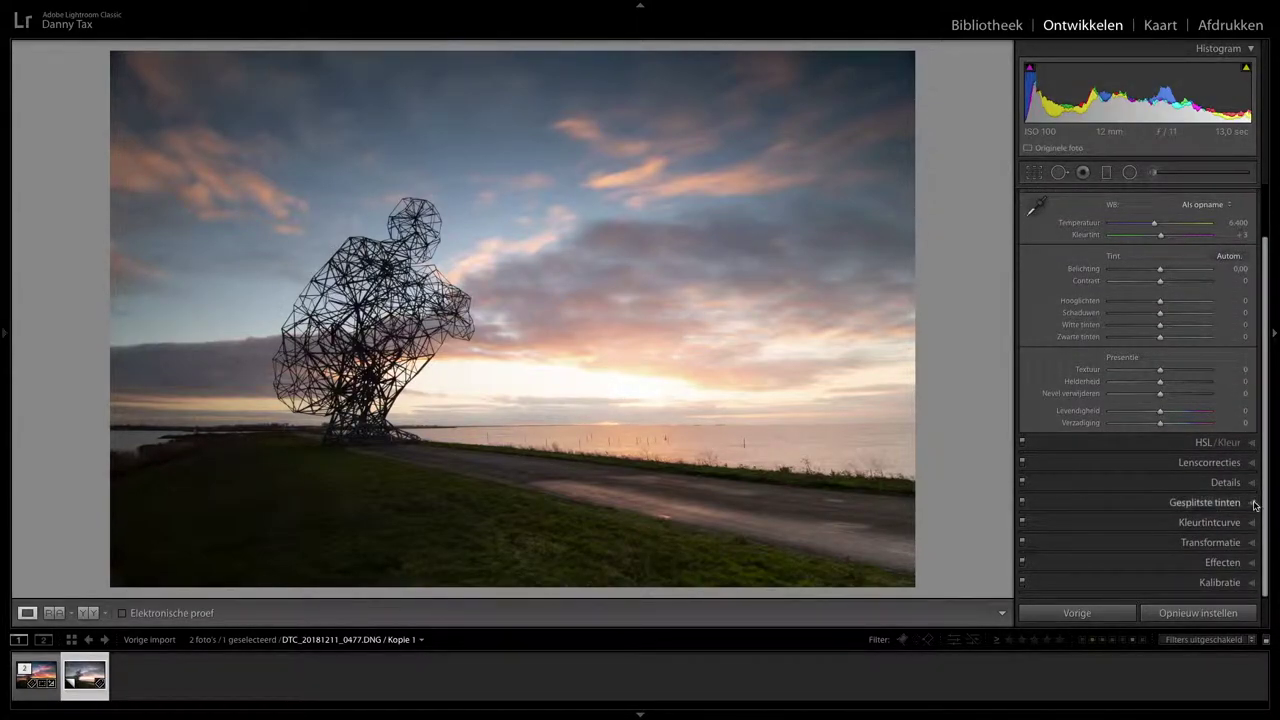
# - Enable chromatic aberration removal and lens profile correction, zooming in on the wire frame to check
pyautogui.click(1245, 462)
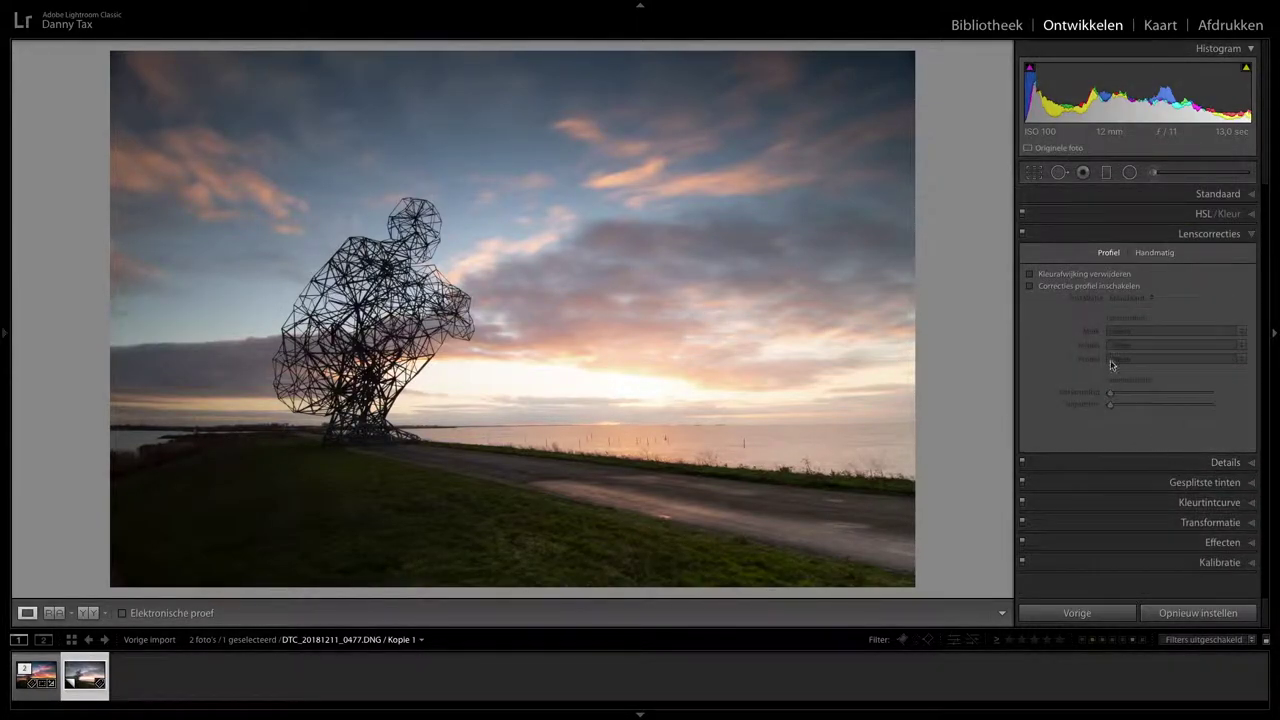
pyautogui.click(1031, 275)
pyautogui.click(345, 256)
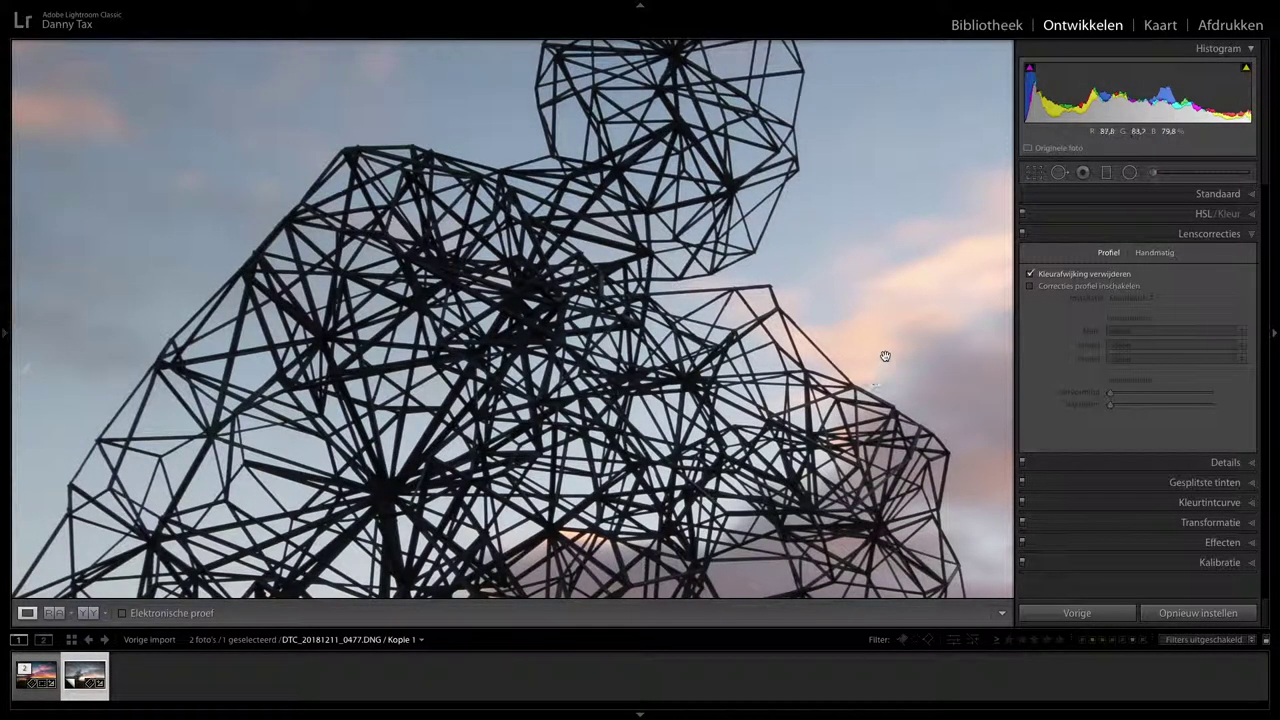
pyautogui.click(1030, 286)
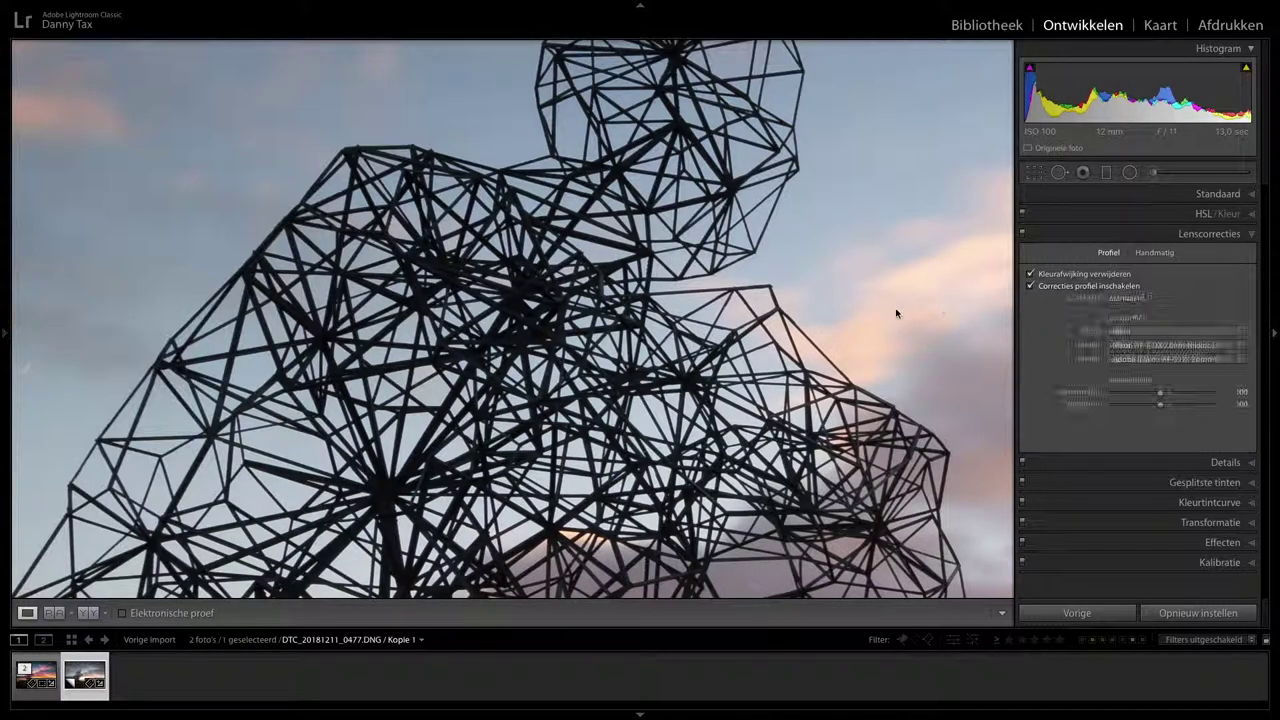
pyautogui.click(720, 300)
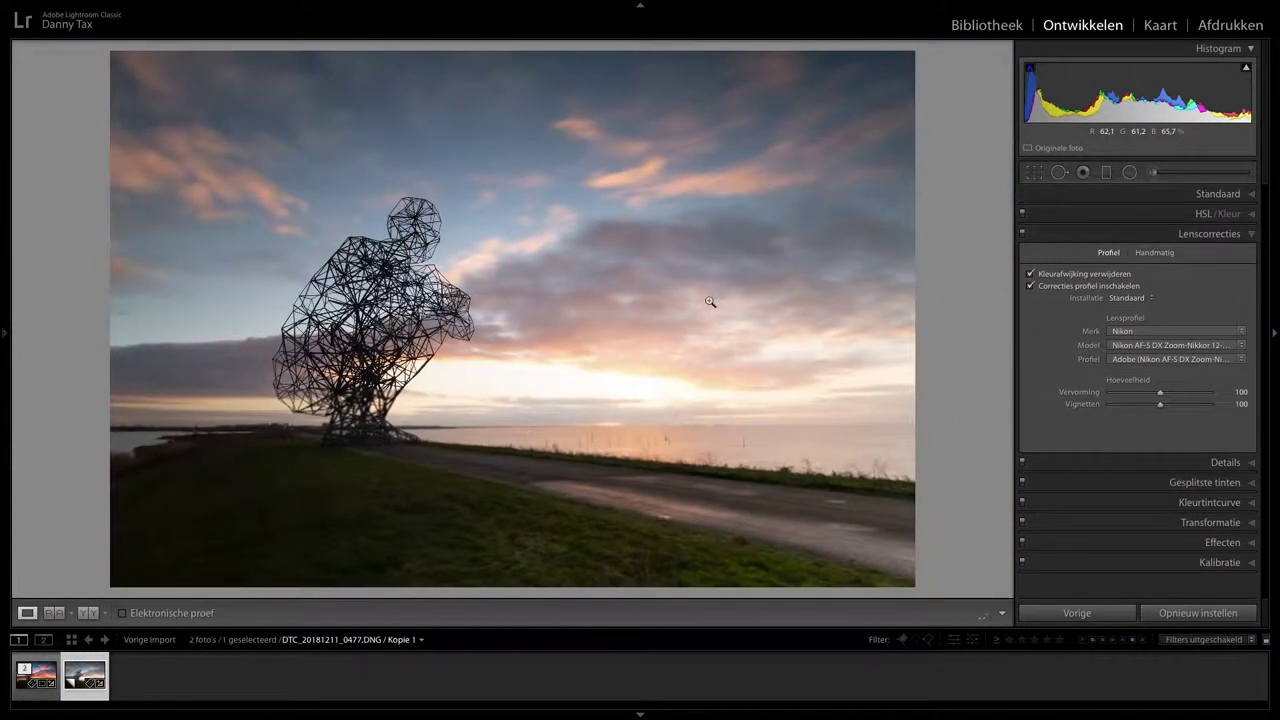
# - Compare the profile correction on and off, keeping the detected Nikkor 12-24mm lens model
pyautogui.click(1030, 286)
pyautogui.click(1030, 288)
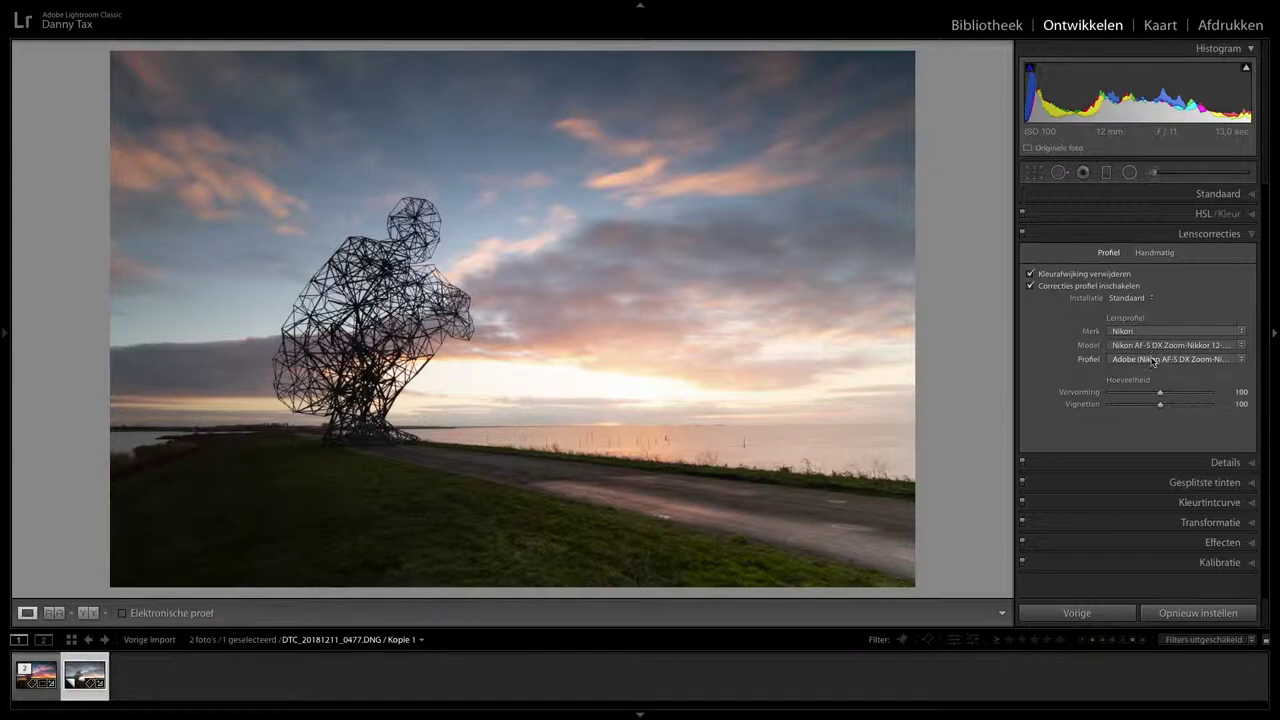
pyautogui.click(1187, 346)
pyautogui.click(1102, 346)
pyautogui.click(1249, 234)
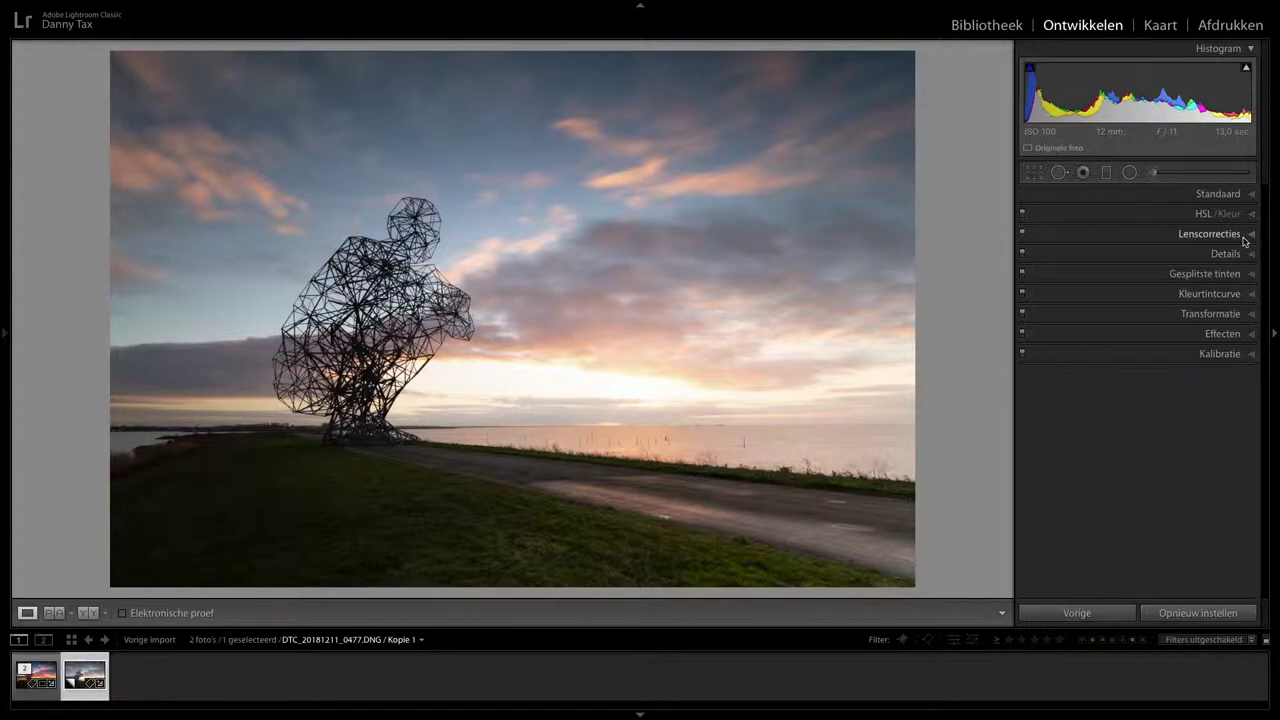
pyautogui.click(1247, 196)
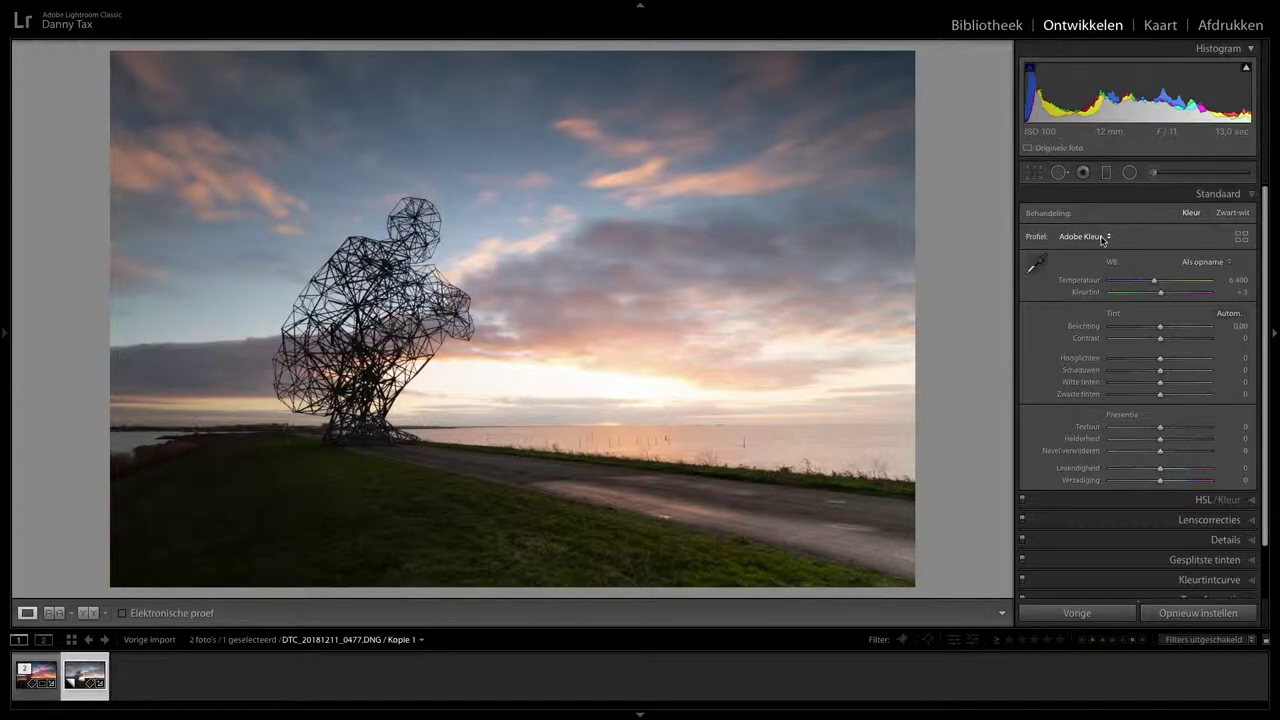
# - Try the Adobe Landschap, Portret, Standaard and Fel profiles, ending back on Adobe Kleur
pyautogui.click(1103, 238)
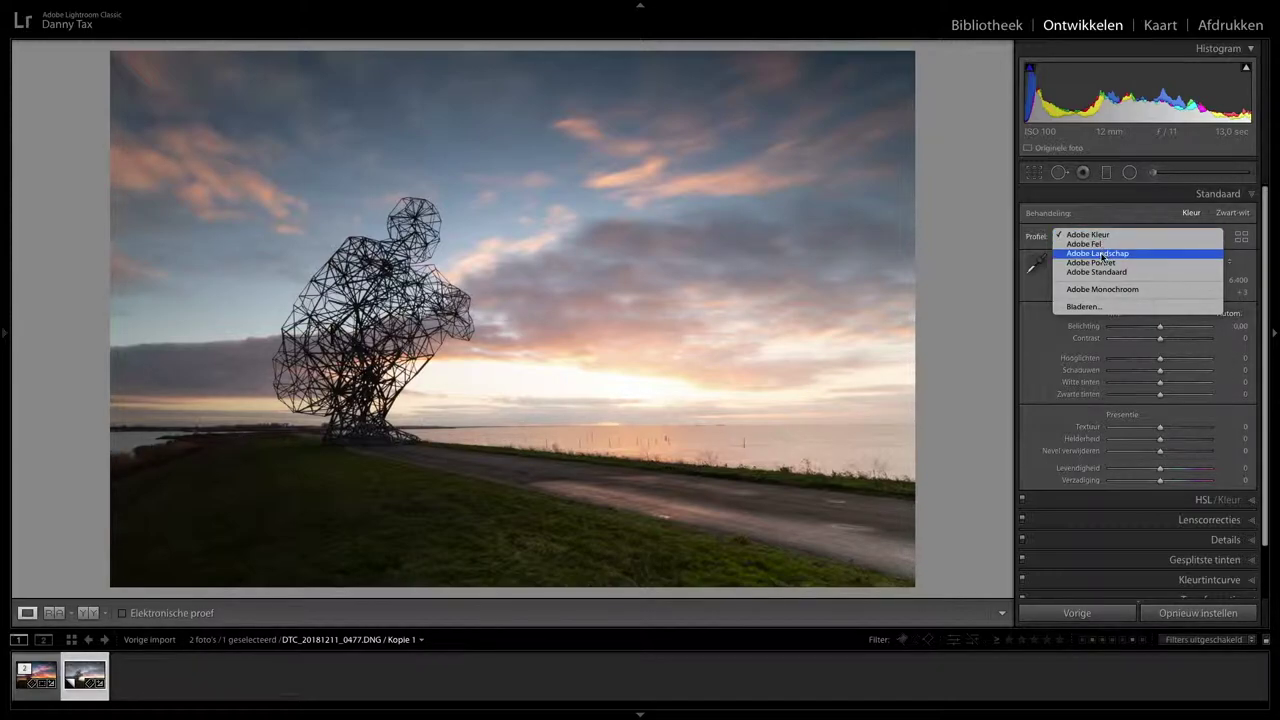
pyautogui.click(1100, 256)
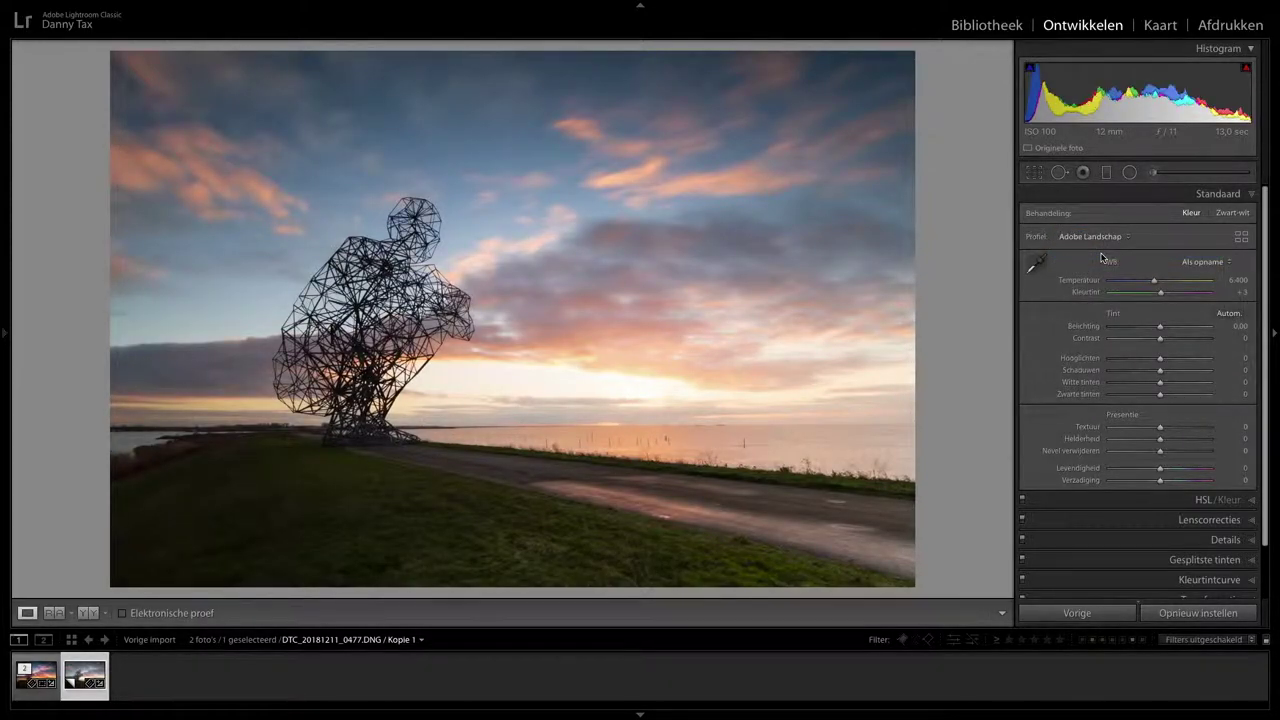
pyautogui.click(1103, 240)
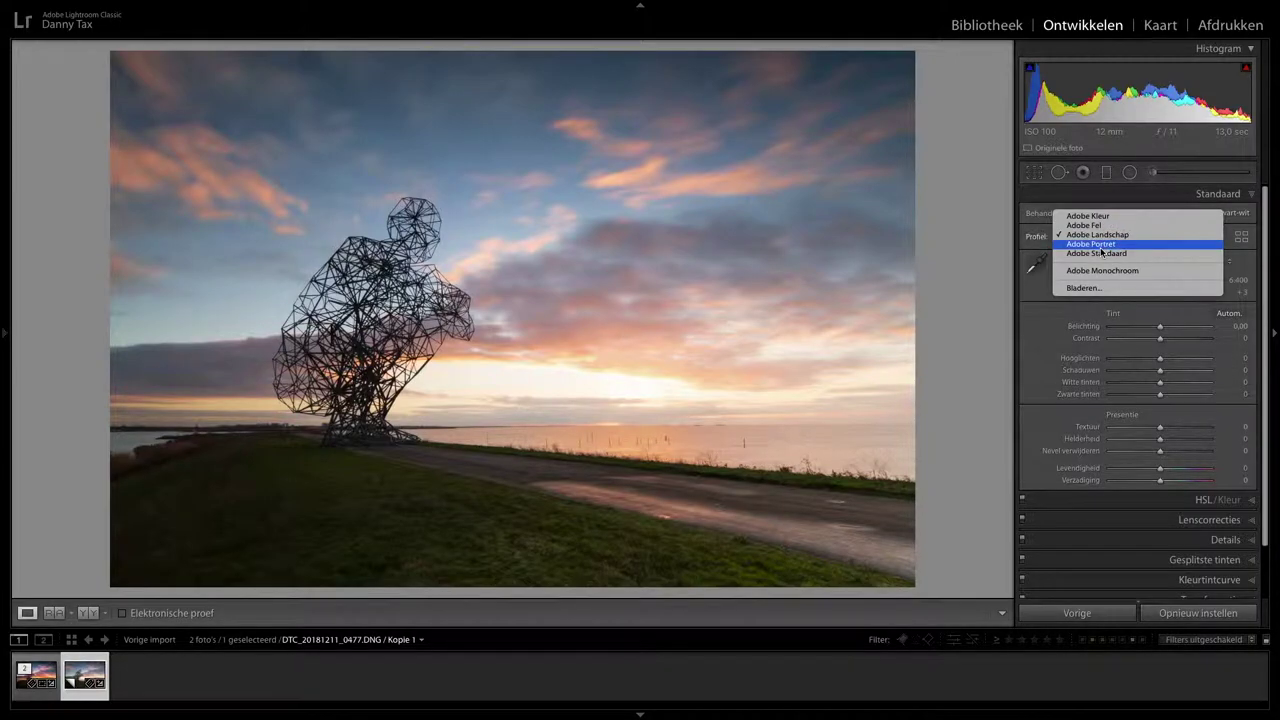
pyautogui.click(1100, 247)
pyautogui.click(1104, 242)
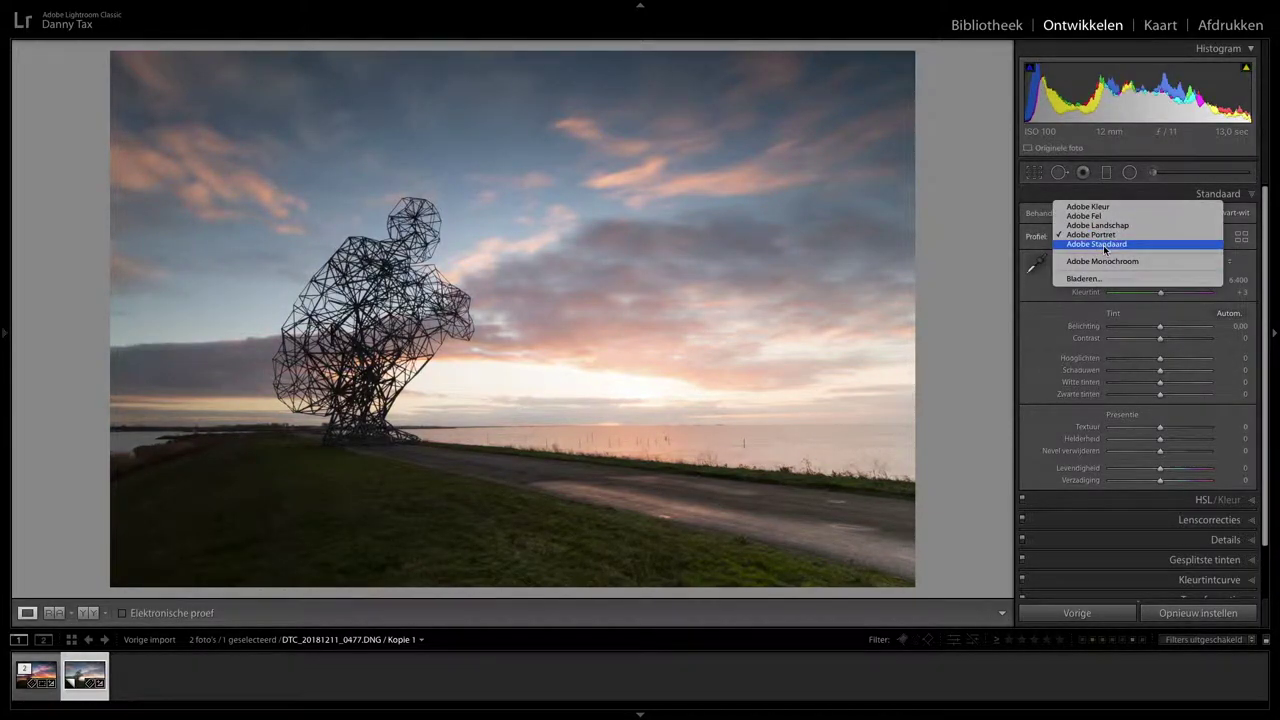
pyautogui.click(1103, 245)
pyautogui.click(1104, 240)
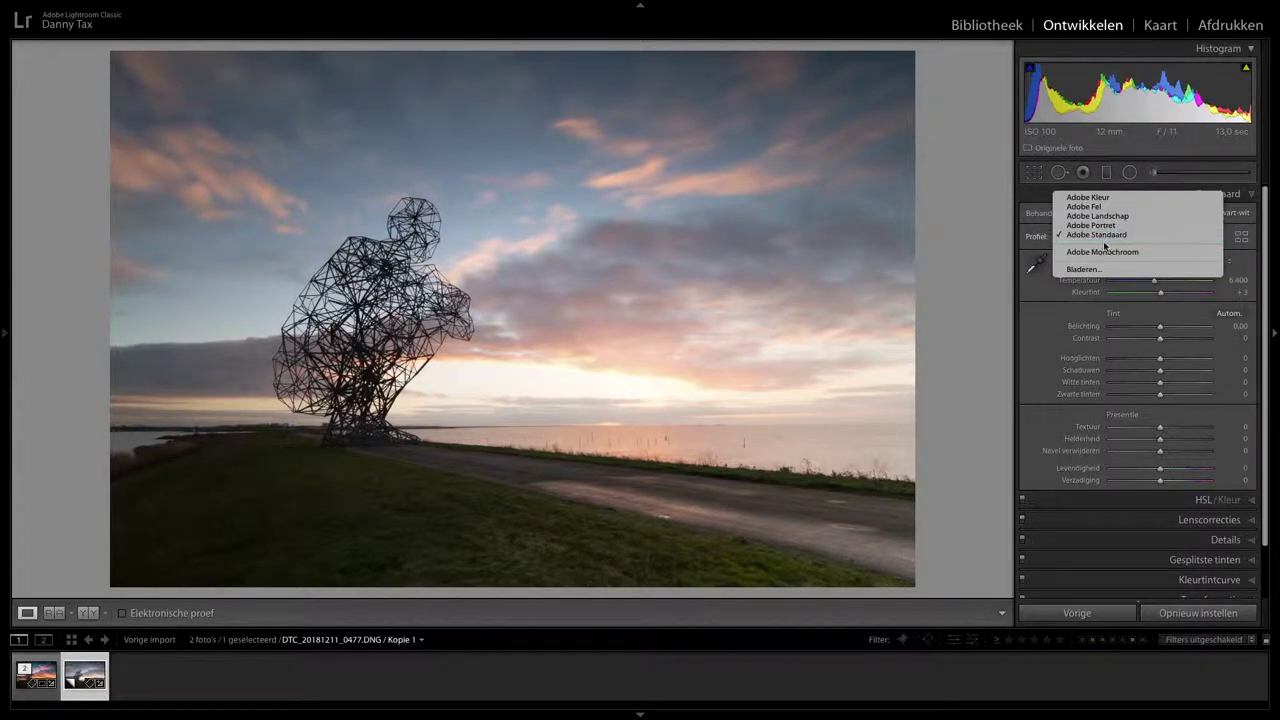
pyautogui.click(1100, 217)
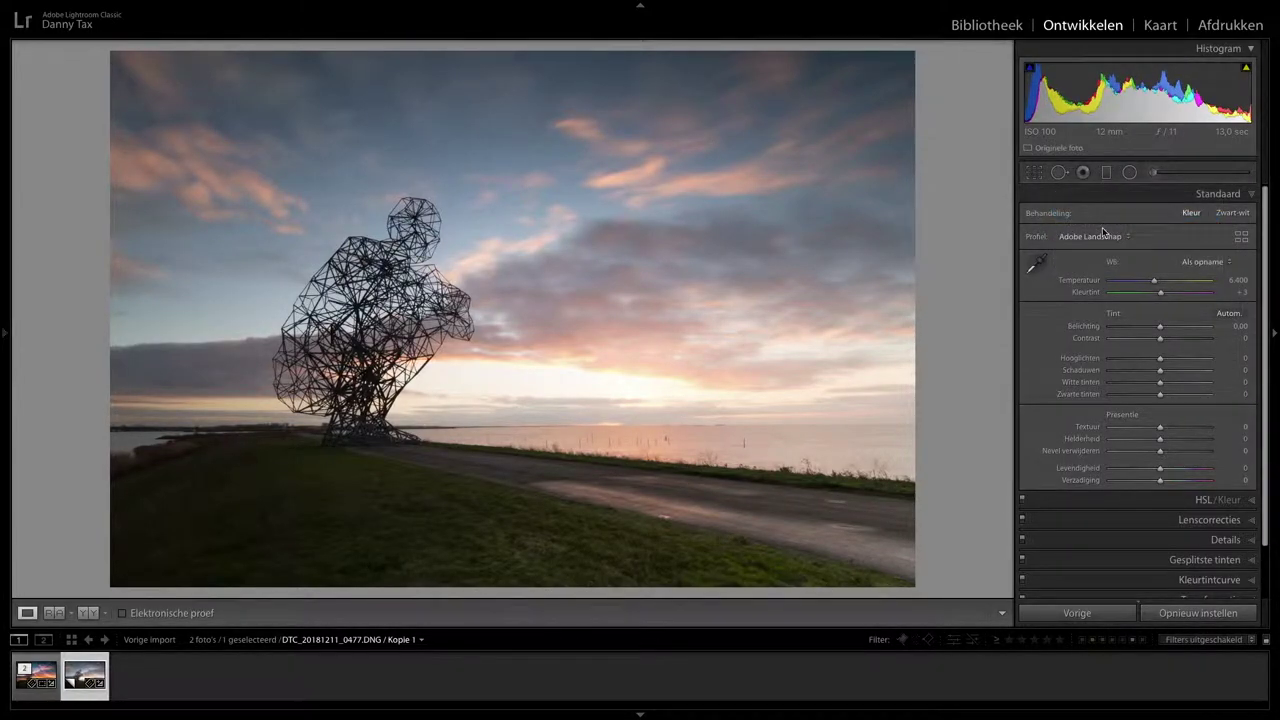
pyautogui.click(1100, 226)
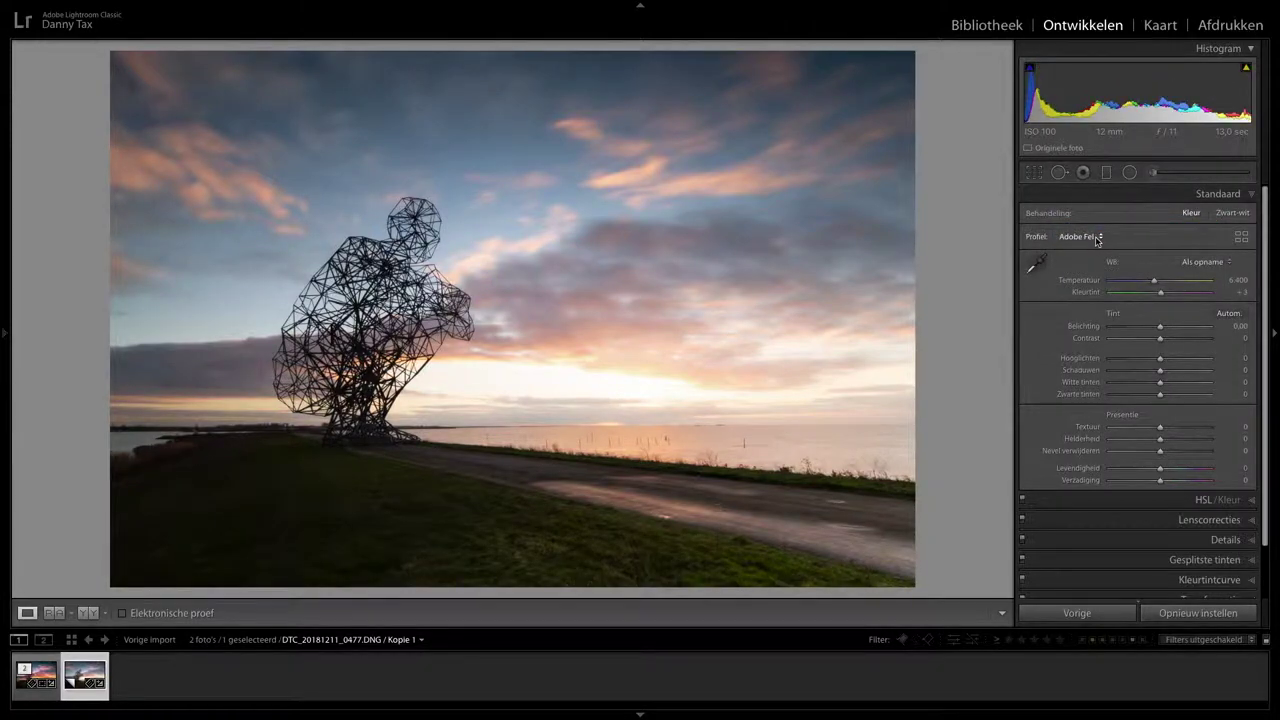
pyautogui.click(1100, 238)
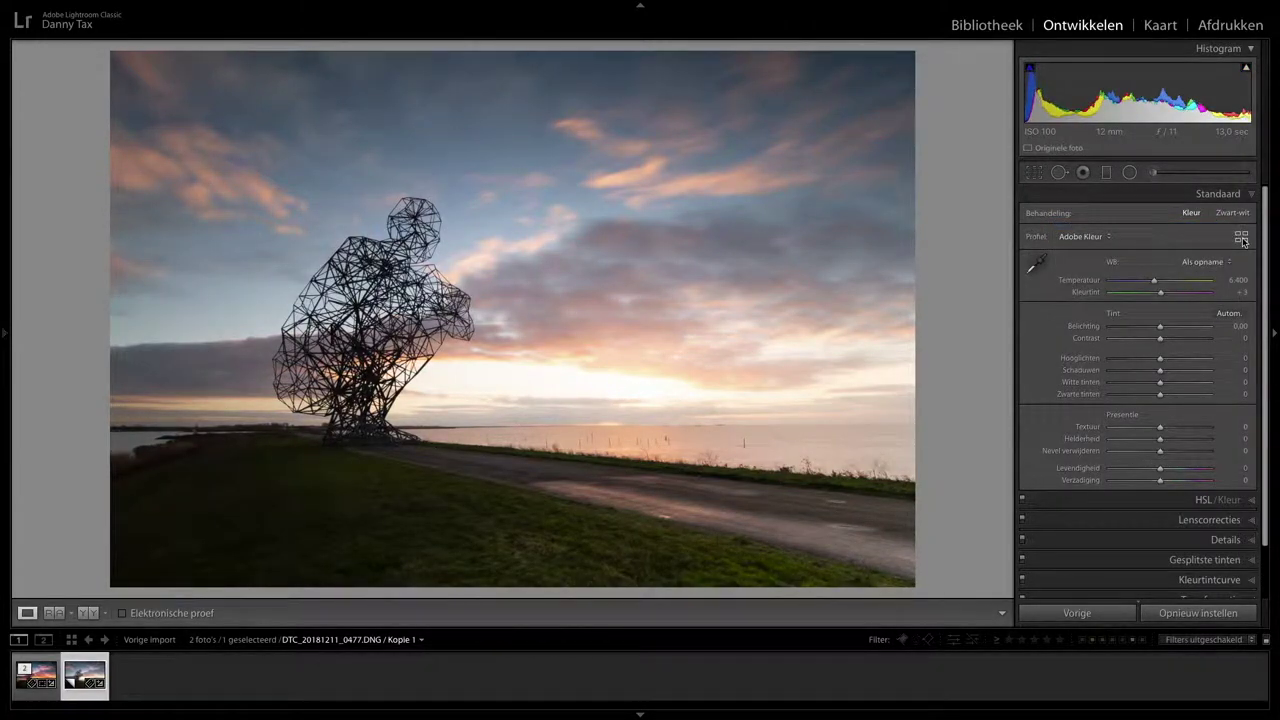
# - Browse the Artistiek and Adobe Raw profiles in the profile browser, then close it
pyautogui.click(1241, 237)
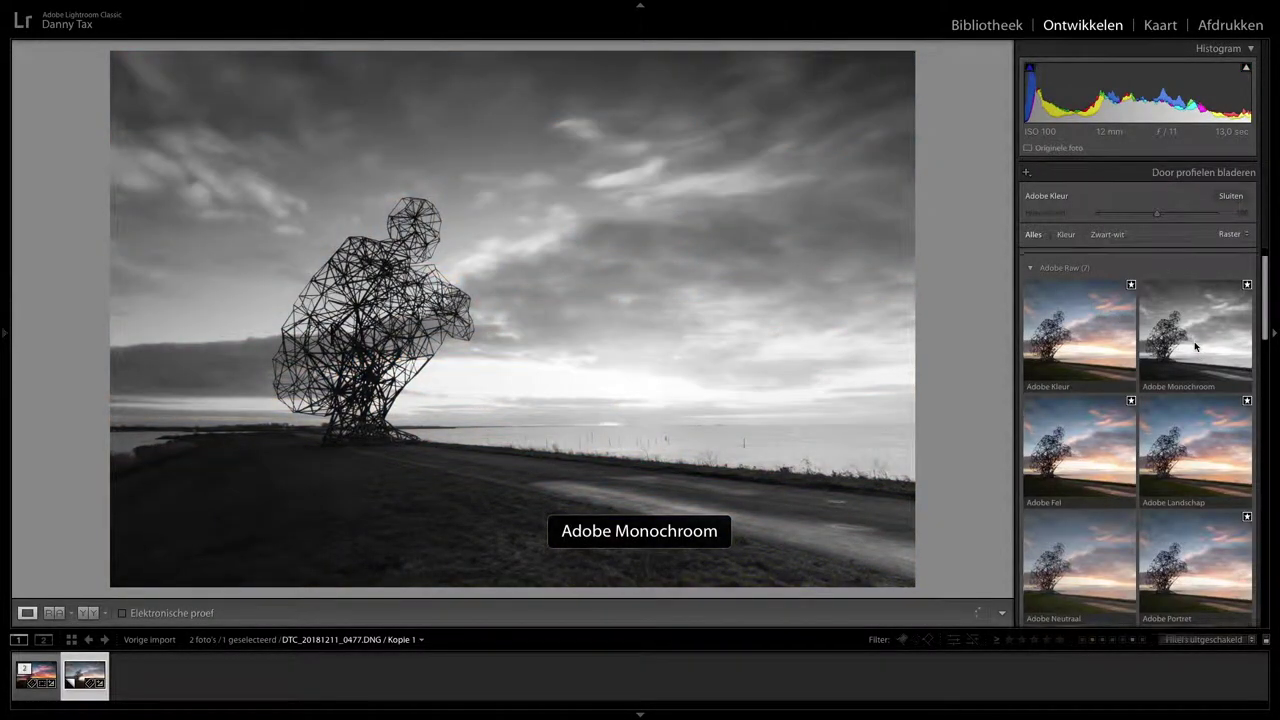
pyautogui.scroll(-3, 1195, 352)
pyautogui.scroll(-4, 1190, 346)
pyautogui.scroll(-3, 1185, 342)
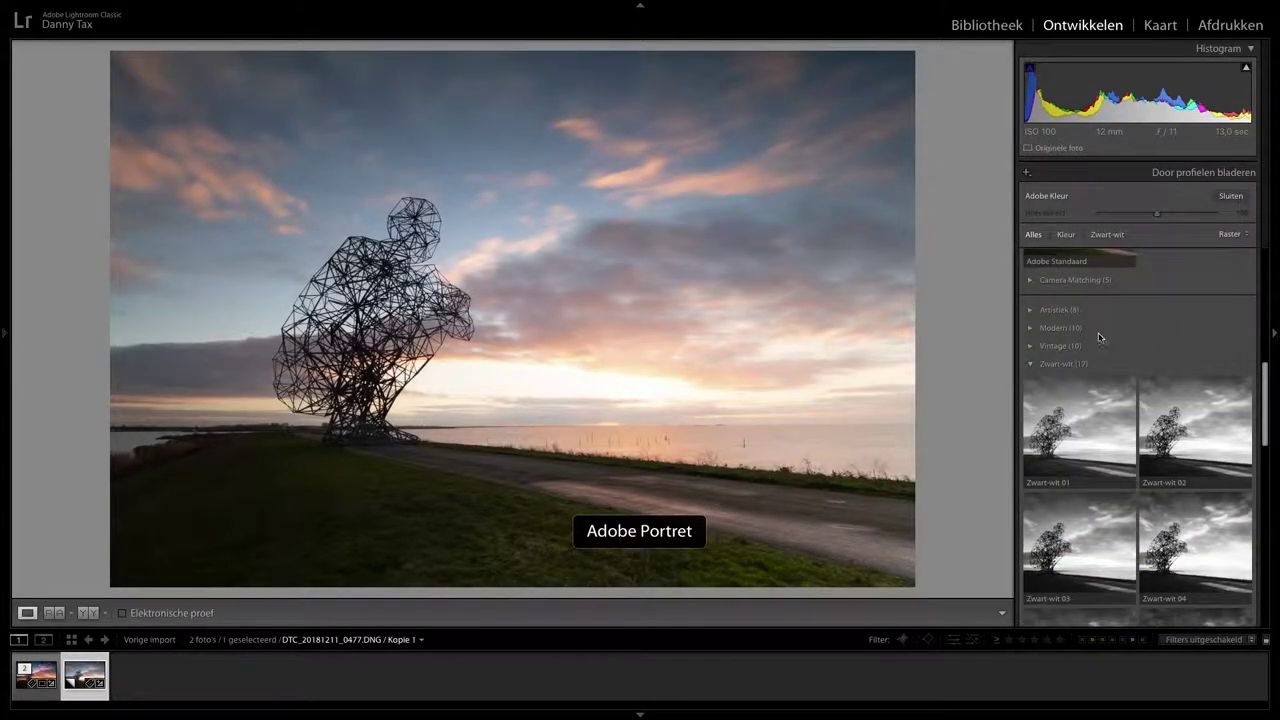
pyautogui.click(1045, 310)
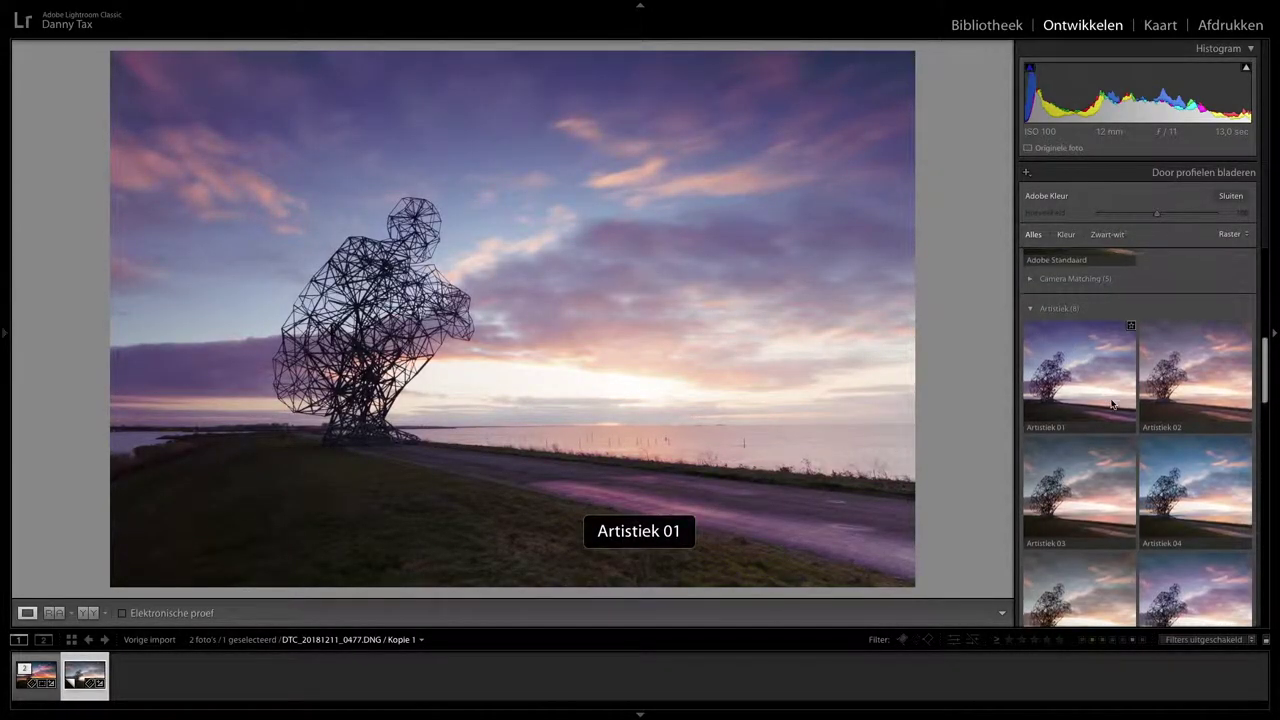
pyautogui.scroll(-2, 1140, 440)
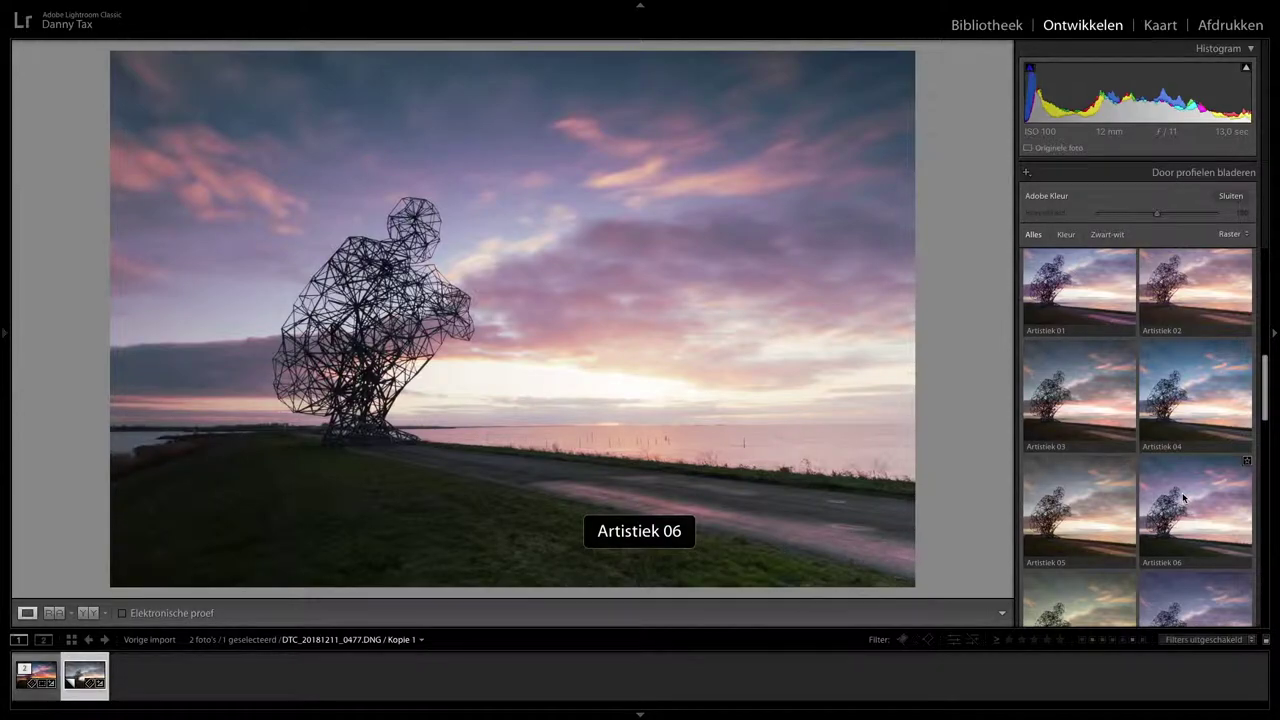
pyautogui.scroll(5, 1183, 497)
pyautogui.scroll(7, 1178, 487)
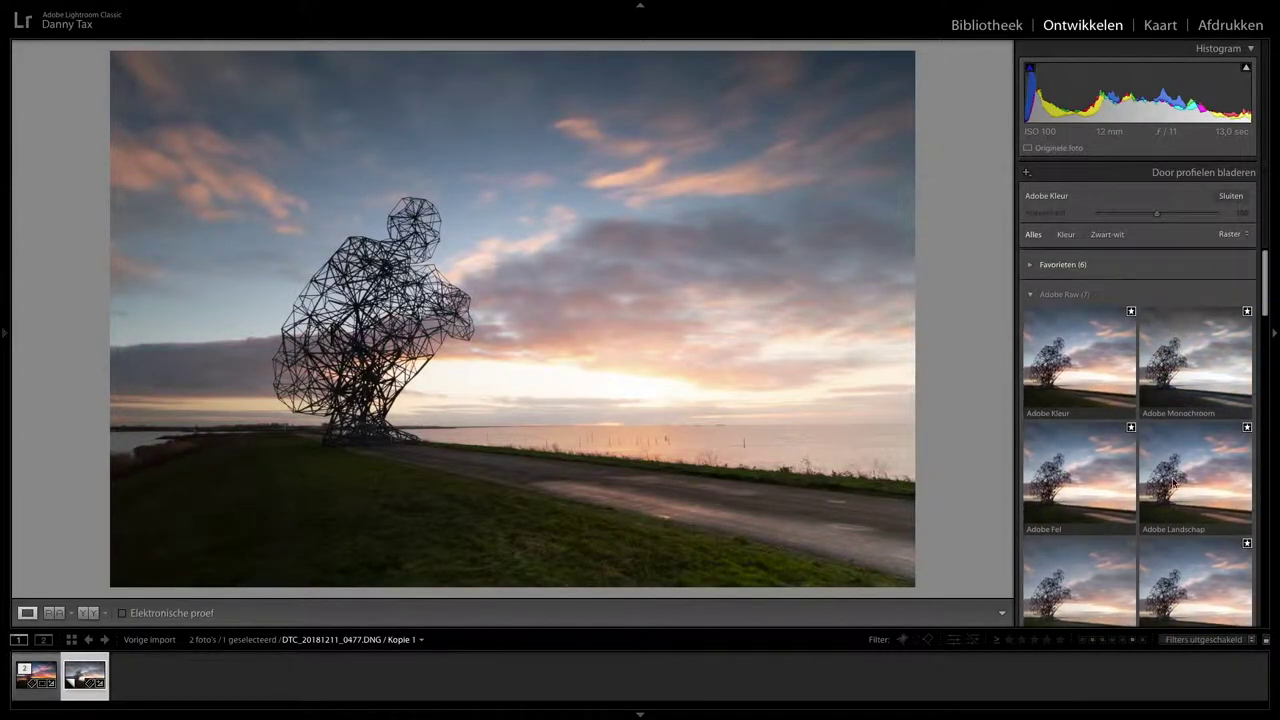
pyautogui.click(1057, 295)
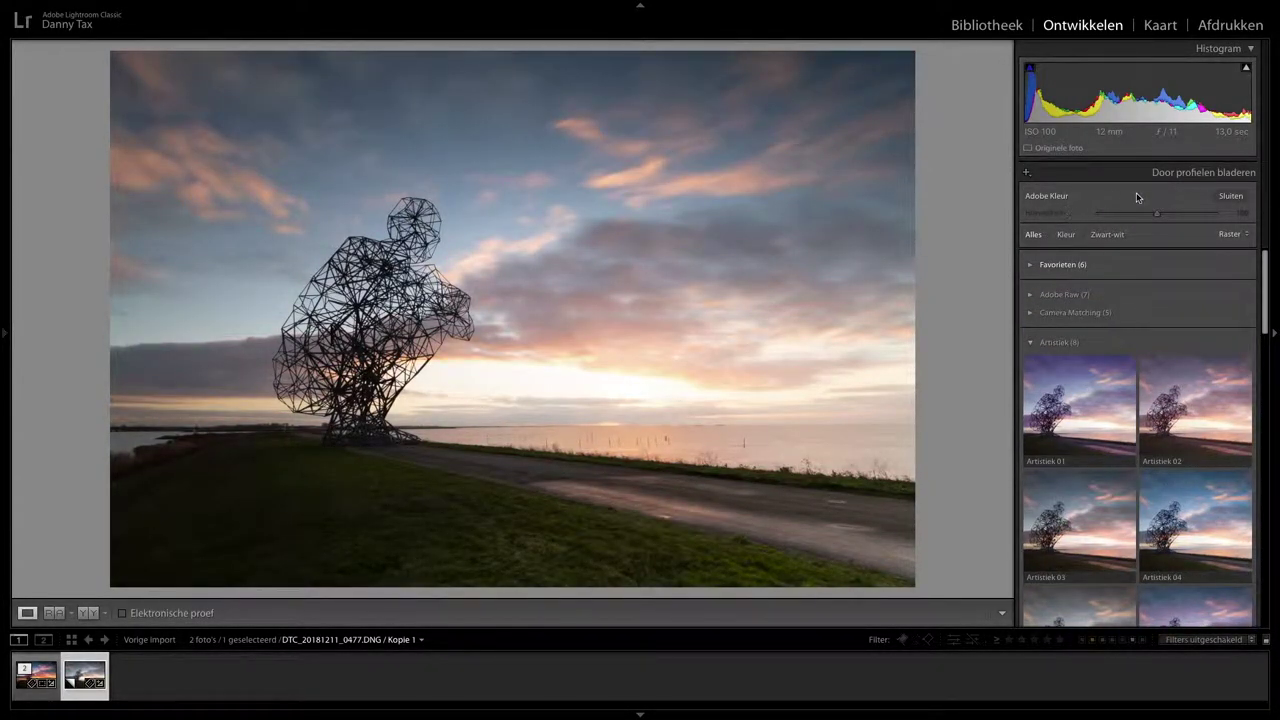
pyautogui.click(1230, 196)
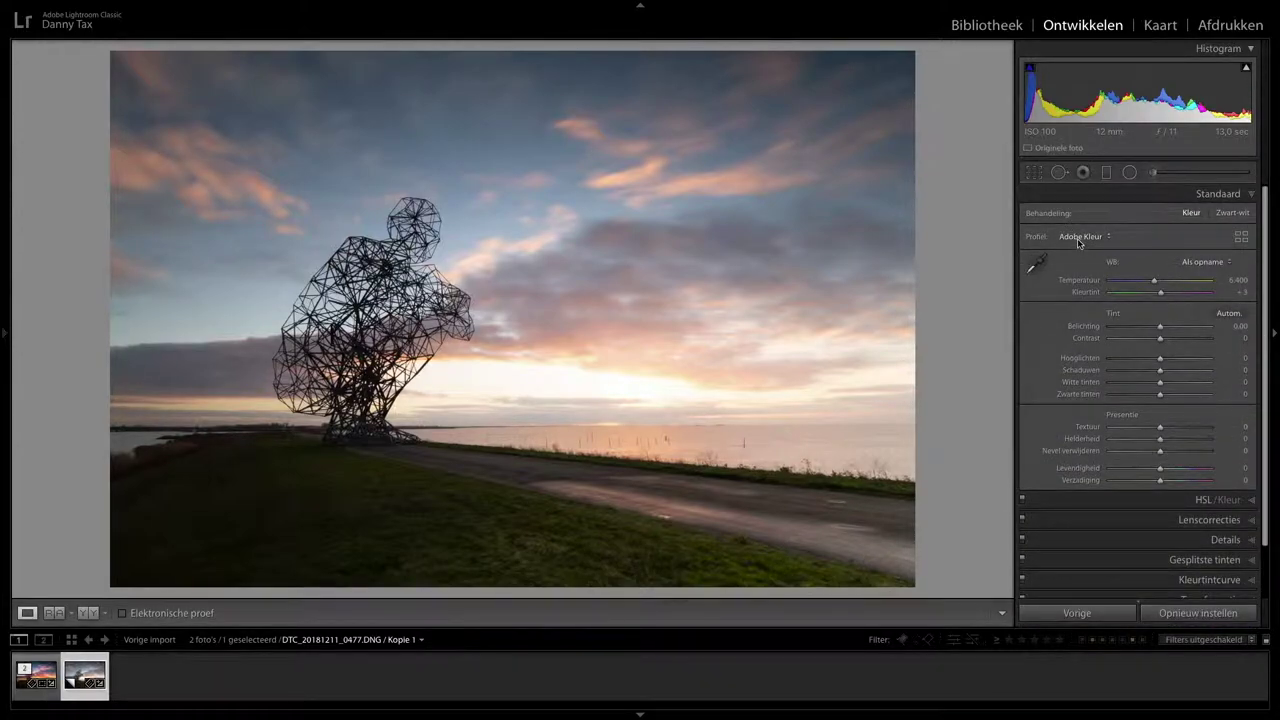
pyautogui.click(1078, 243)
# - Apply the Adobe Landschap profile with highlights −100 and shadows +100
pyautogui.click(1079, 260)
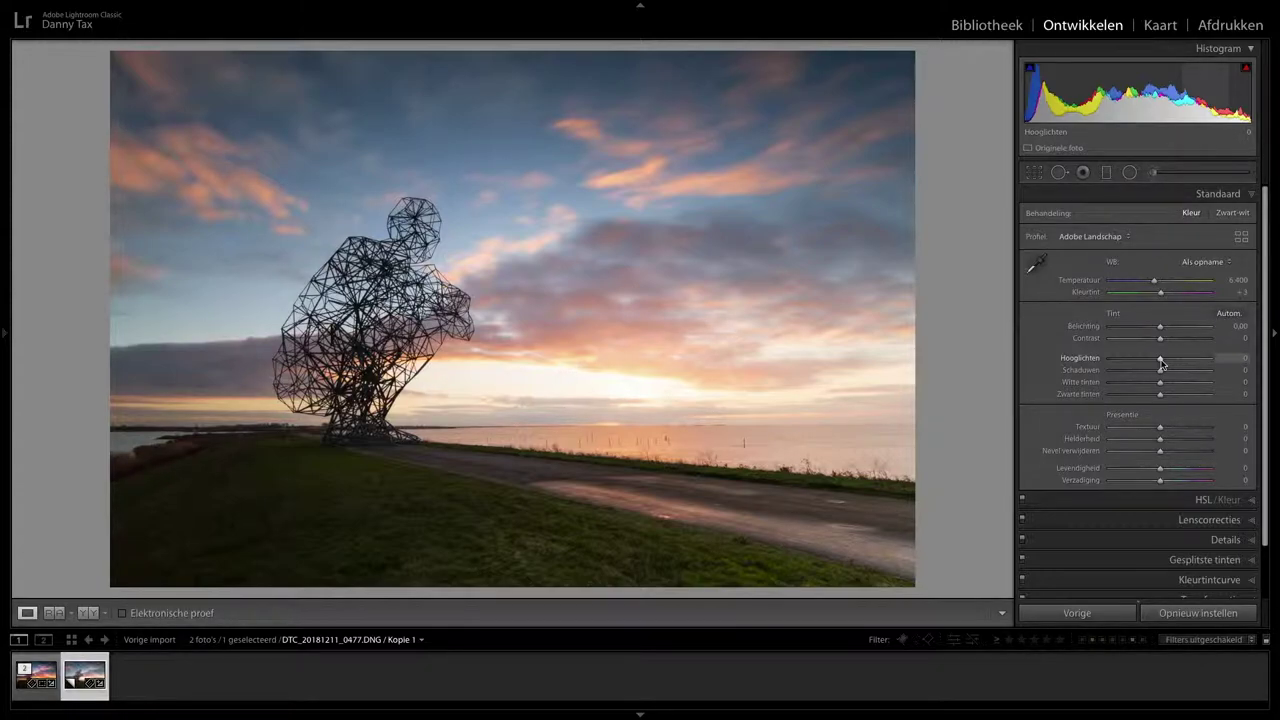
pyautogui.moveTo(1161, 363); pyautogui.dragTo(1096, 358)
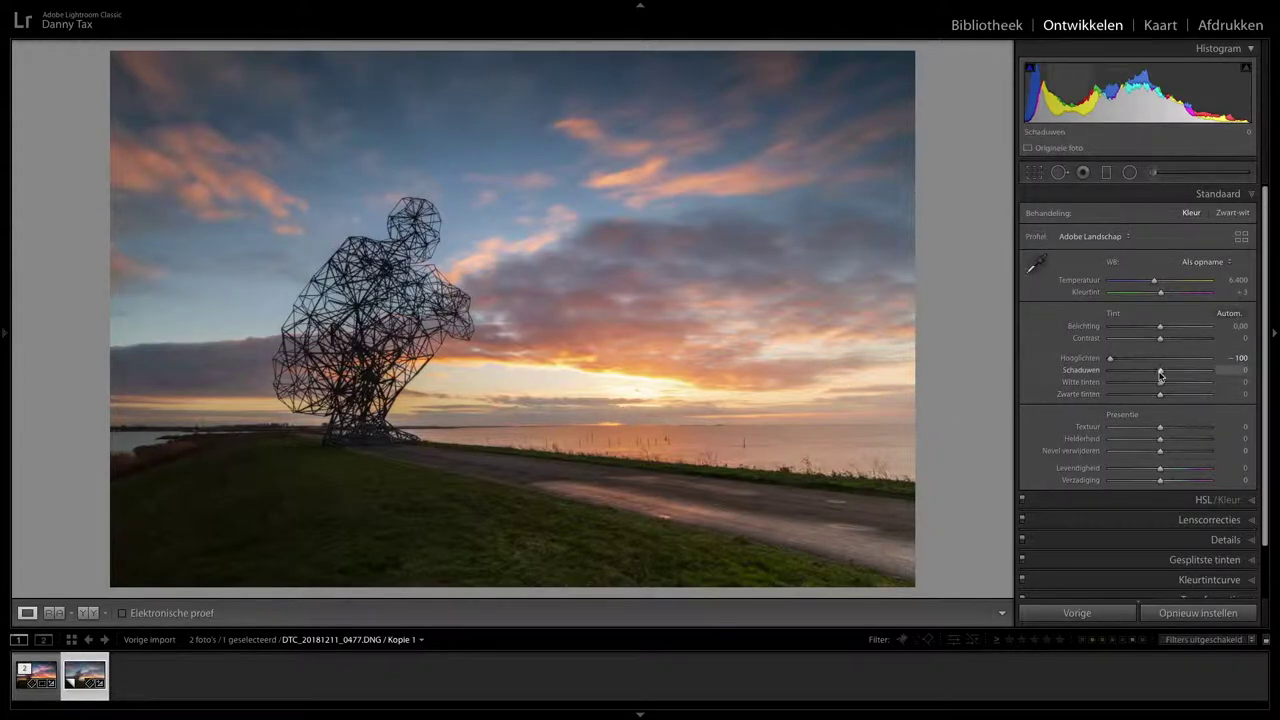
pyautogui.moveTo(1160, 370); pyautogui.dragTo(1245, 380)
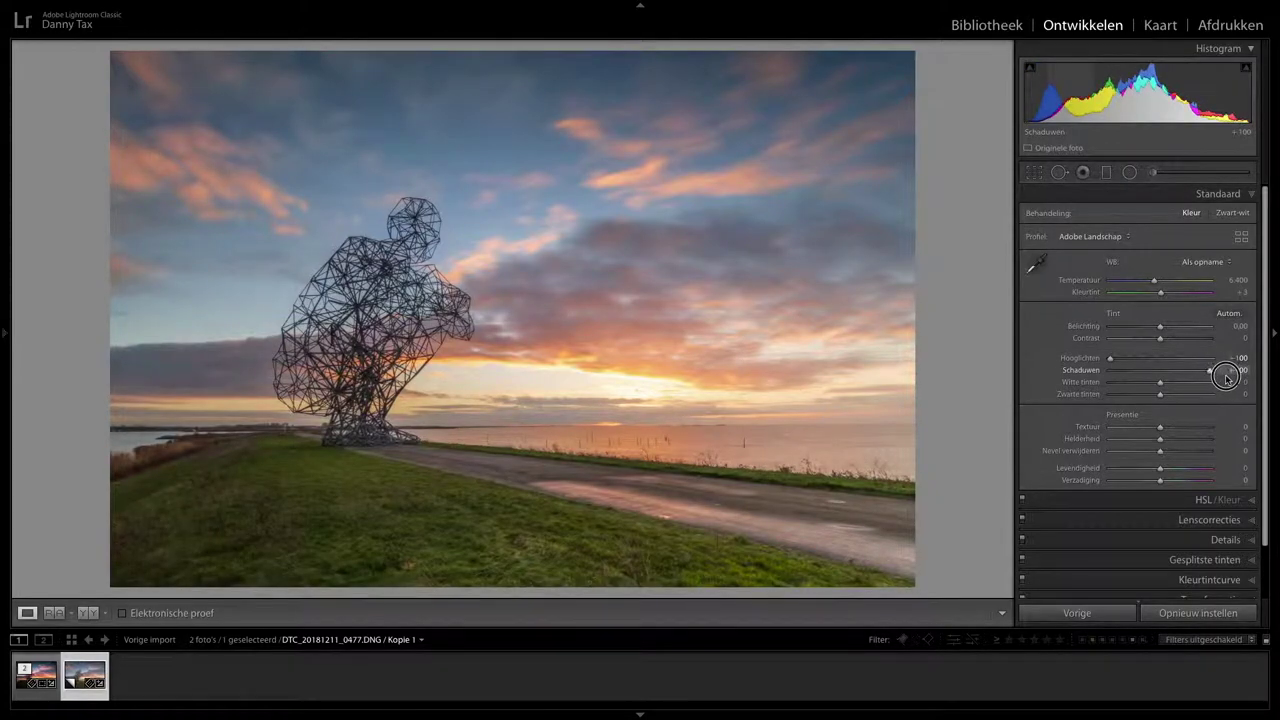
pyautogui.moveTo(1245, 380); pyautogui.dragTo(1247, 372)
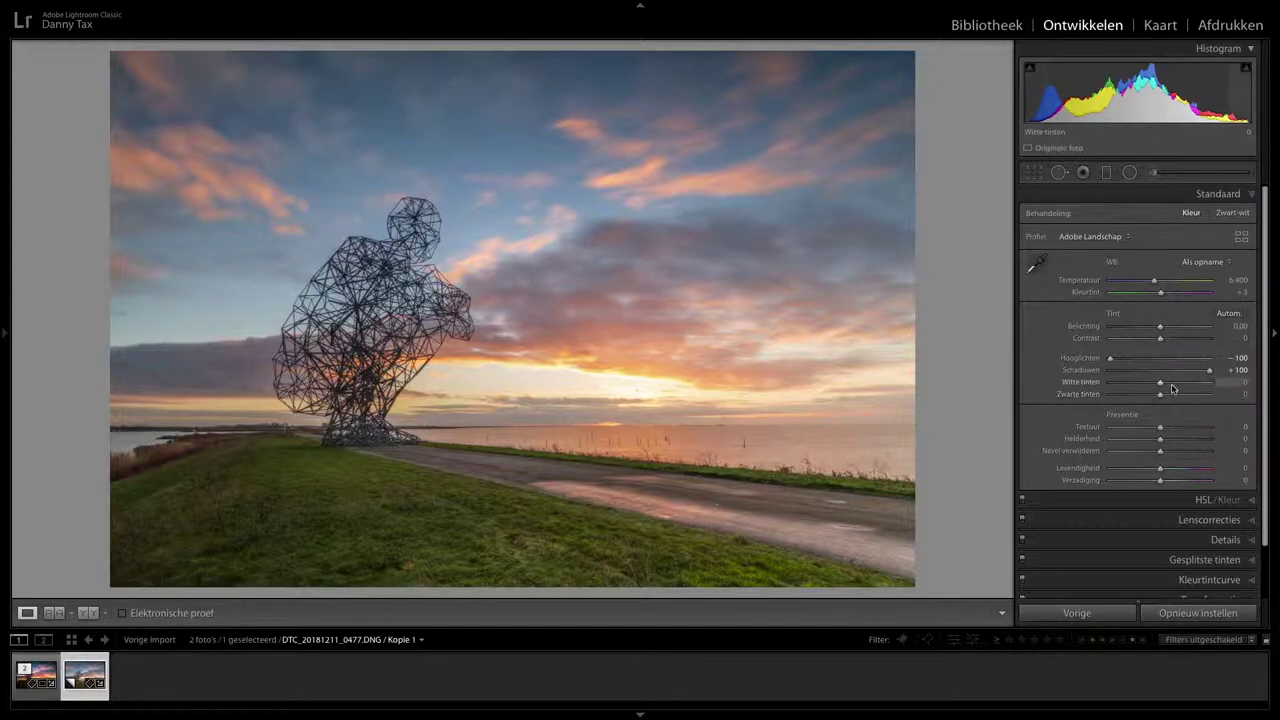
# - Set whites to +36 and blacks to −58 while previewing clipping
pyautogui.moveTo(1167, 389); pyautogui.dragTo(1181, 386)
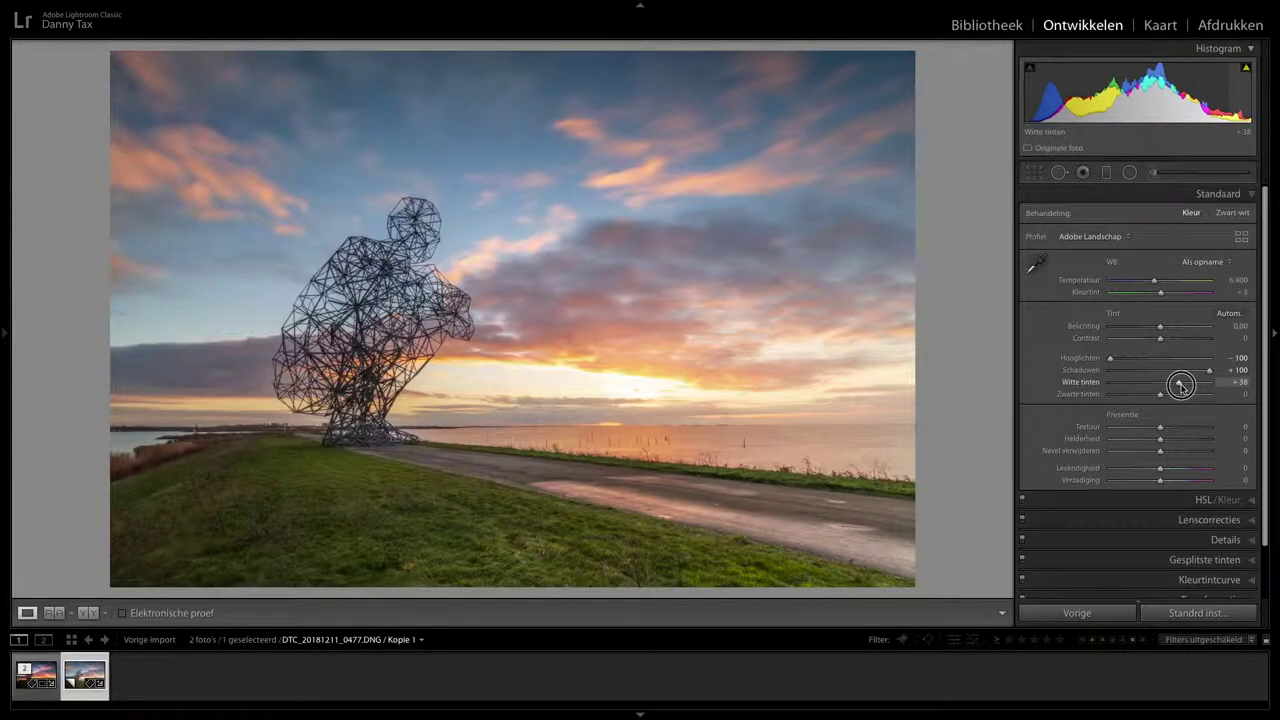
pyautogui.keyDown('alt'); pyautogui.click(1181, 386); pyautogui.keyUp('alt')
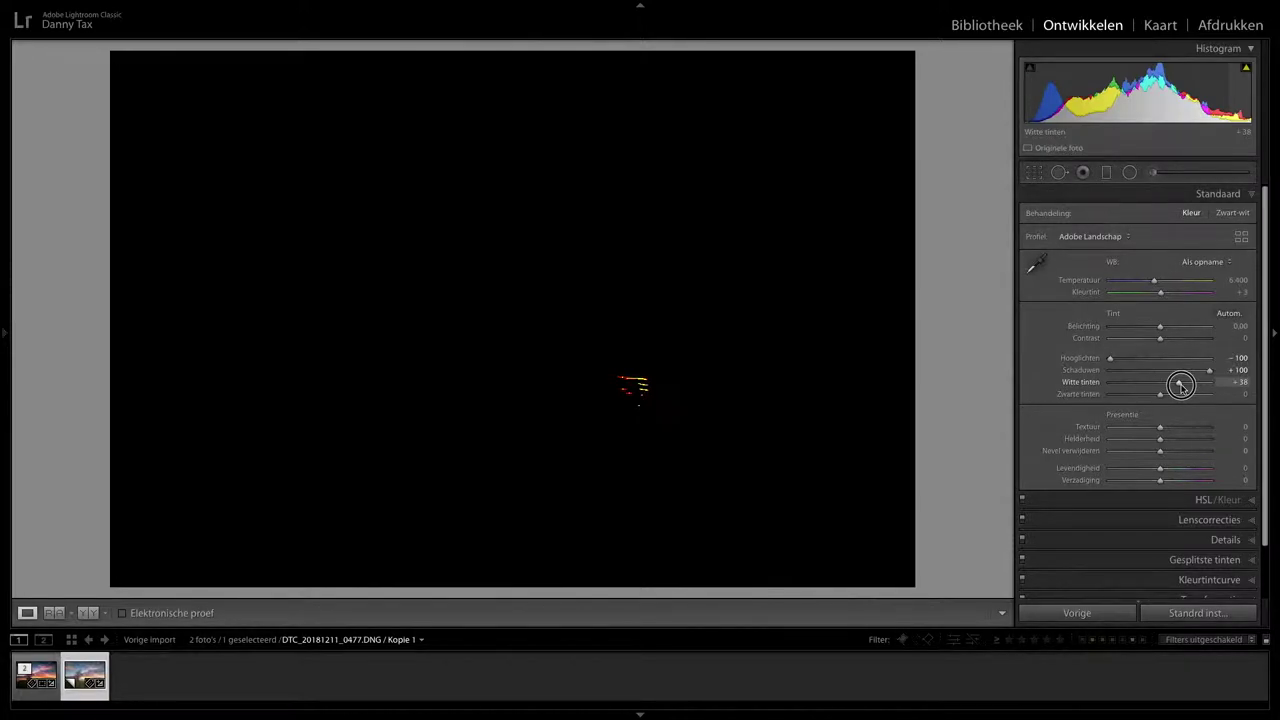
pyautogui.moveTo(1181, 386); pyautogui.dragTo(1180, 386)
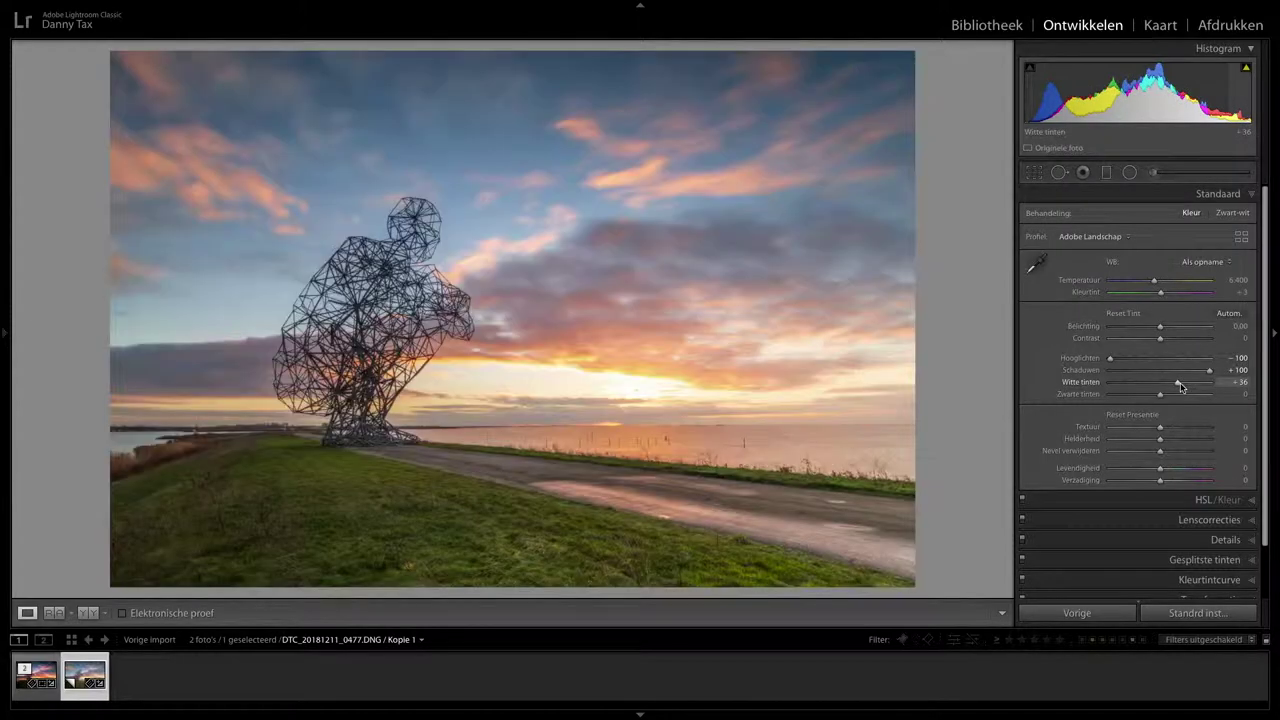
pyautogui.press('alt')
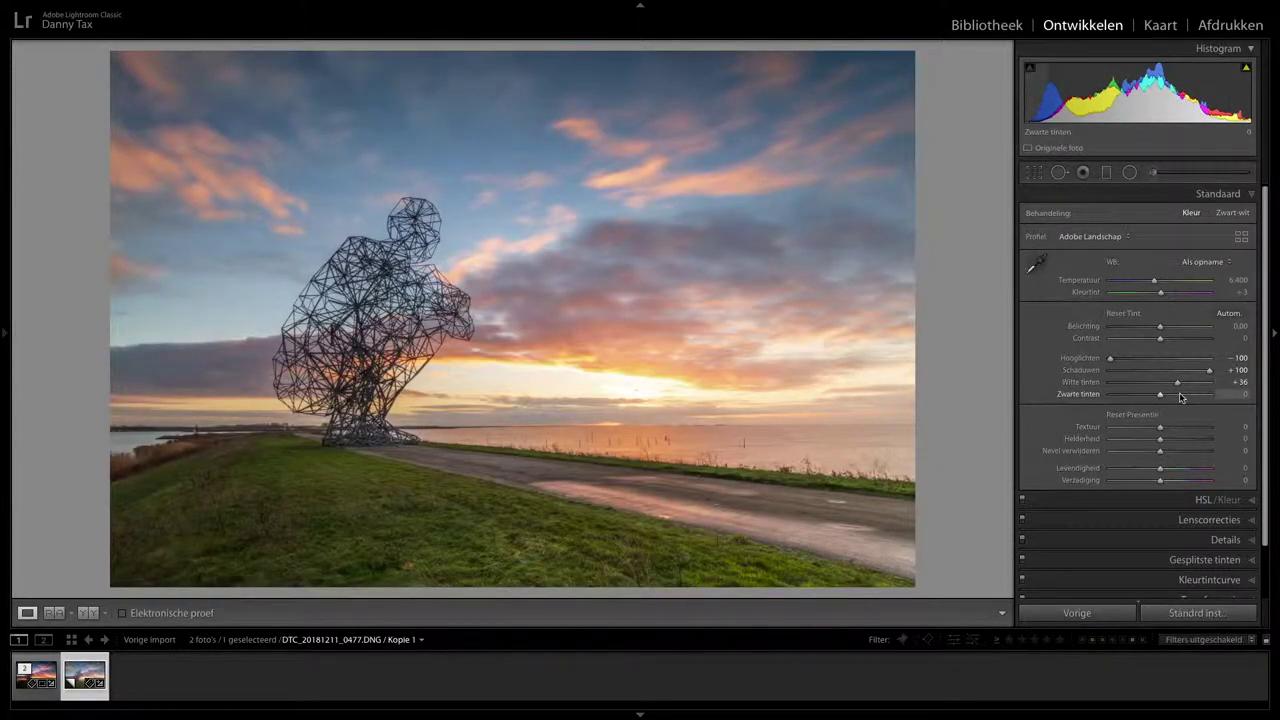
pyautogui.press('alt')
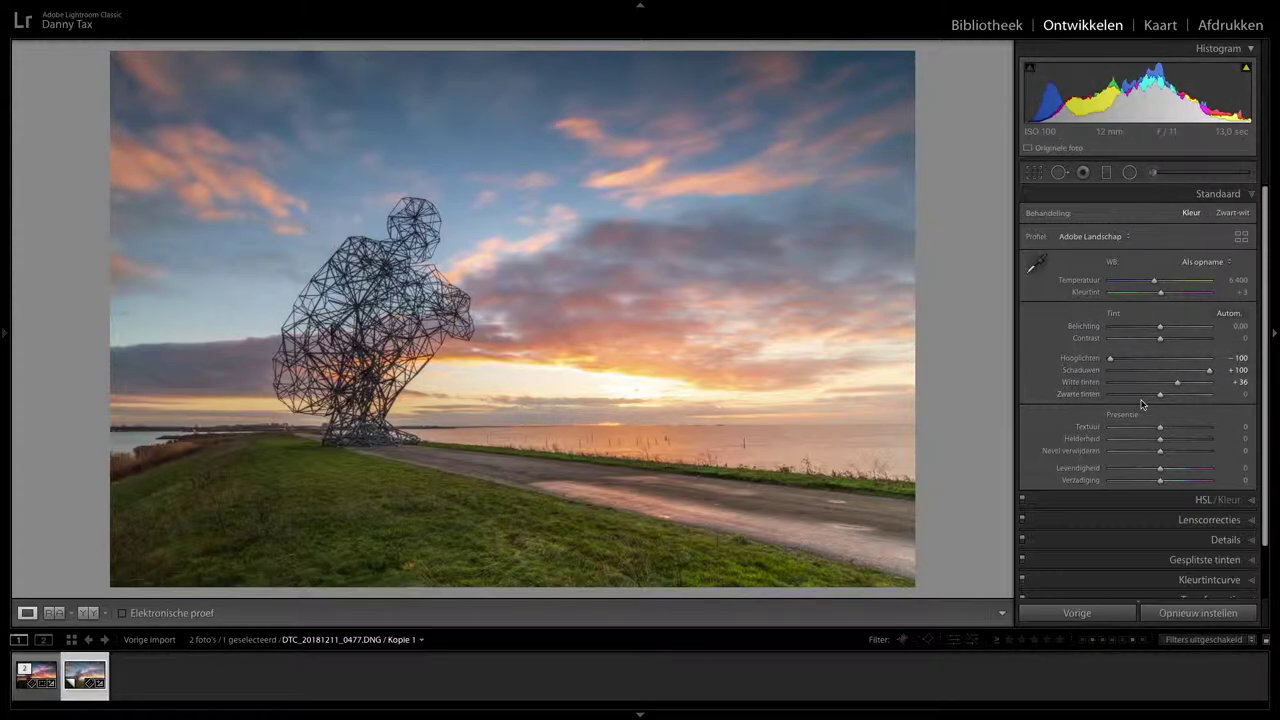
pyautogui.moveTo(1160, 397); pyautogui.dragTo(1131, 397)
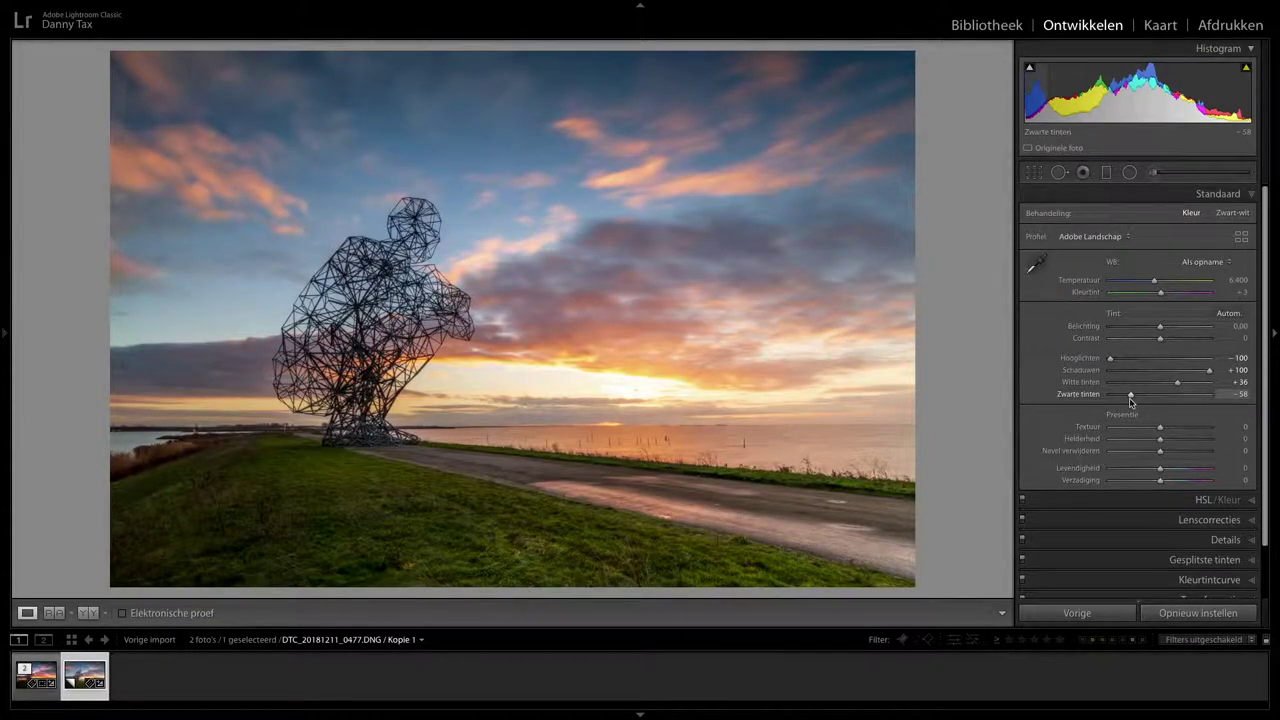
pyautogui.click(1175, 340)
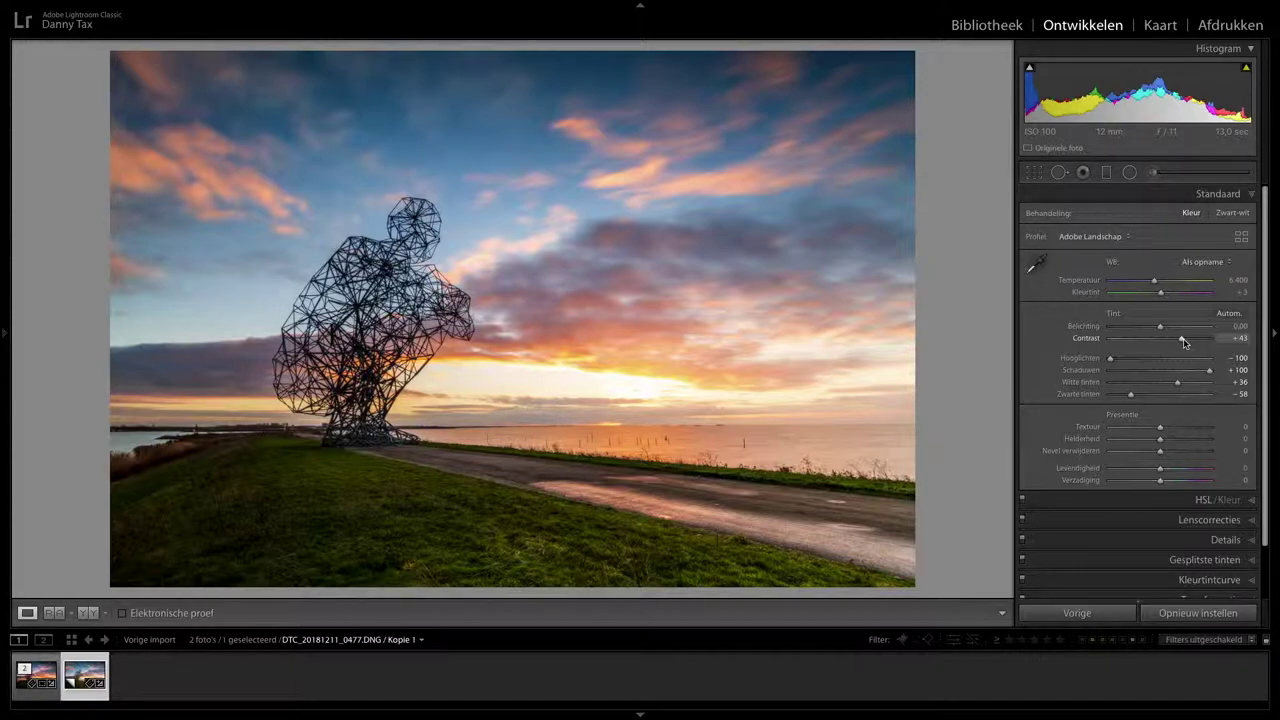
# - Ease the contrast on Kopie 1 to +40
pyautogui.moveTo(1183, 342)
pyautogui.mouseDown()
pyautogui.moveTo(1275, 340)
pyautogui.moveTo(1181, 341)
pyautogui.mouseUp()
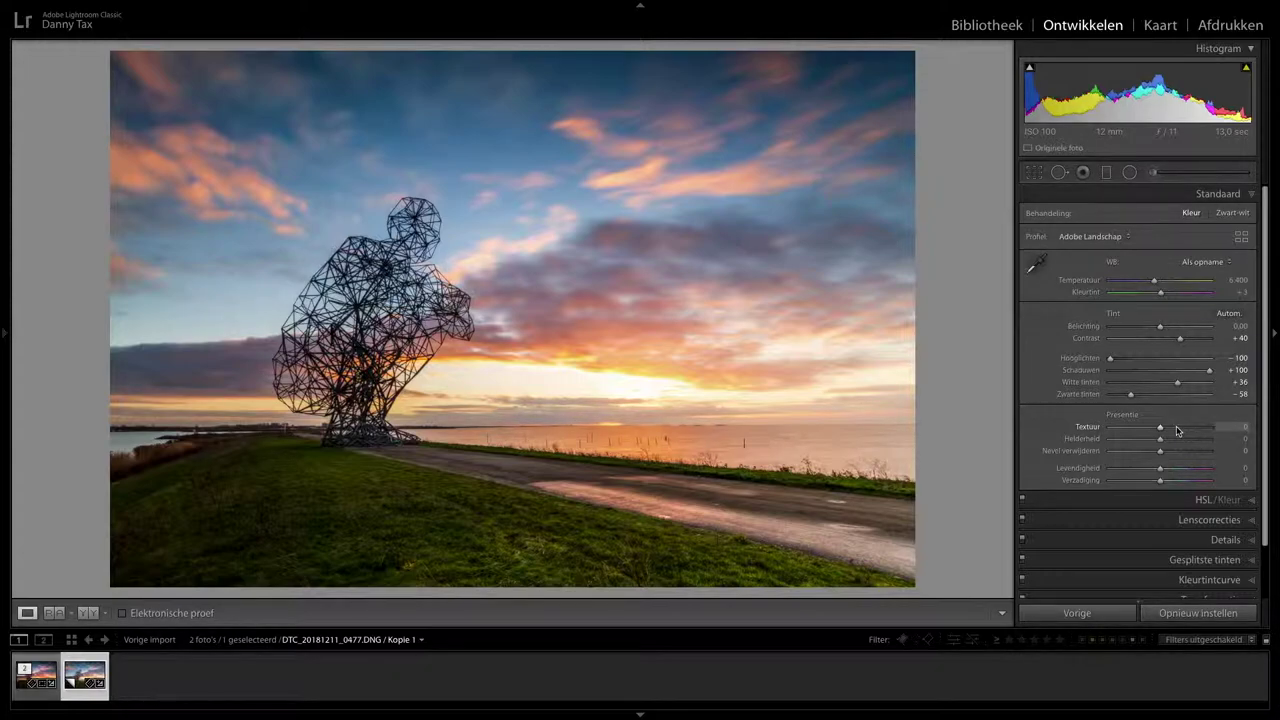
# - Set texture to +3 and clarity to +30, zooming in on the road and grass to judge
pyautogui.moveTo(1179, 429); pyautogui.dragTo(1208, 431)
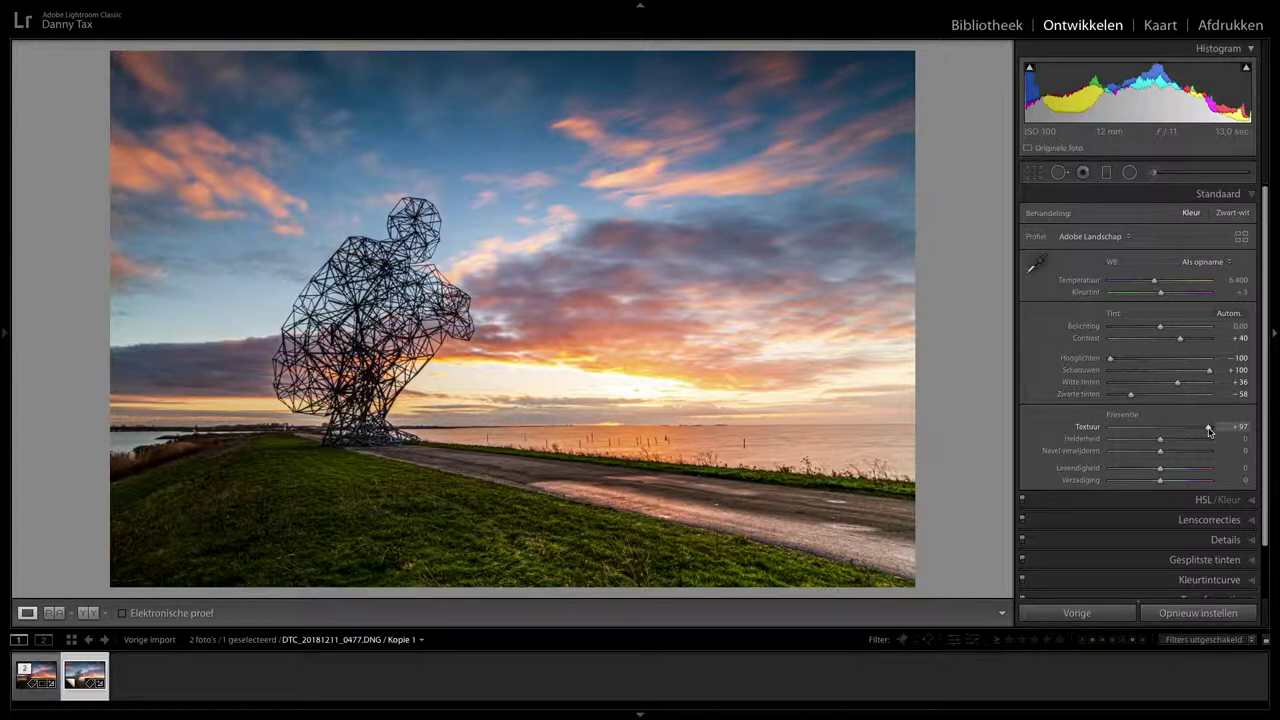
pyautogui.moveTo(1208, 431); pyautogui.dragTo(1230, 428)
pyautogui.moveTo(1230, 428)
pyautogui.mouseDown()
pyautogui.moveTo(1027, 431)
pyautogui.moveTo(1164, 442)
pyautogui.mouseUp()
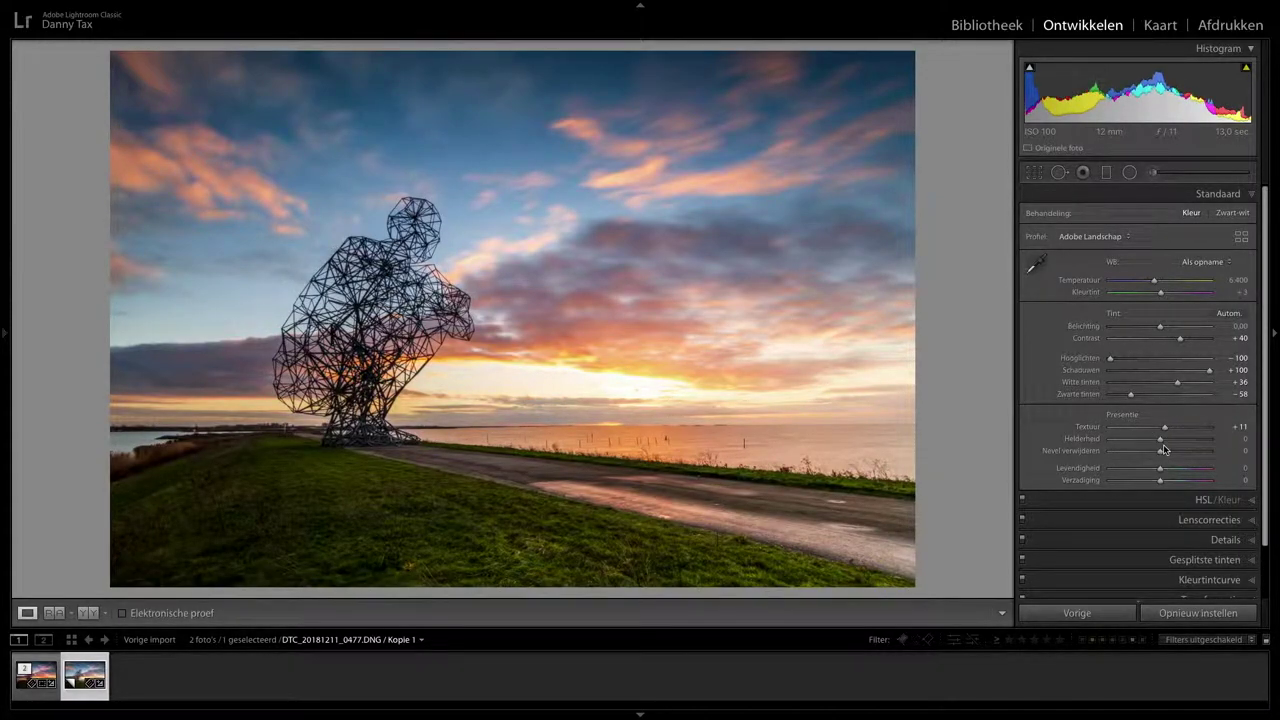
pyautogui.click(493, 517)
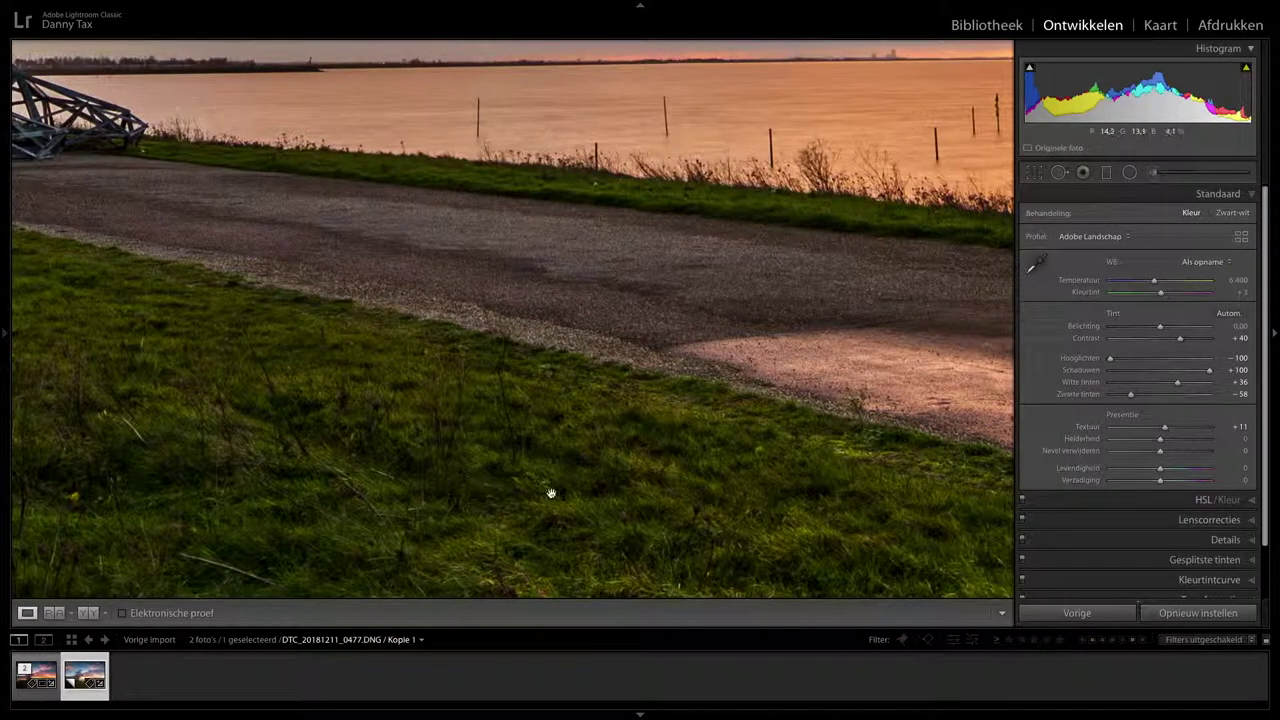
pyautogui.click(598, 454)
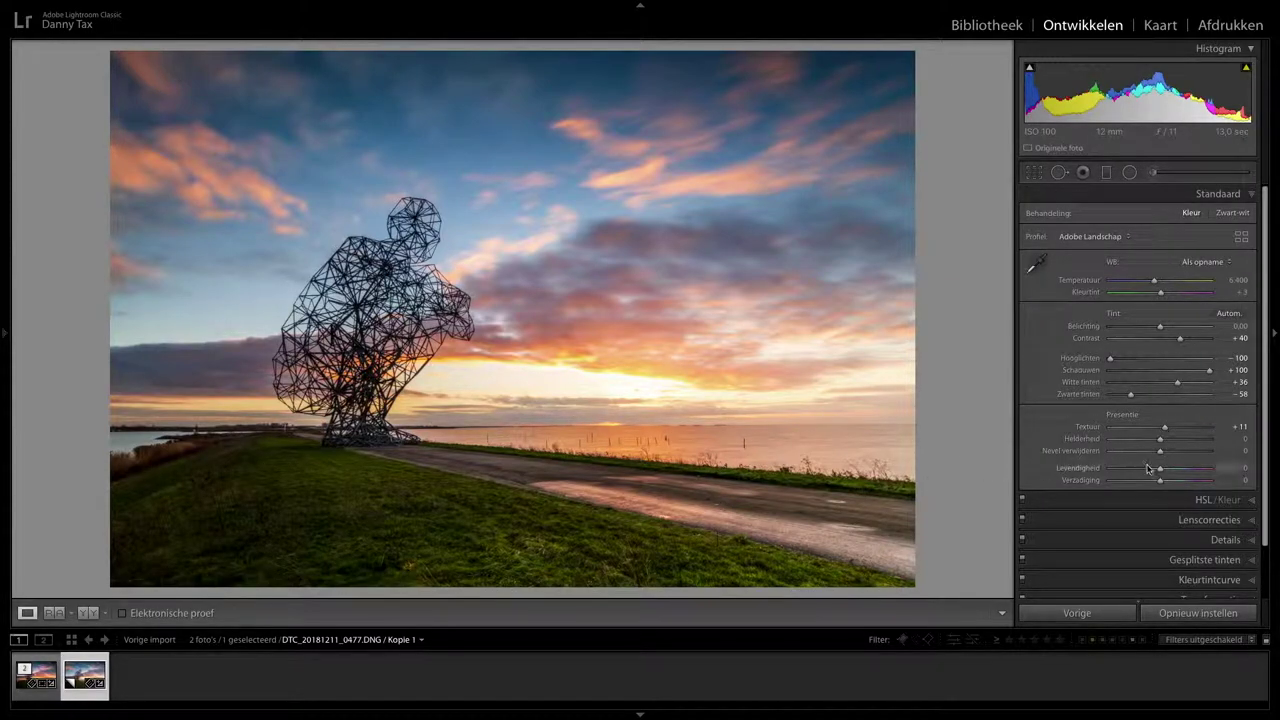
pyautogui.moveTo(1164, 428); pyautogui.dragTo(1160, 430)
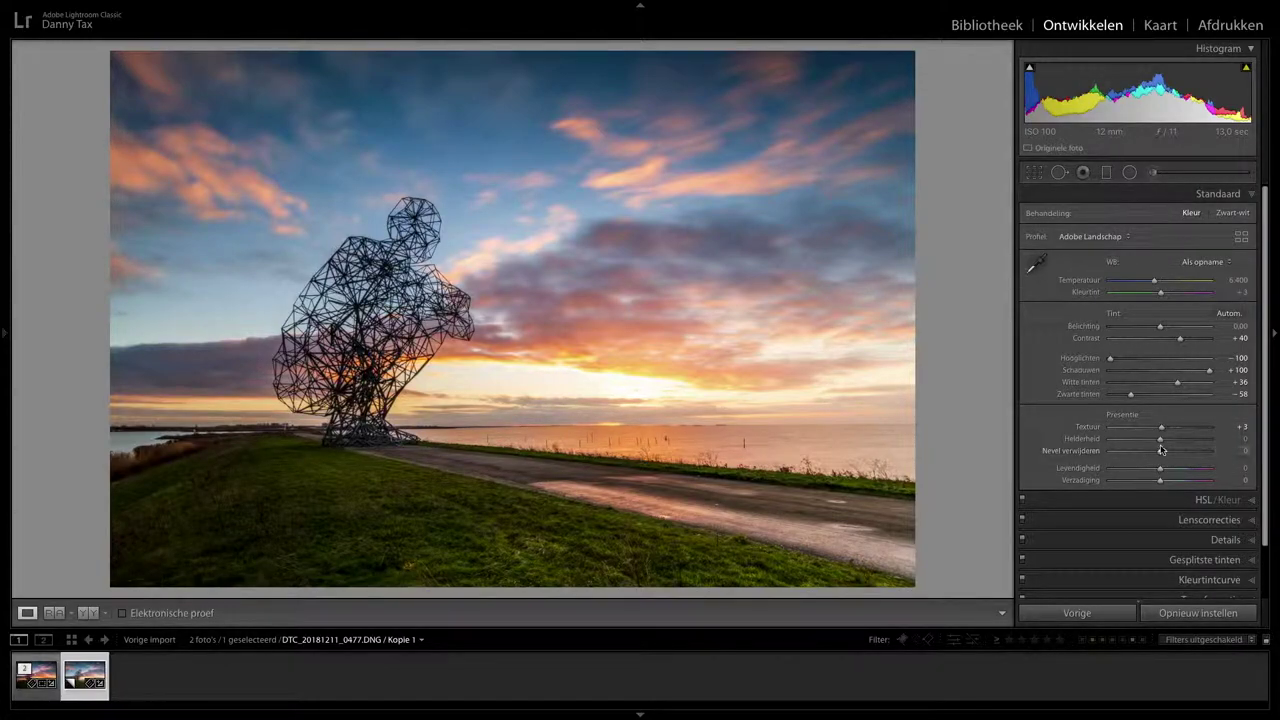
pyautogui.click(1175, 441)
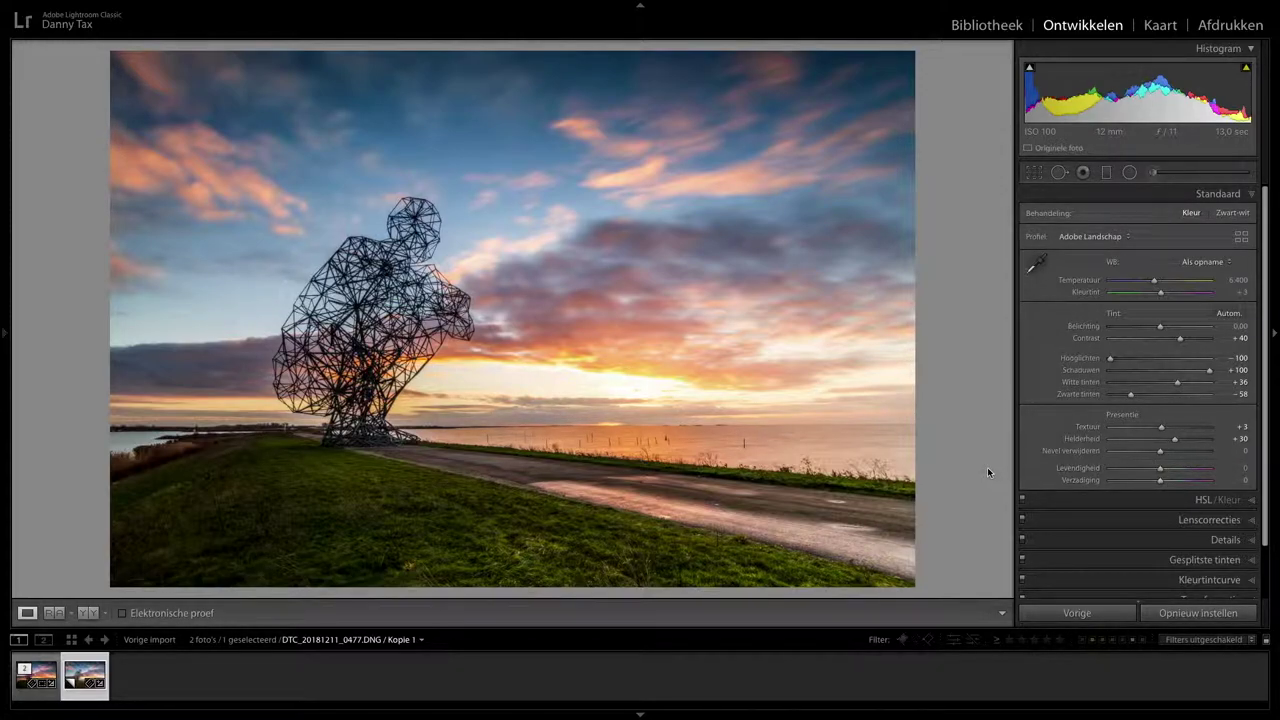
pyautogui.scroll(-1, 1203, 478)
# - Open the Details panel and zoom to 1:1 on the sculpture's upper frame
pyautogui.scroll(-1, 1203, 478)
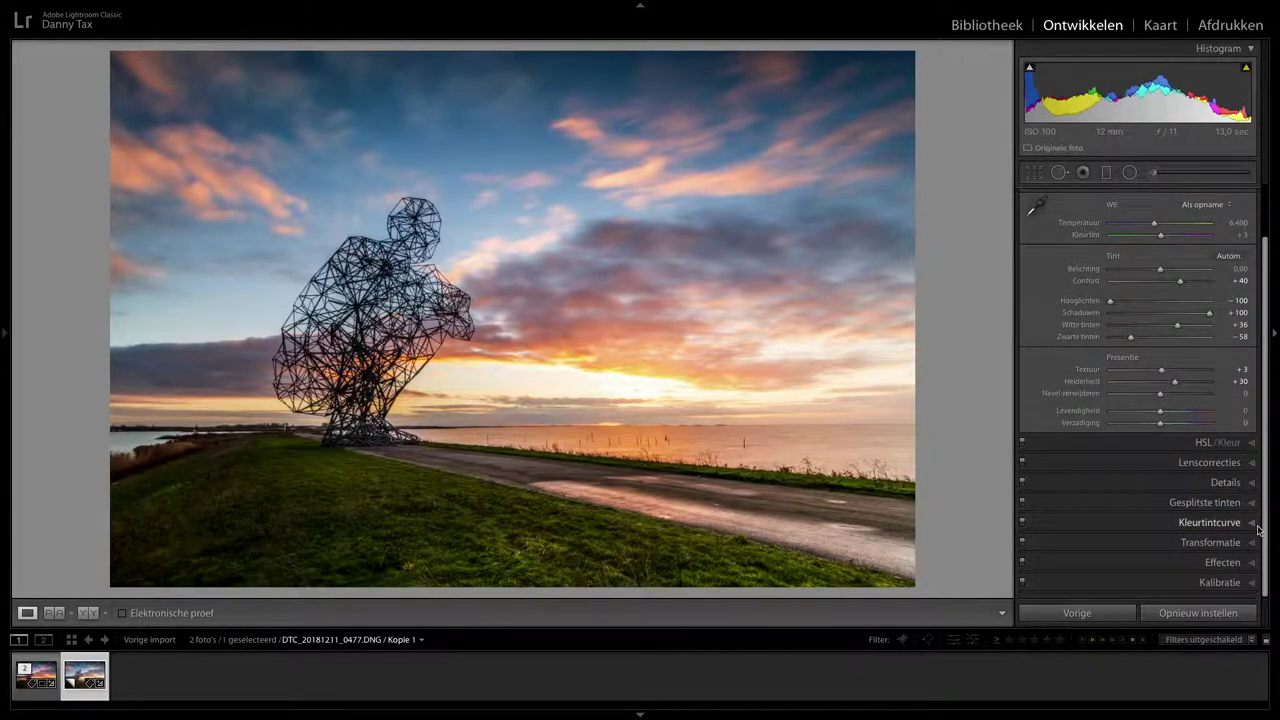
pyautogui.click(1251, 484)
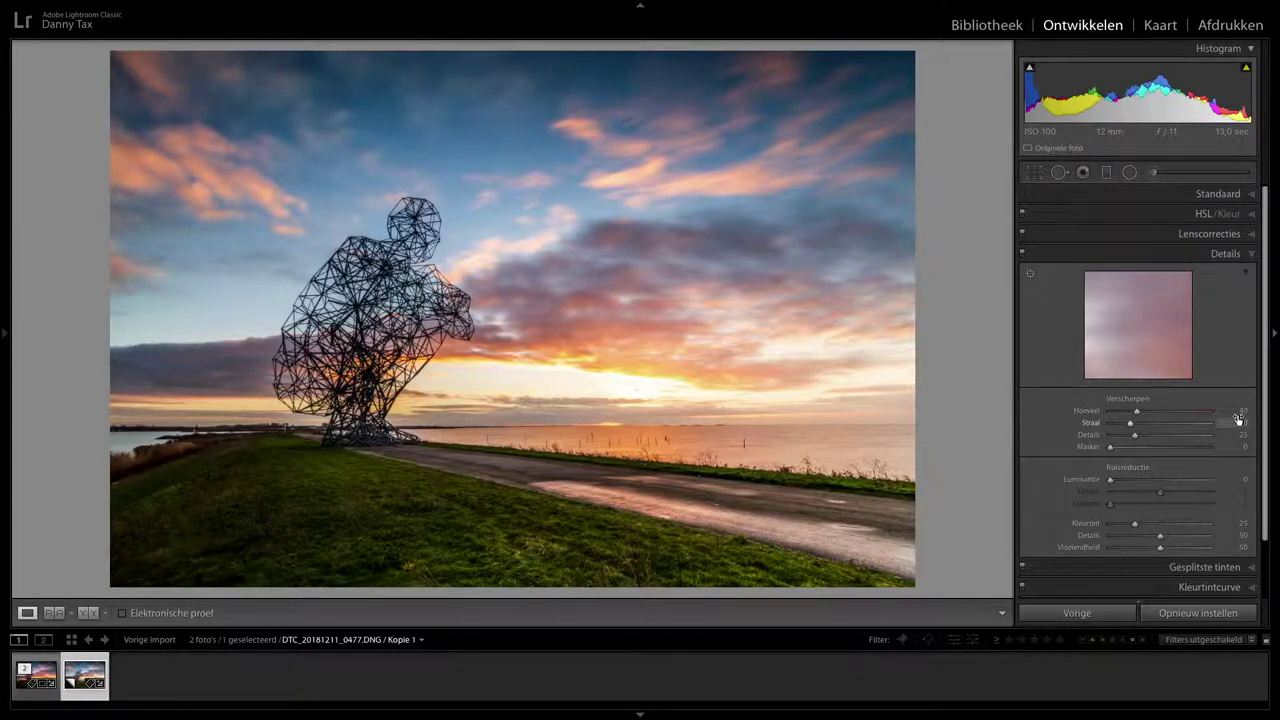
pyautogui.click(1031, 274)
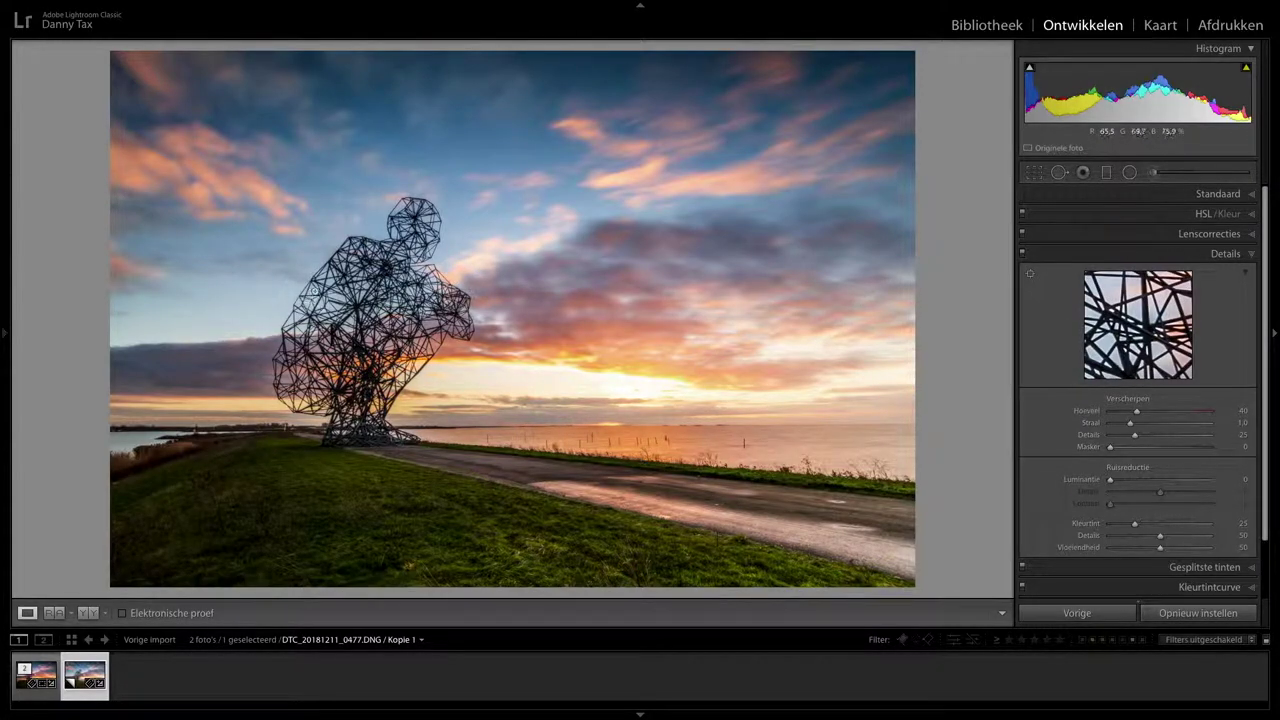
pyautogui.click(325, 280)
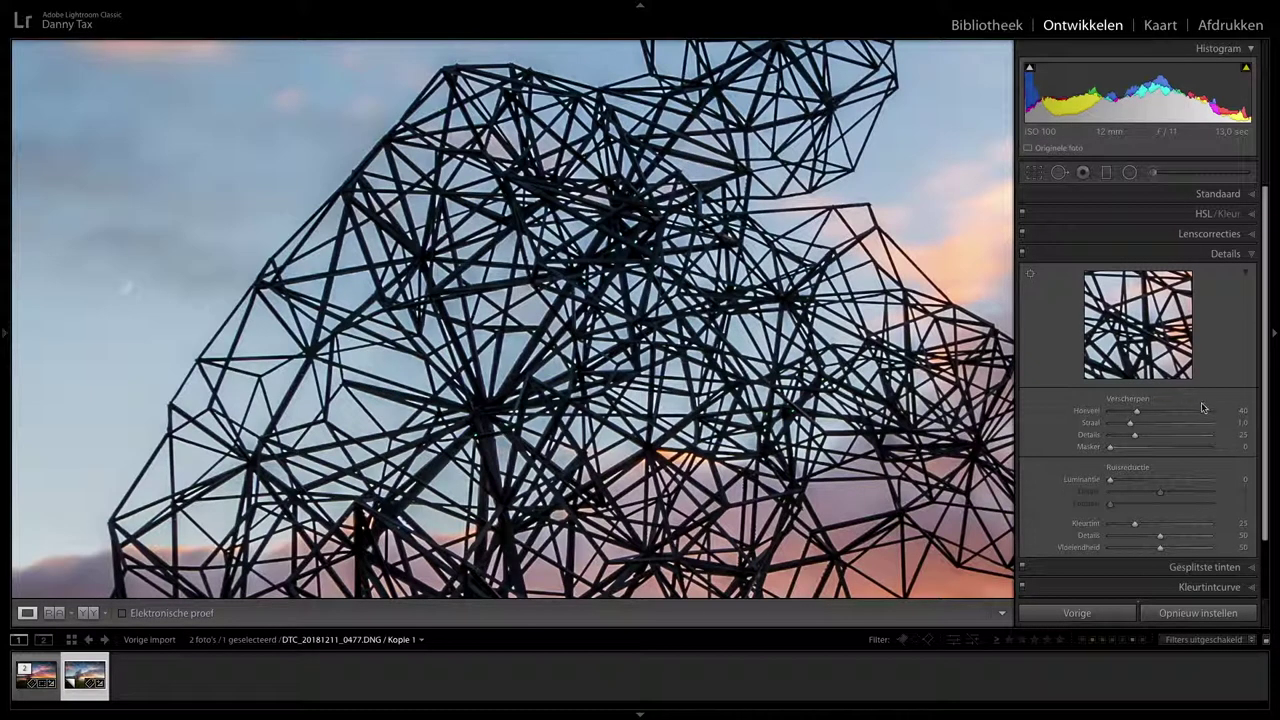
# - Set sharpening amount 70, radius 1,5 and detail 35, then zoom back out
pyautogui.click(1238, 410)
pyautogui.moveTo(1136, 411); pyautogui.dragTo(1158, 415)
pyautogui.moveTo(1155, 412); pyautogui.dragTo(1164, 416)
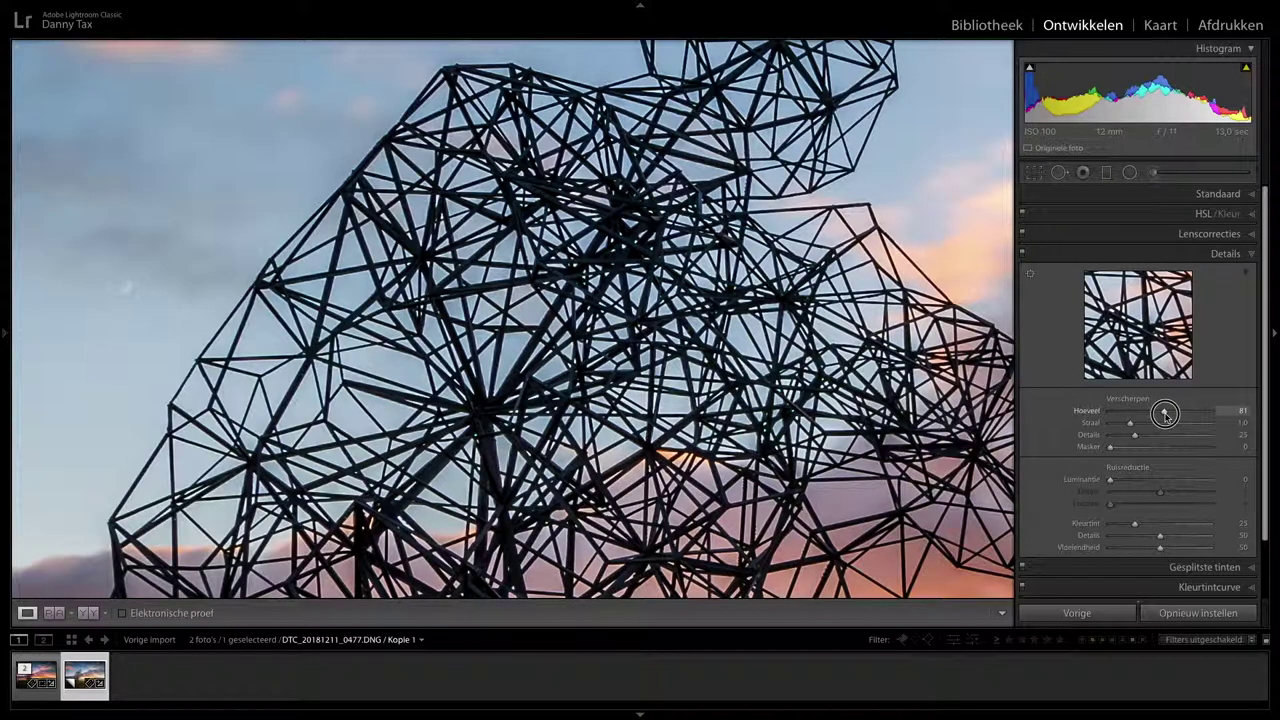
pyautogui.moveTo(1164, 416); pyautogui.dragTo(1157, 415)
pyautogui.moveTo(1157, 414); pyautogui.dragTo(1158, 414)
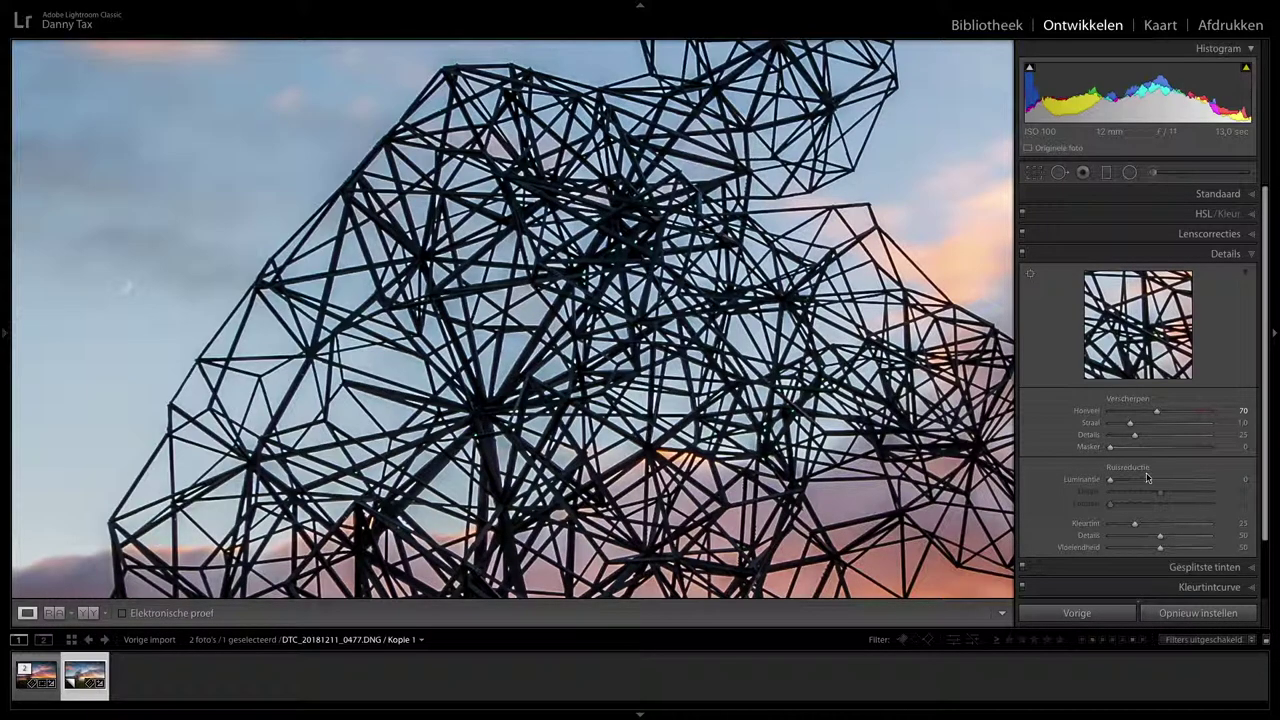
pyautogui.click(1242, 424)
pyautogui.write('1')
pyautogui.press('Return')
pyautogui.click(1241, 434)
pyautogui.write('35')
pyautogui.press('Return')
pyautogui.click(738, 335)
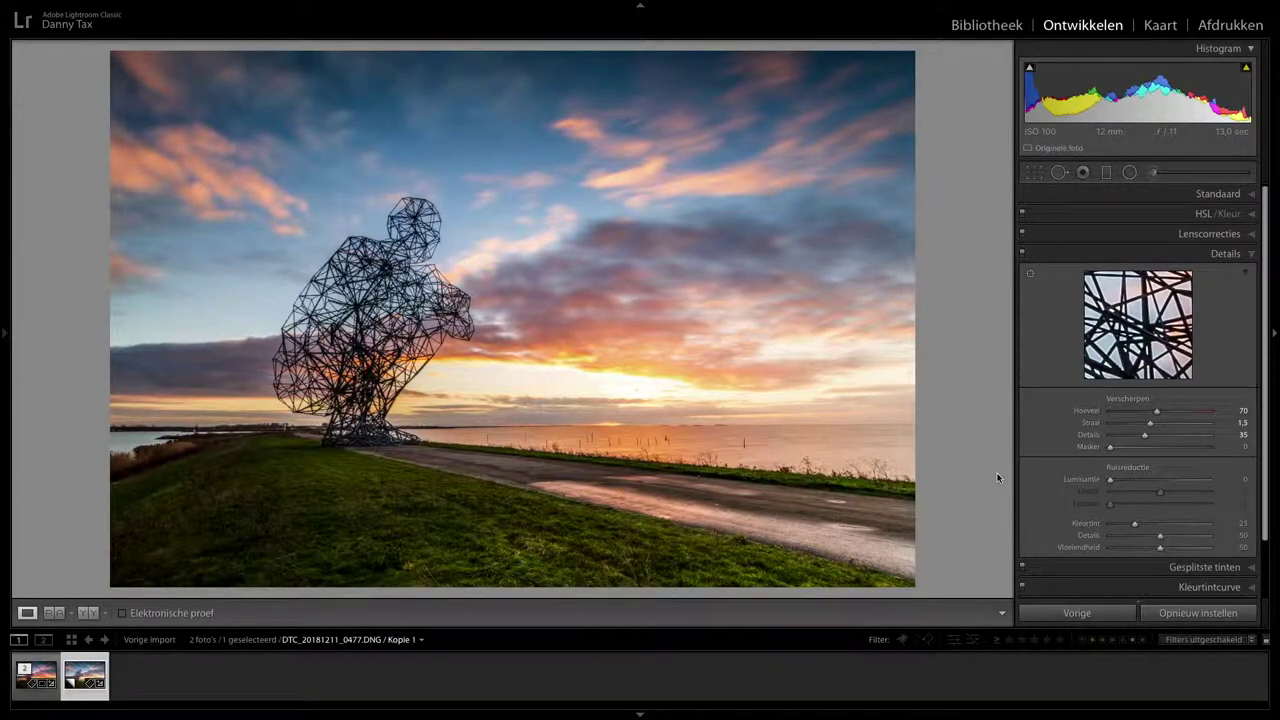
# - Alt-drag the sharpening Masking slider from 68 to 82, checking the sculpture at 1:1
pyautogui.moveTo(1110, 447); pyautogui.dragTo(1178, 455)
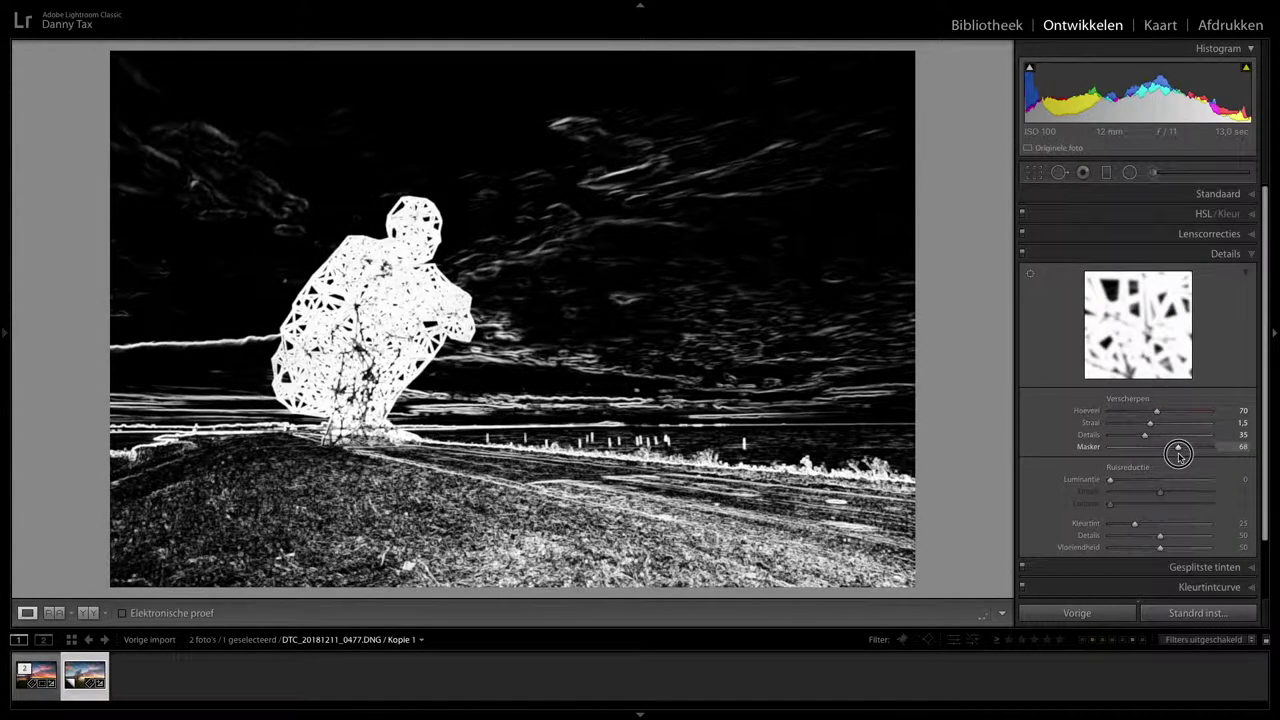
pyautogui.moveTo(1178, 455); pyautogui.dragTo(1184, 456)
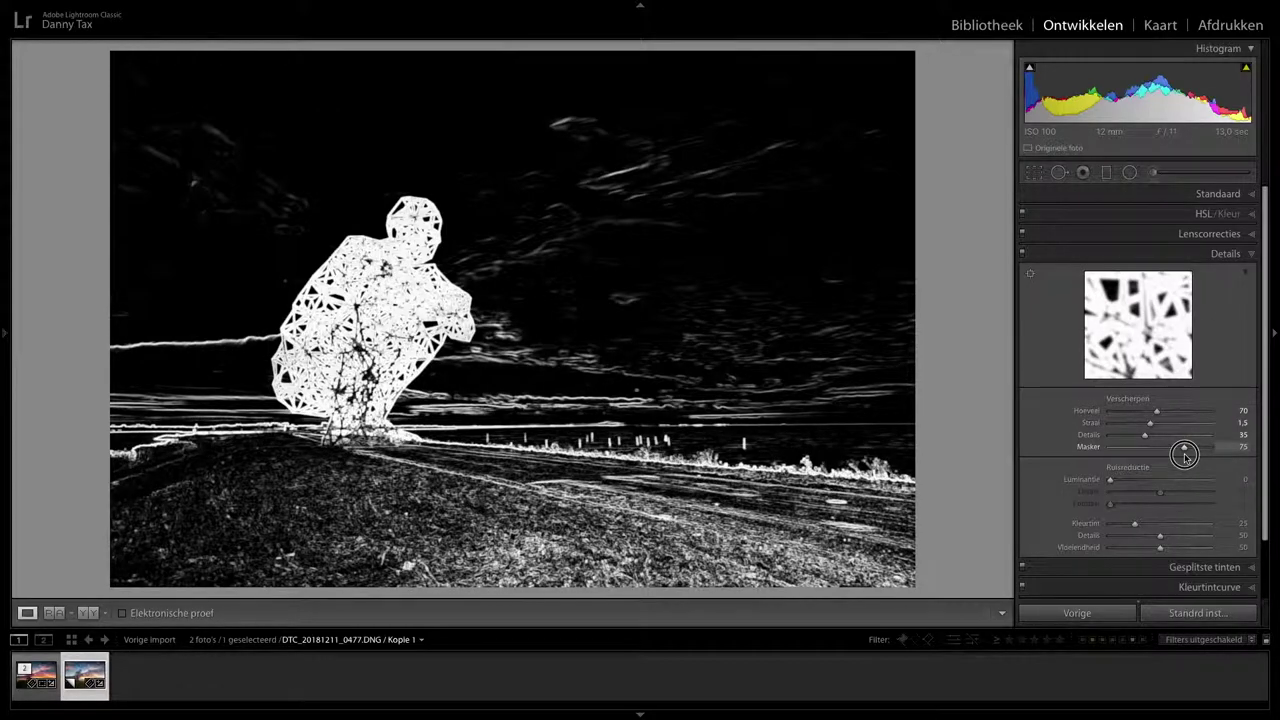
pyautogui.moveTo(1184, 456); pyautogui.dragTo(1191, 452)
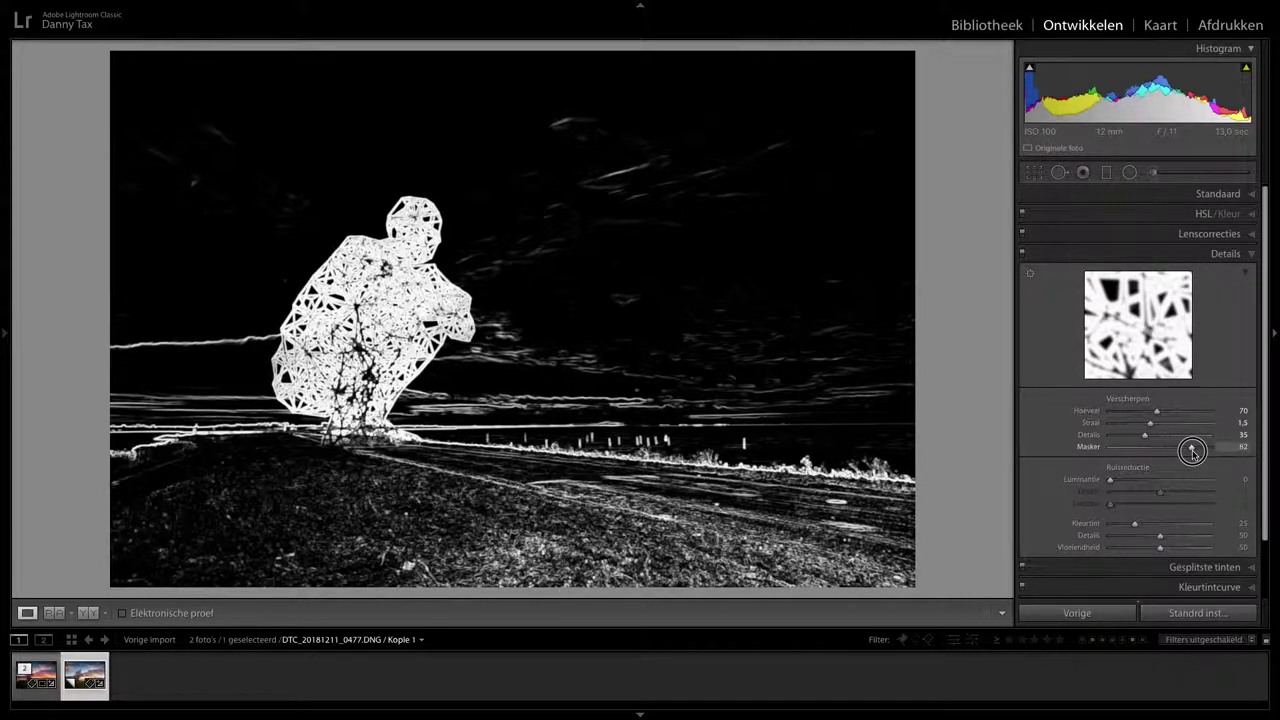
pyautogui.moveTo(1191, 452); pyautogui.dragTo(1191, 453)
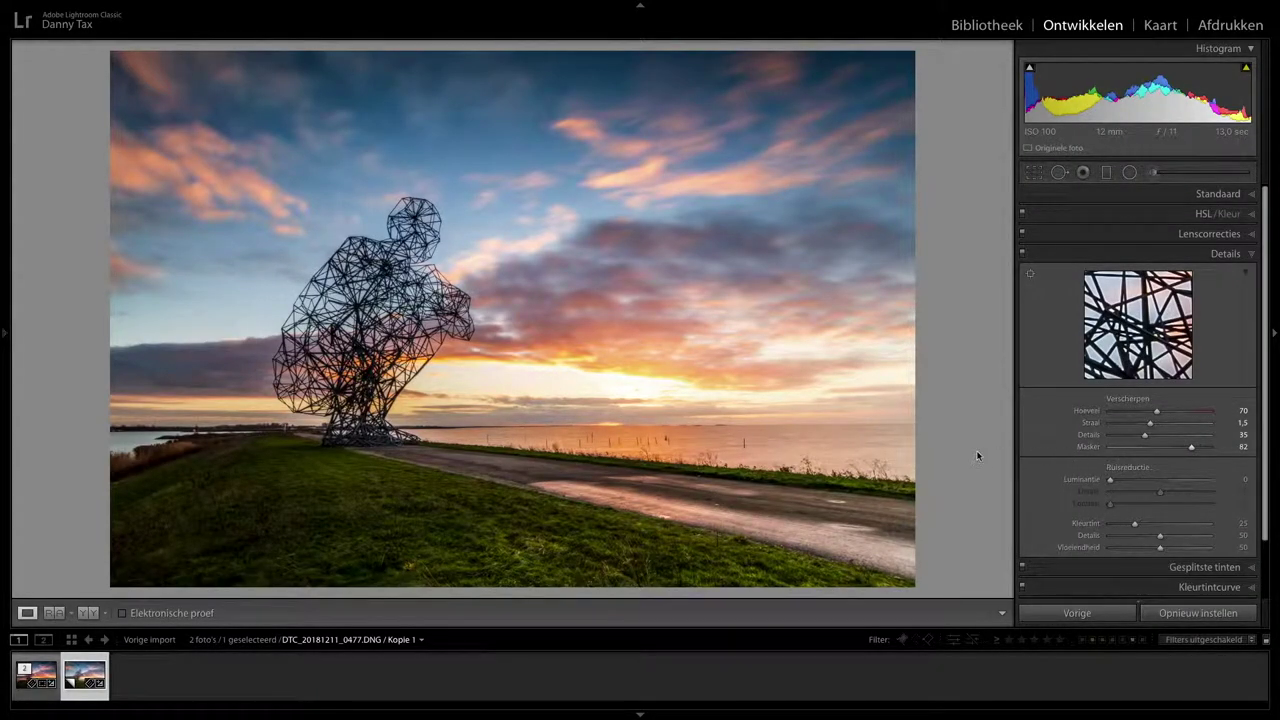
pyautogui.click(420, 242)
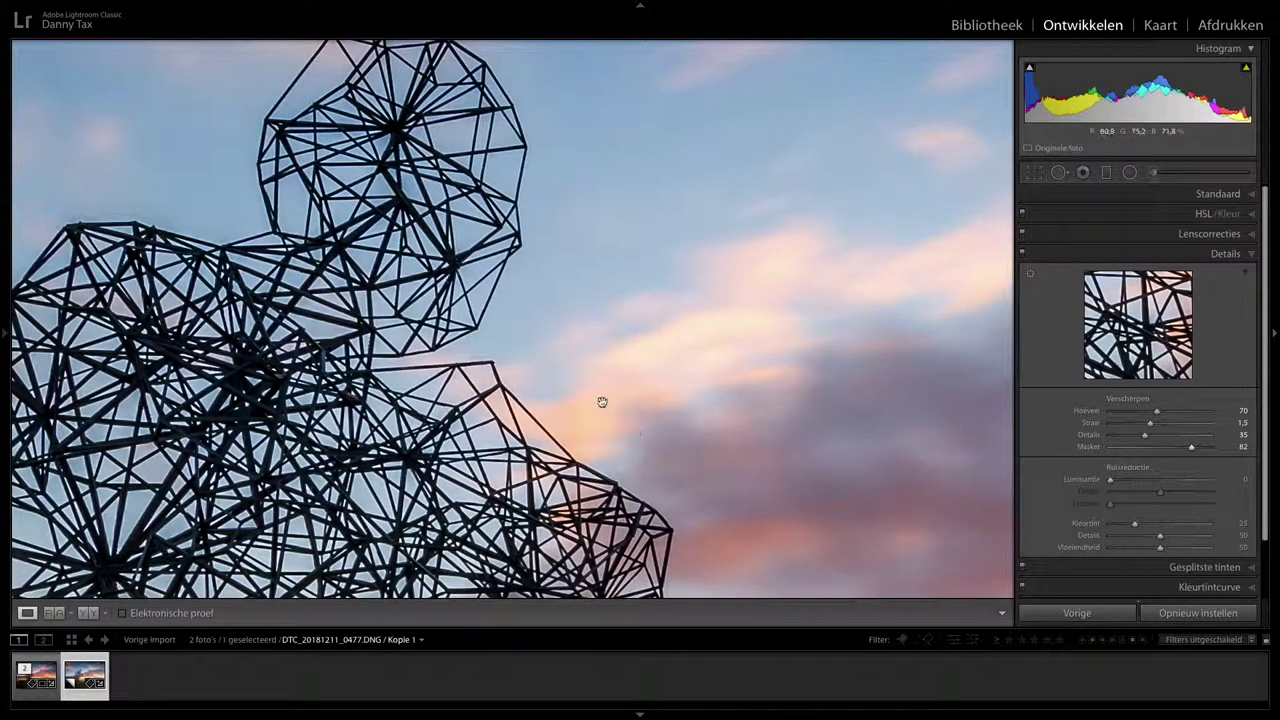
pyautogui.click(478, 268)
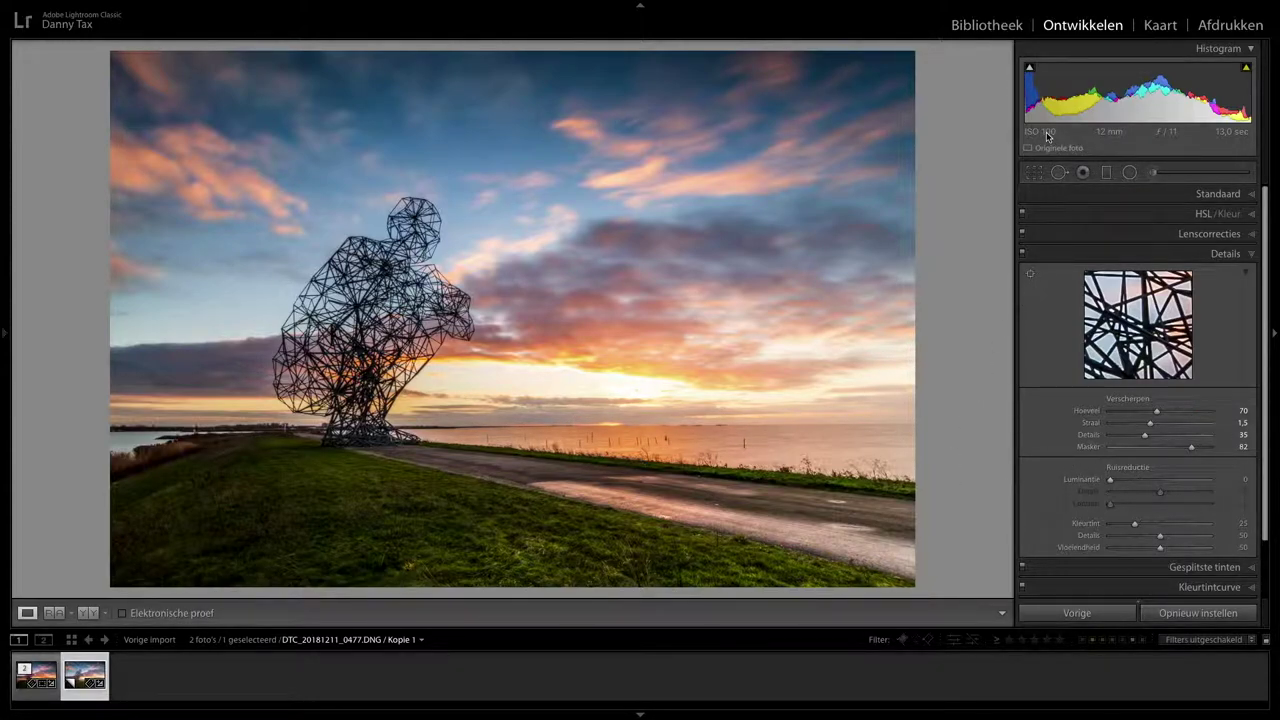
# - Set luminance noise reduction to 20 with Detail and Contrast at 80, then collapse Details
pyautogui.click(1239, 479)
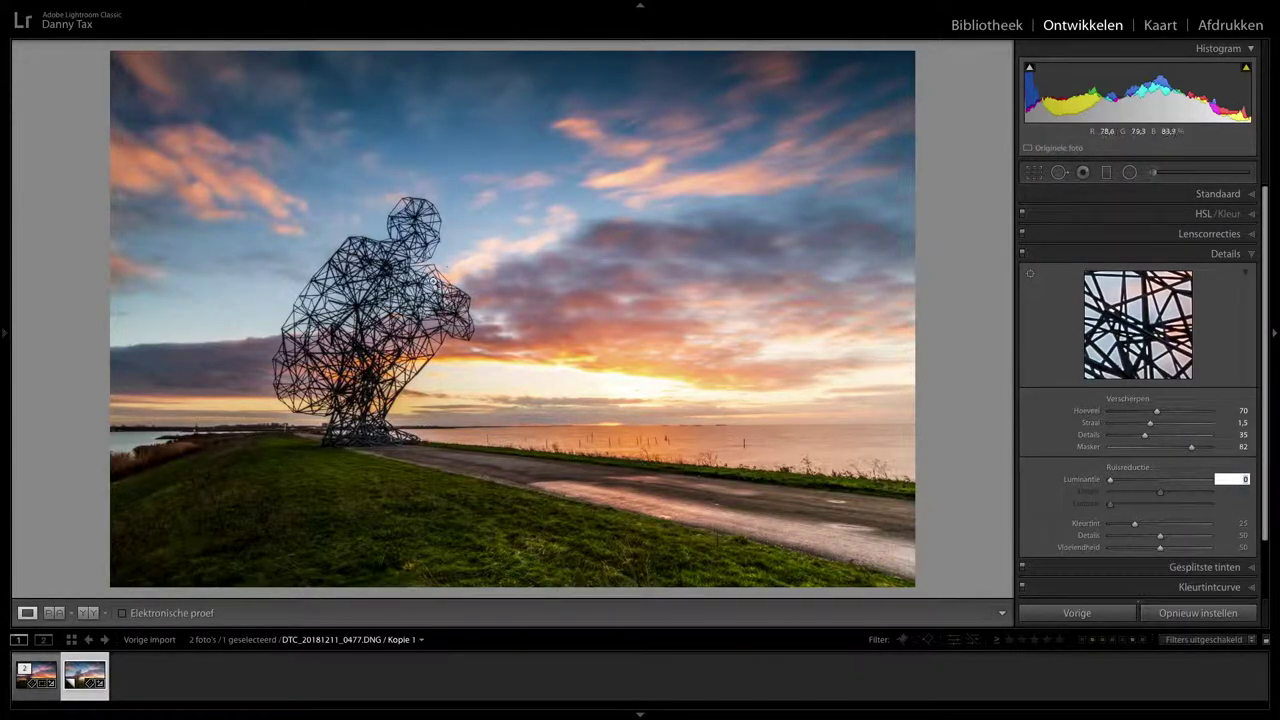
pyautogui.click(432, 283)
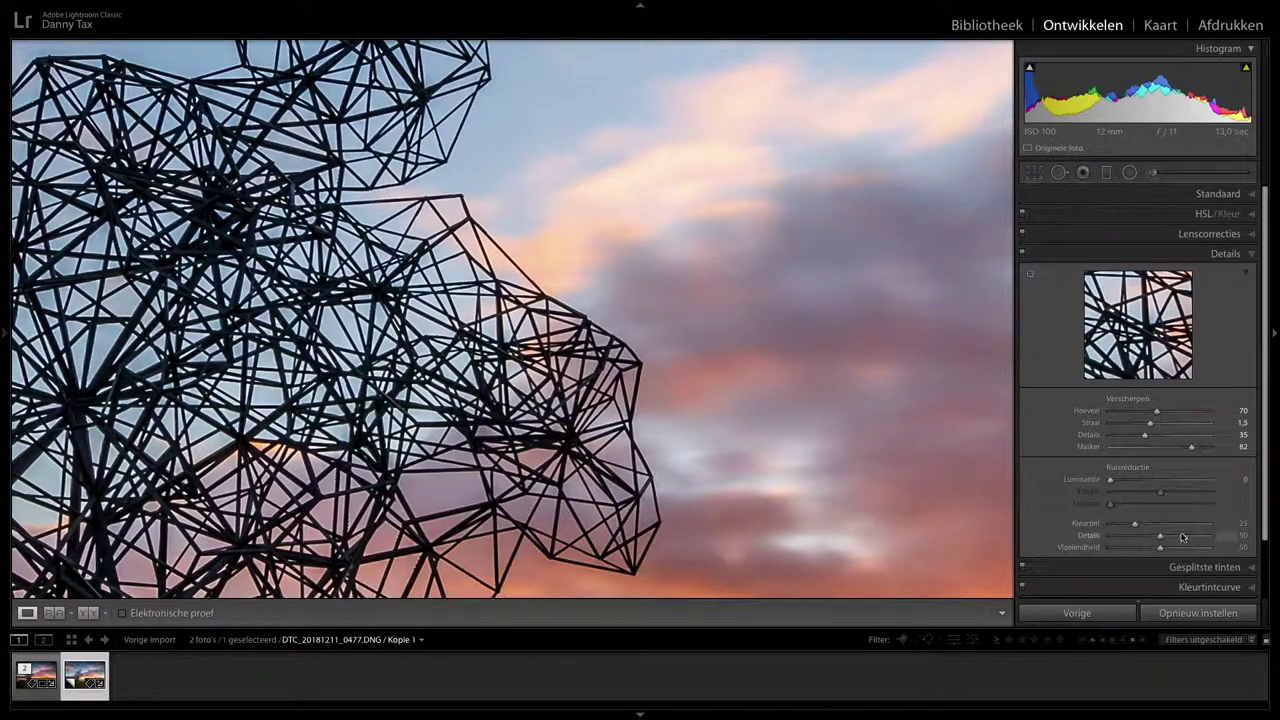
pyautogui.click(1240, 479)
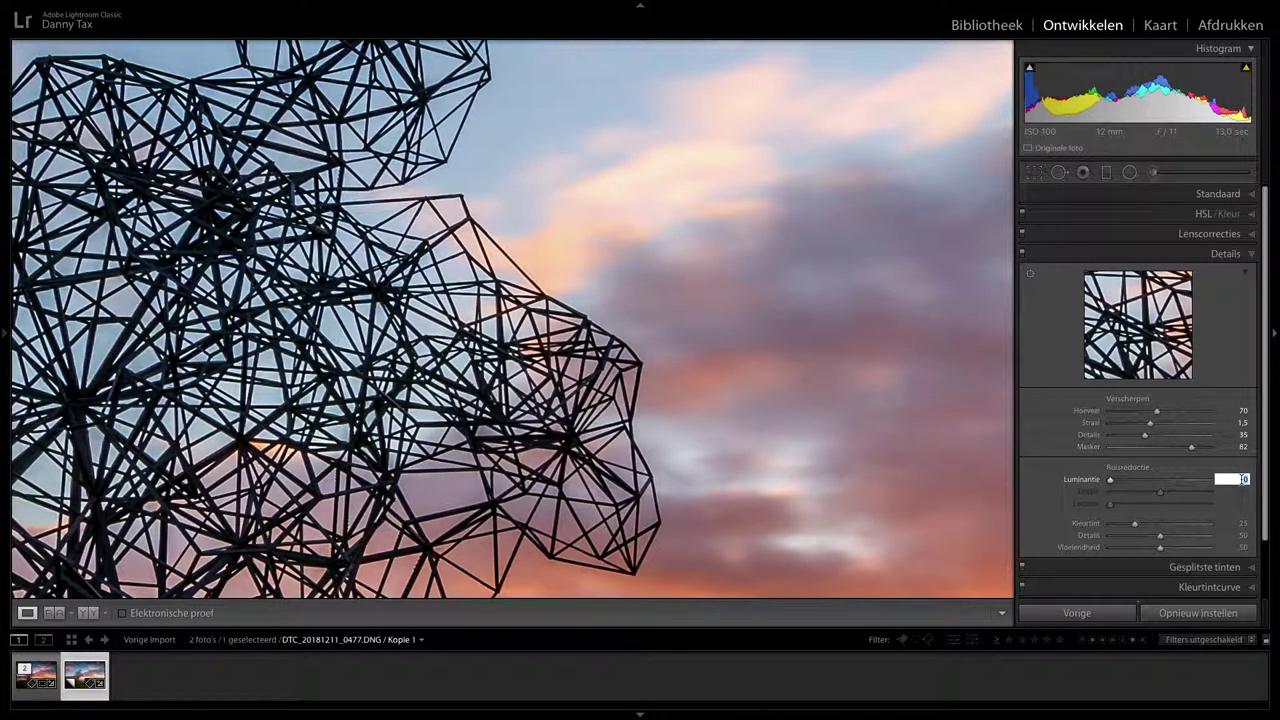
pyautogui.write('20')
pyautogui.press('Return')
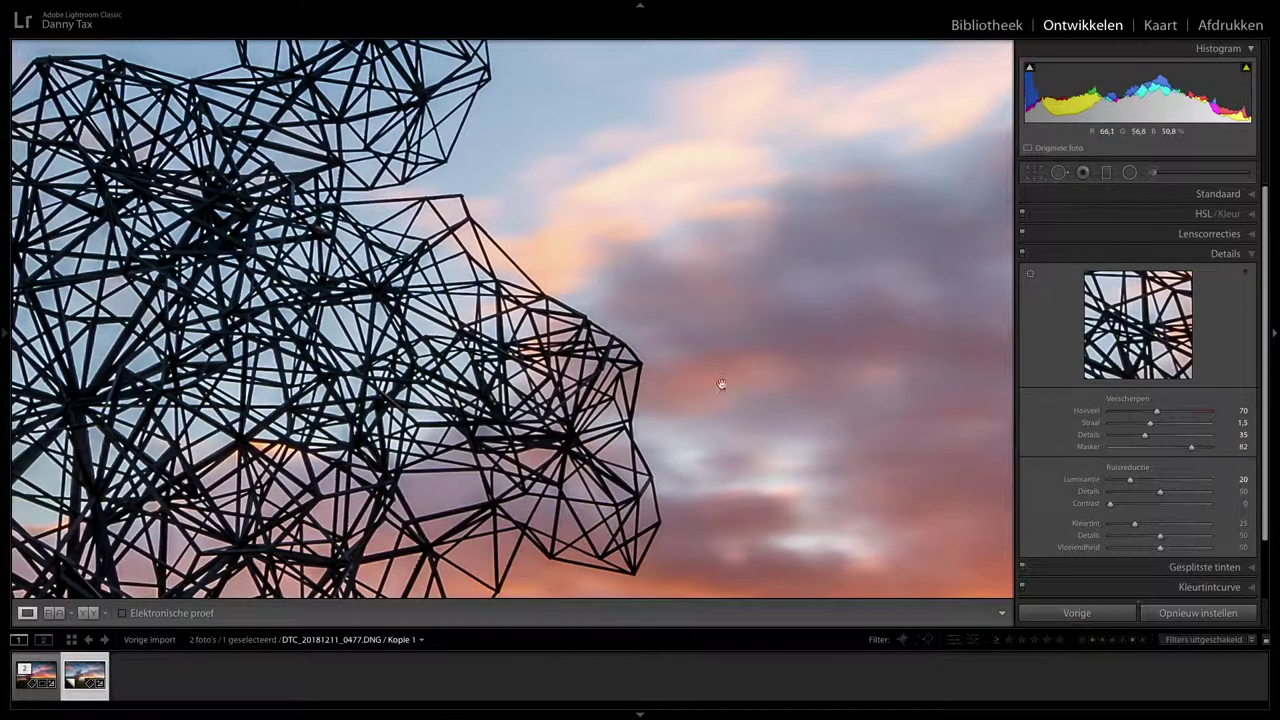
pyautogui.click(1244, 493)
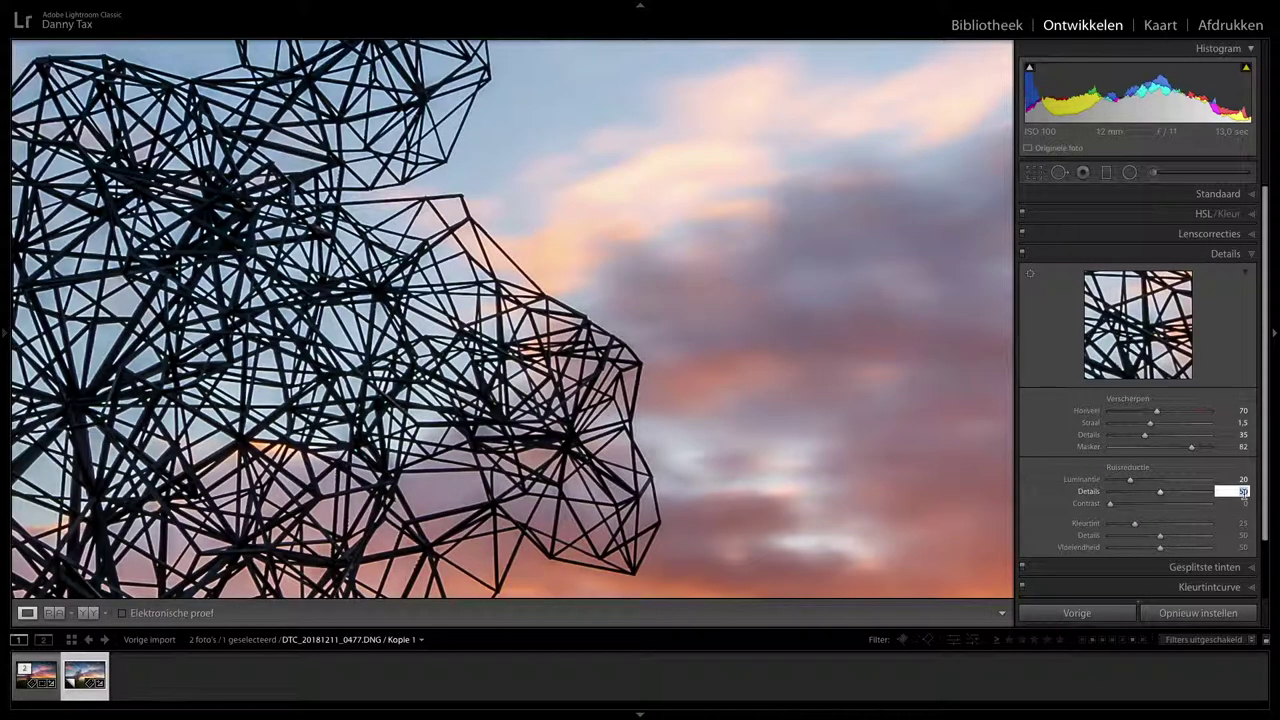
pyautogui.write('80')
pyautogui.press('Return')
pyautogui.click(1244, 503)
pyautogui.write('8')
pyautogui.press('Return')
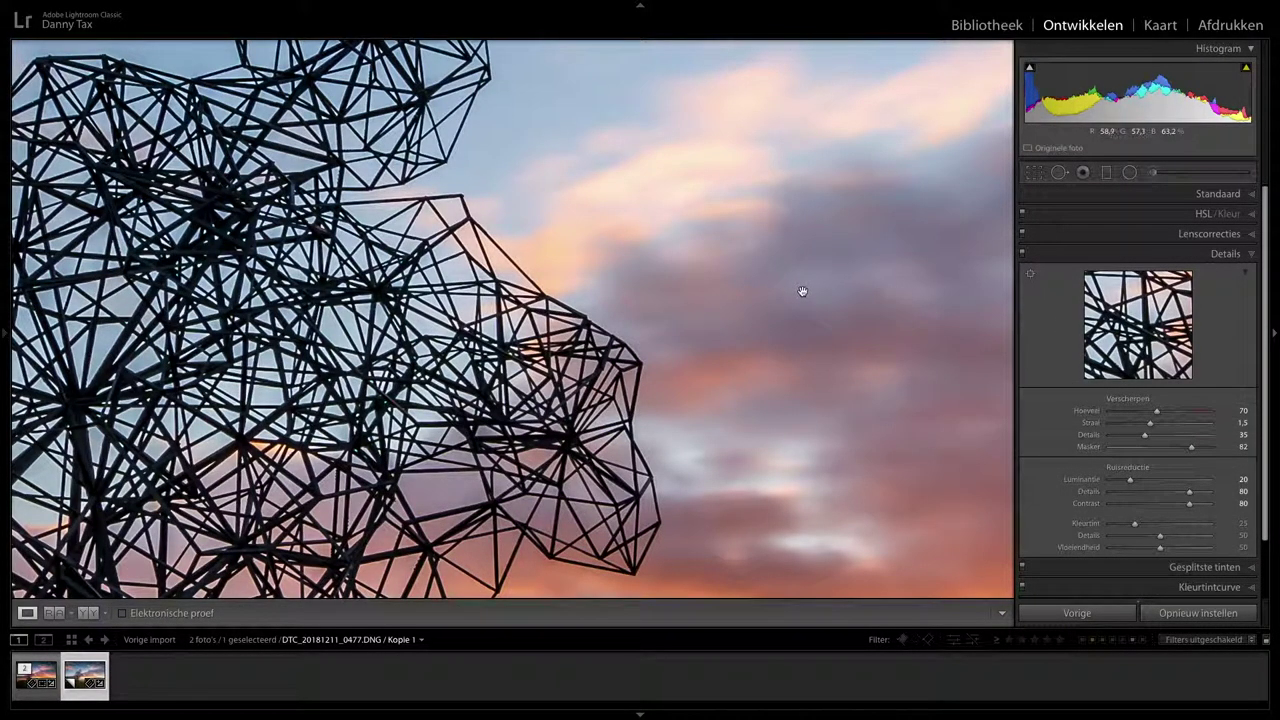
pyautogui.click(802, 292)
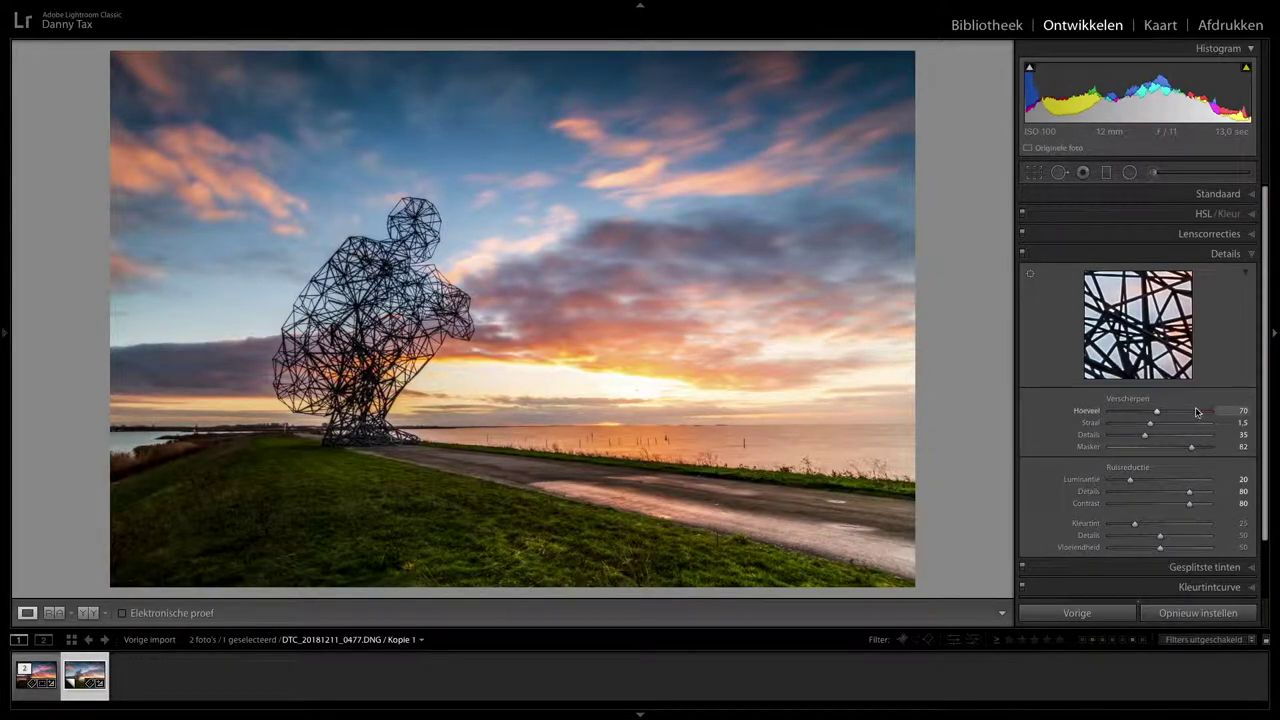
pyautogui.click(1226, 254)
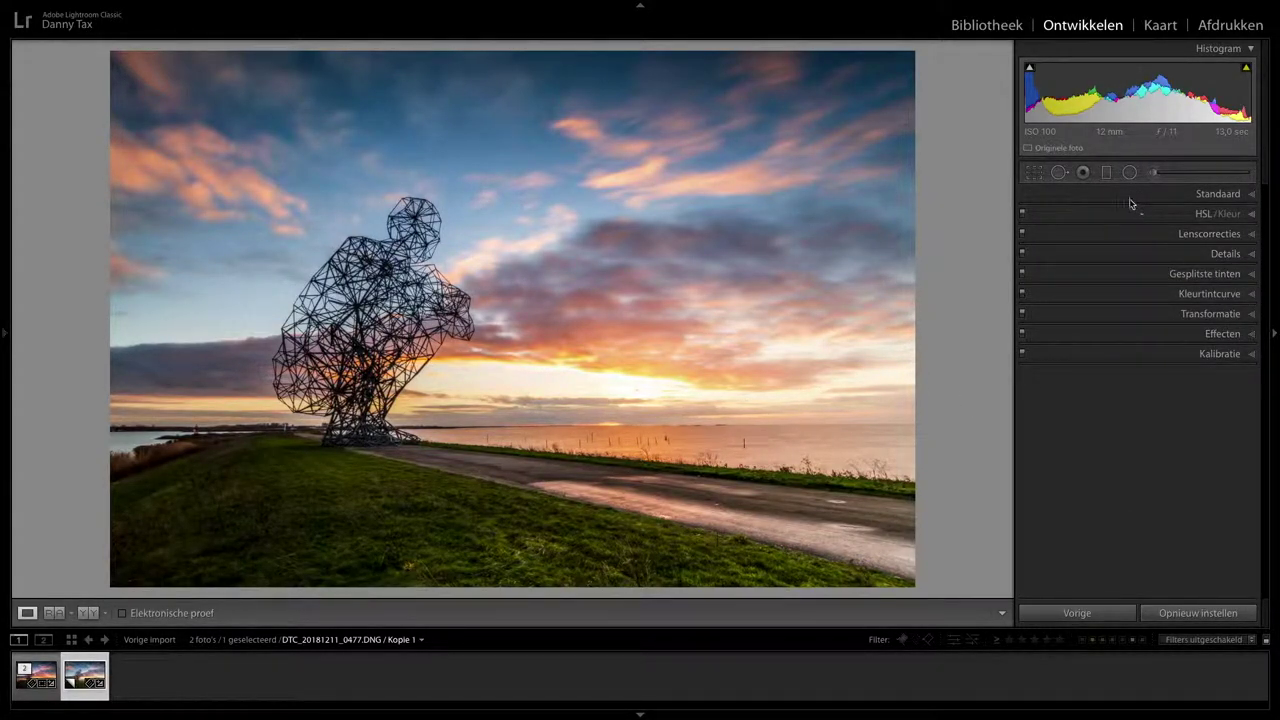
# - Drag a slightly tilted graduated filter down over the sky with exposure -0,50
pyautogui.click(1107, 174)
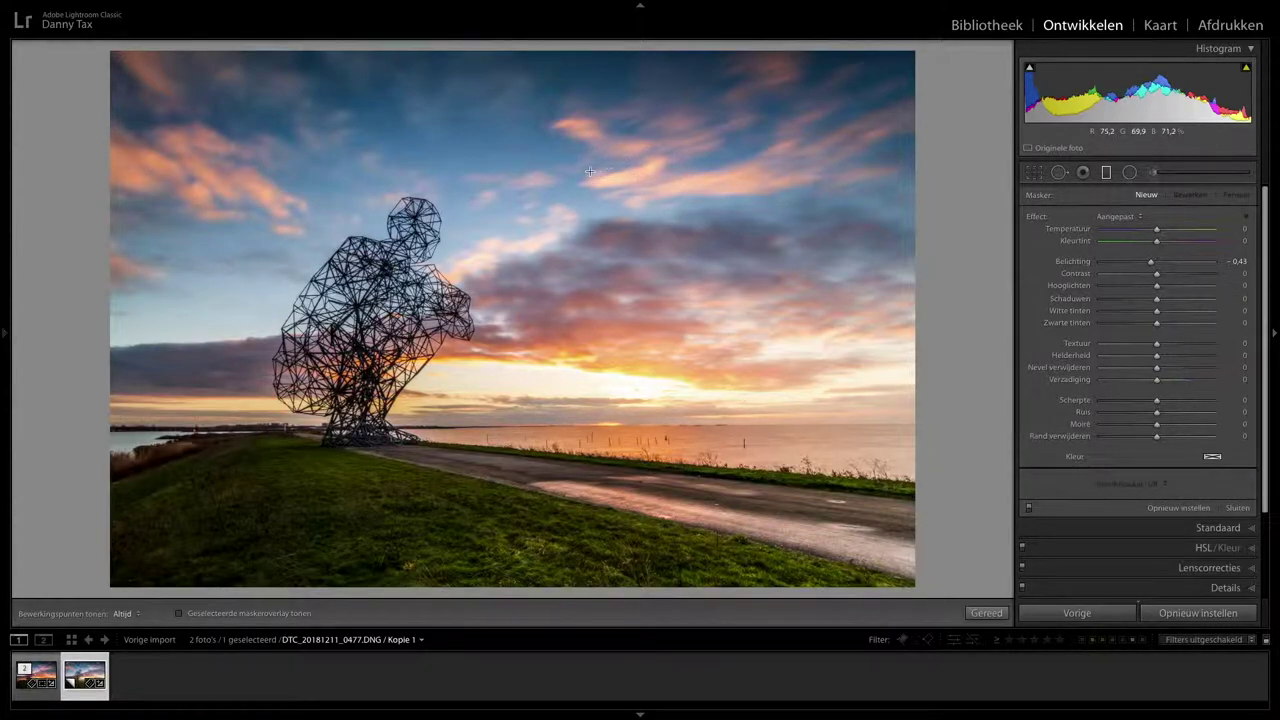
pyautogui.moveTo(486, 151)
pyautogui.mouseDown()
pyautogui.moveTo(592, 269)
pyautogui.moveTo(637, 409)
pyautogui.moveTo(512, 572)
pyautogui.mouseUp()
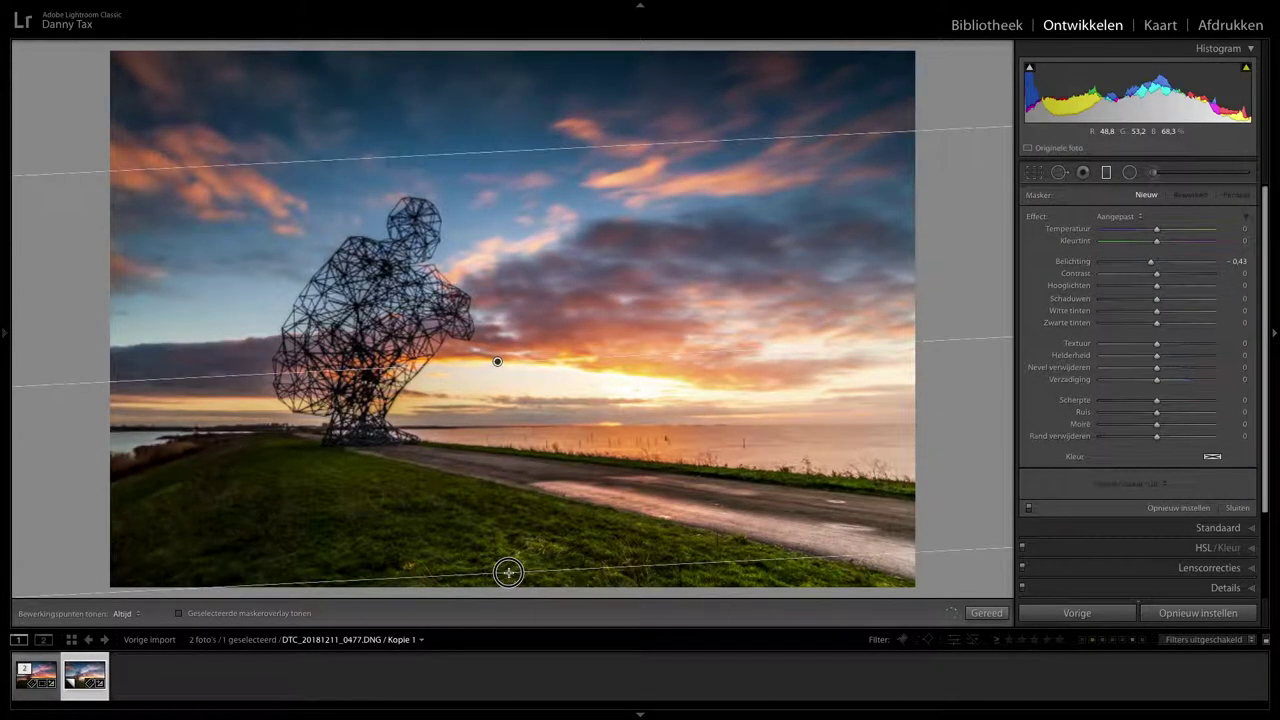
pyautogui.moveTo(512, 572); pyautogui.dragTo(512, 571)
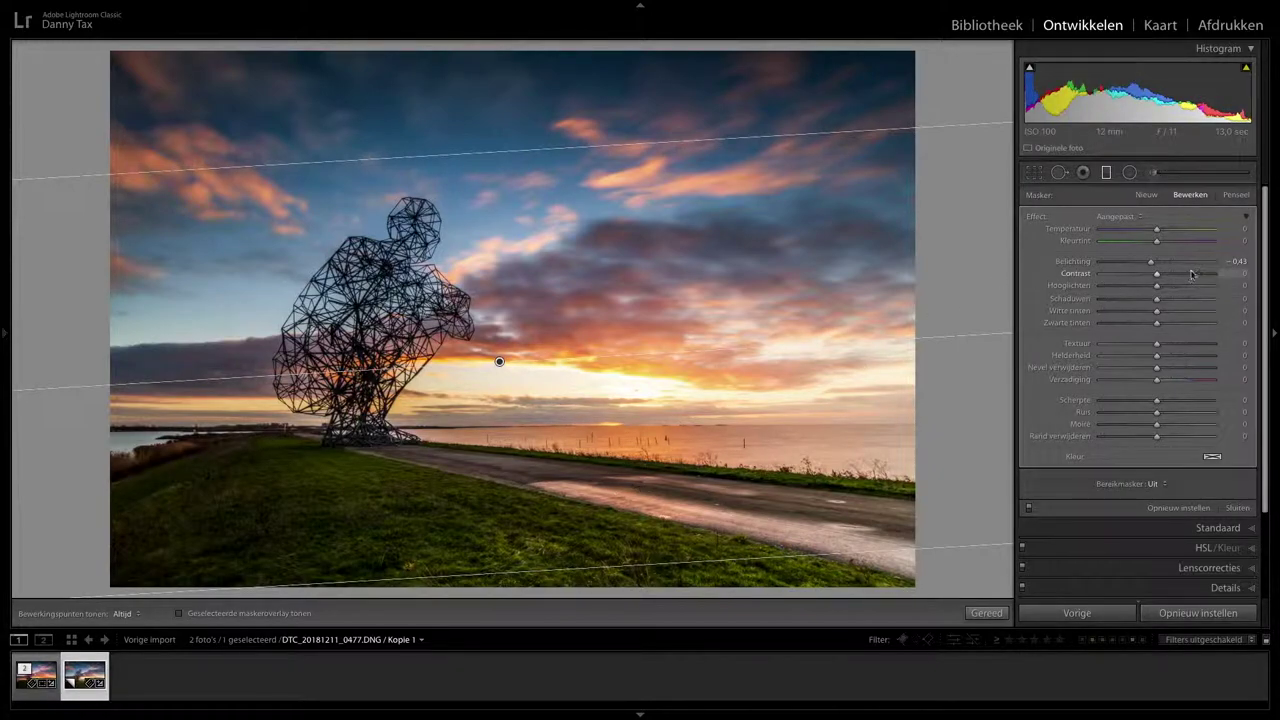
pyautogui.click(1236, 261)
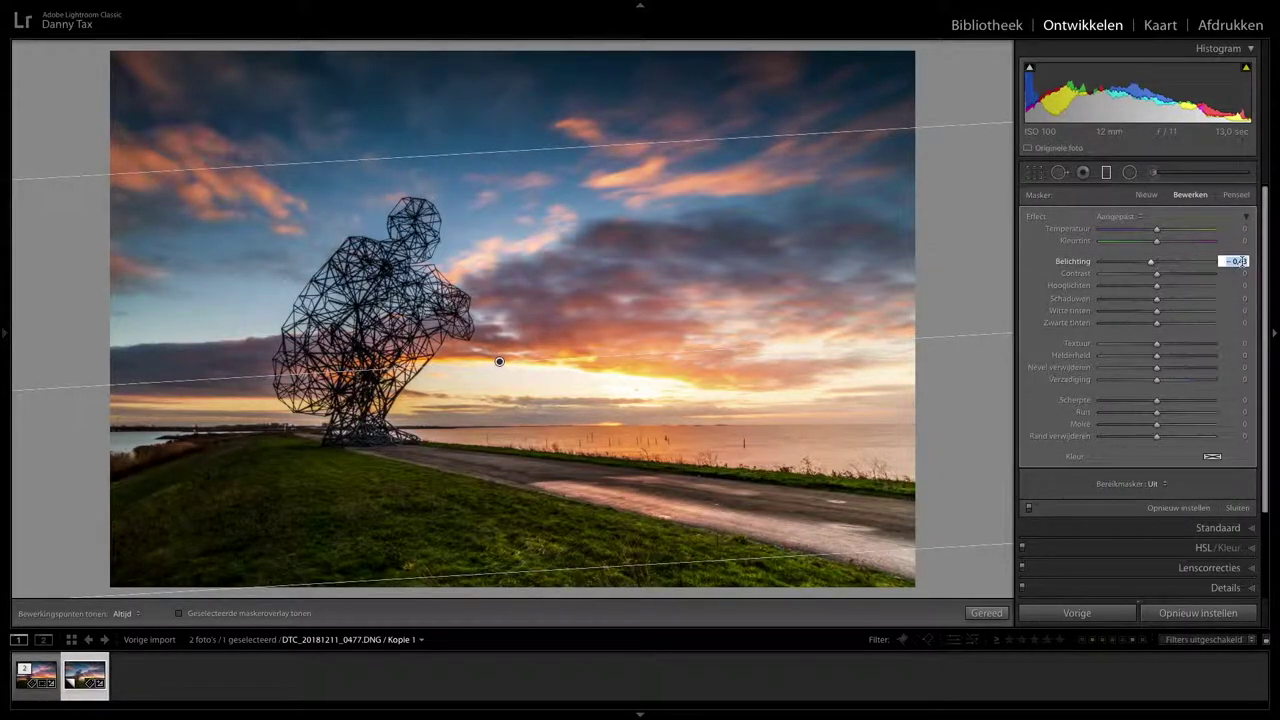
pyautogui.write('0,5')
pyautogui.press('Return')
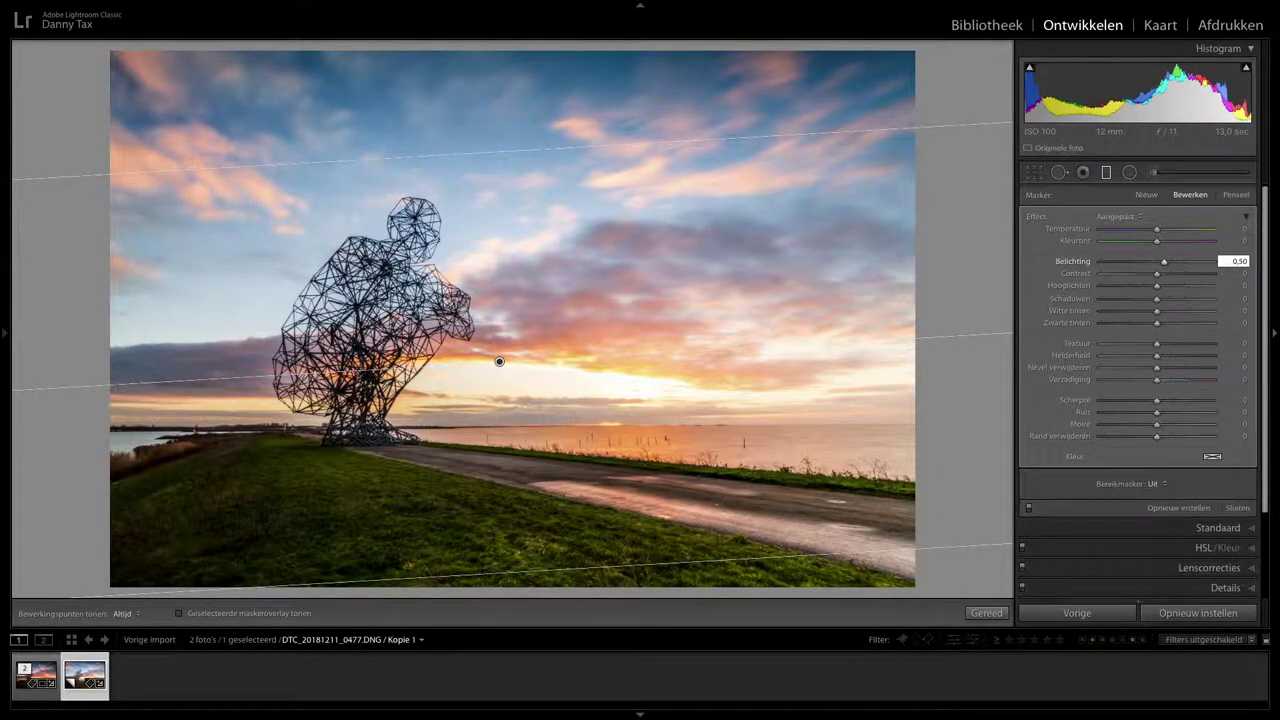
pyautogui.write('-0,5')
pyautogui.press('Return')
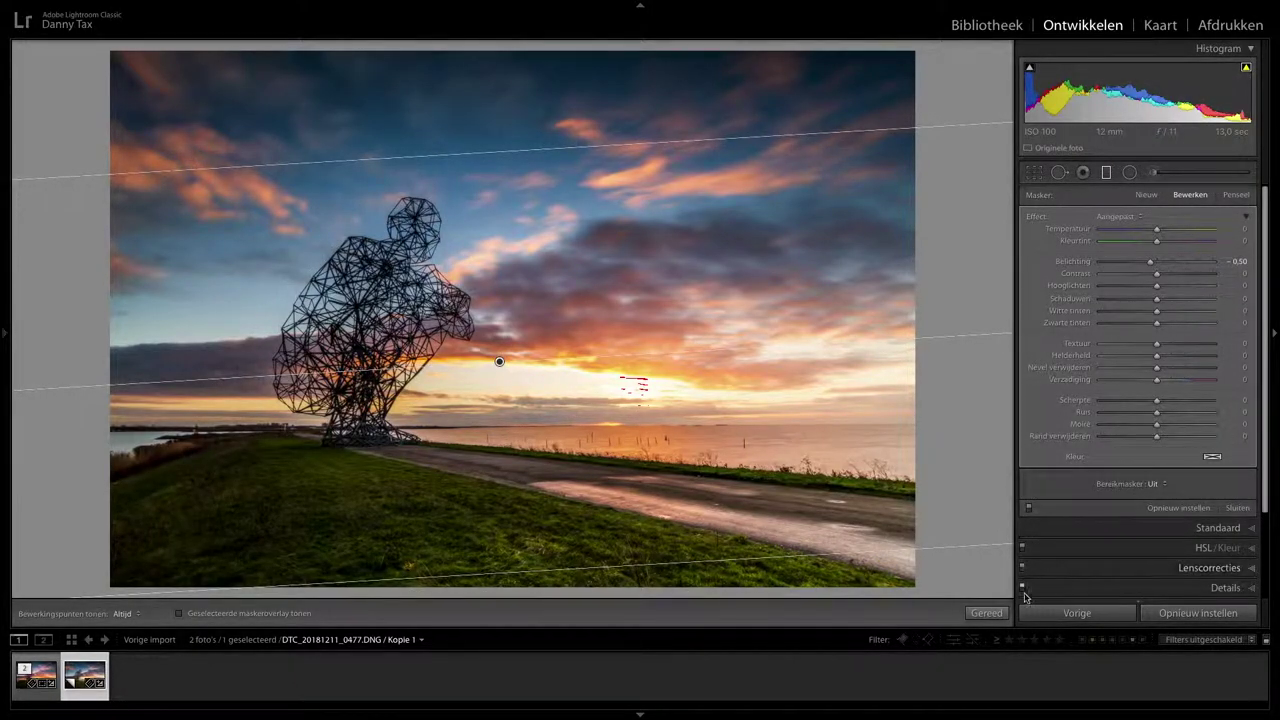
pyautogui.click(982, 613)
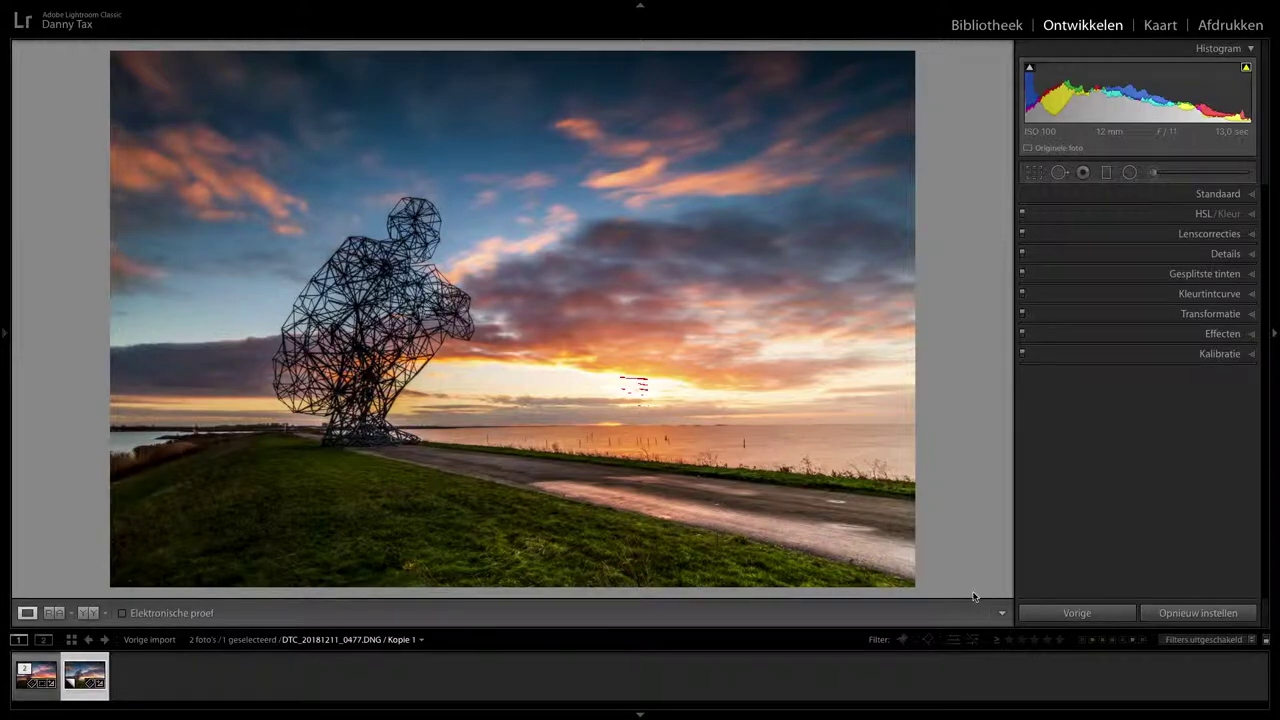
# - Add a 0,50-exposure graduated filter dragged up from the bottom, narrowed and moved toward the horizon
pyautogui.click(1108, 174)
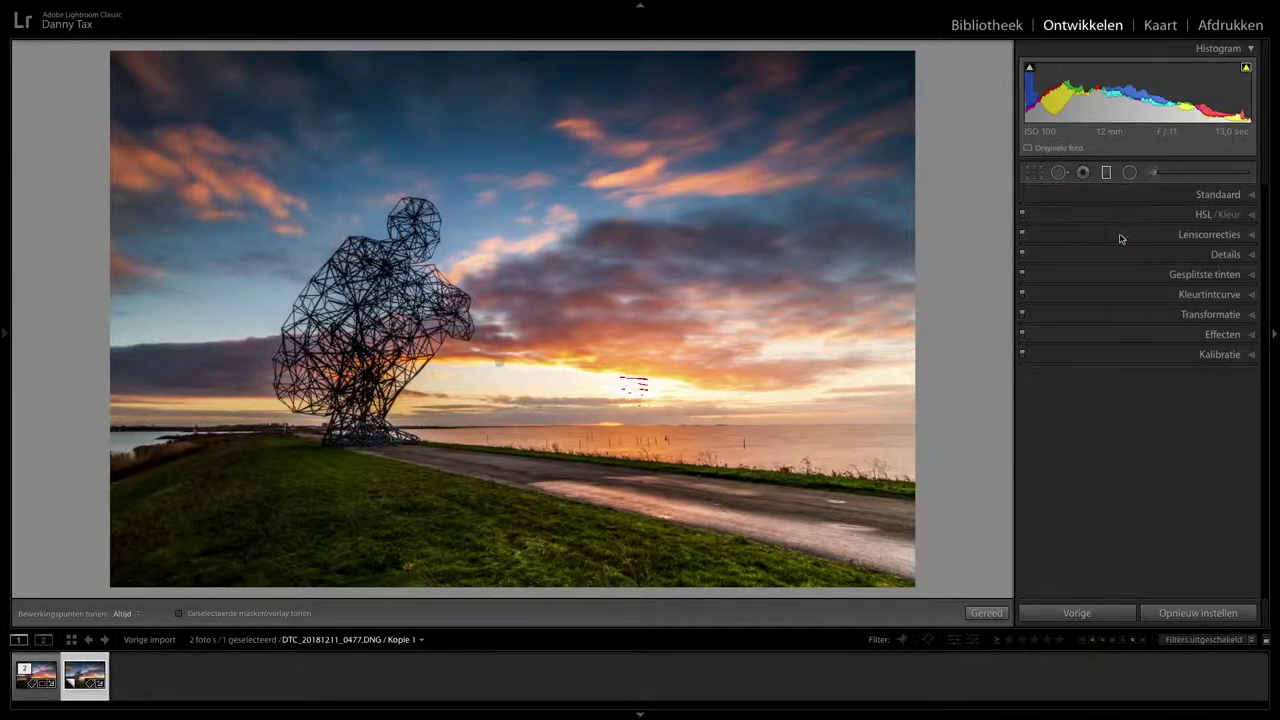
pyautogui.click(1238, 262)
pyautogui.write('0,50')
pyautogui.press('Return')
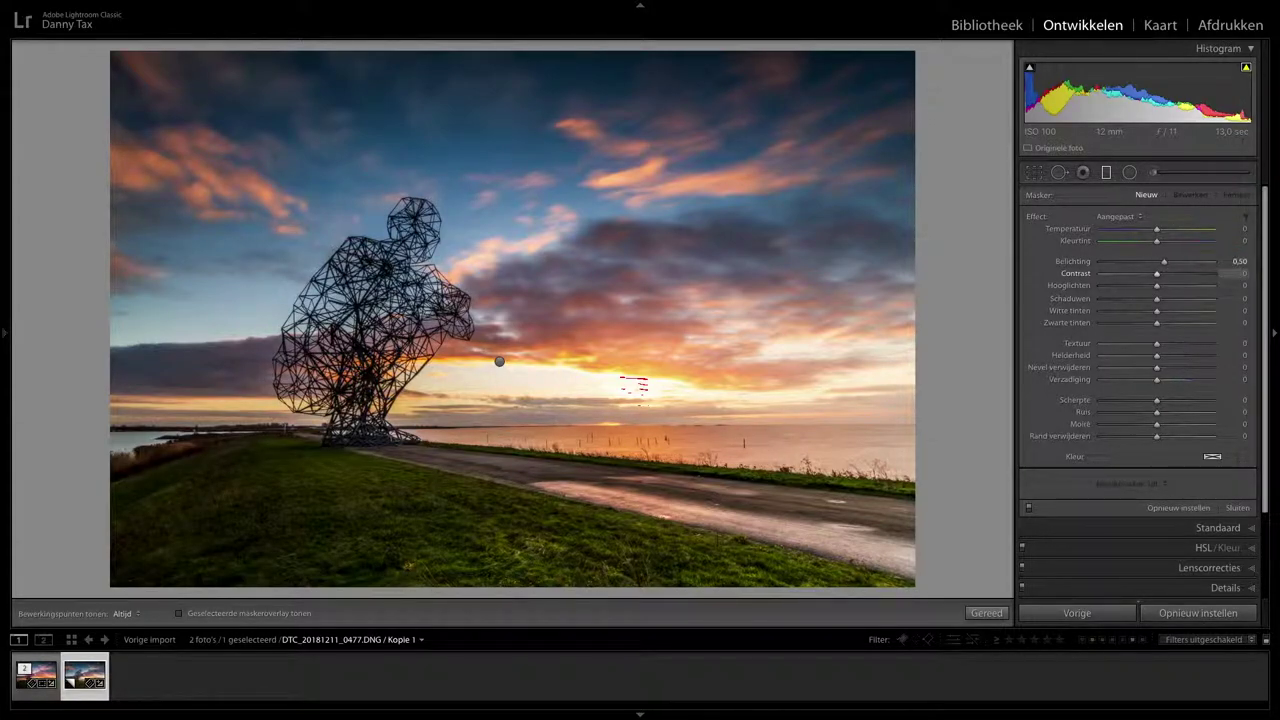
pyautogui.moveTo(602, 583)
pyautogui.mouseDown()
pyautogui.moveTo(613, 386)
pyautogui.moveTo(600, 332)
pyautogui.mouseUp()
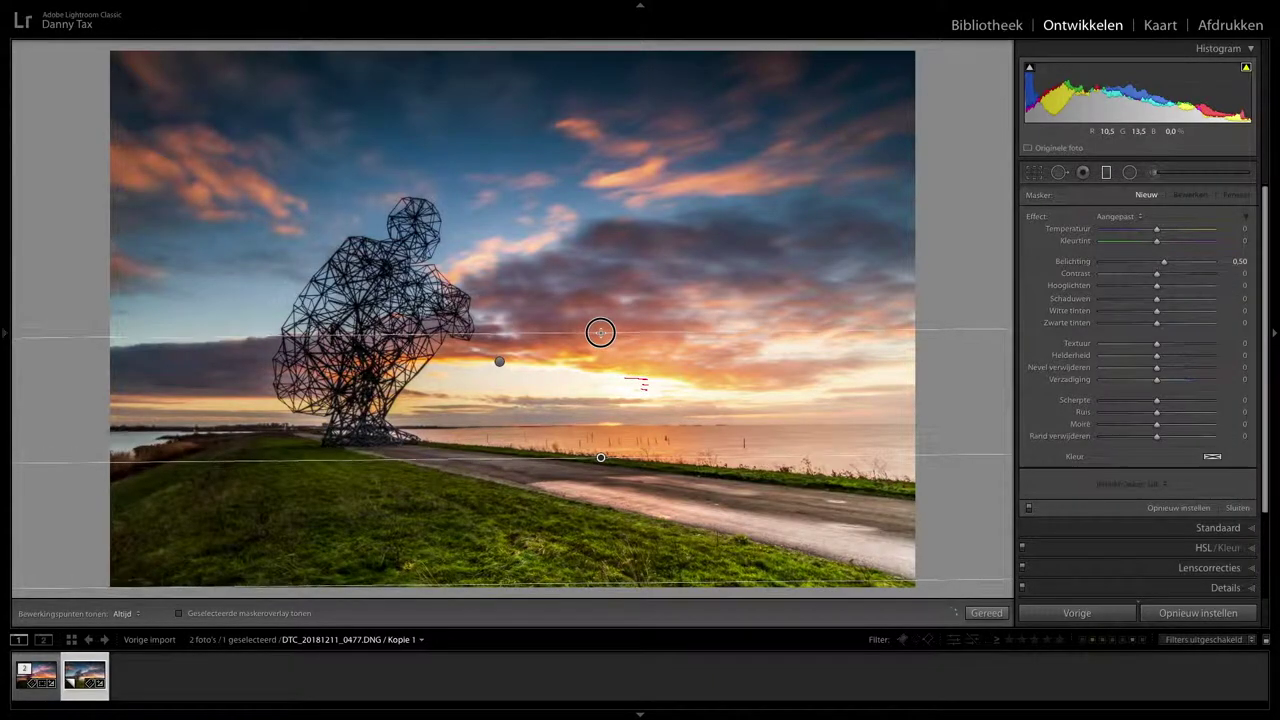
pyautogui.click(600, 458)
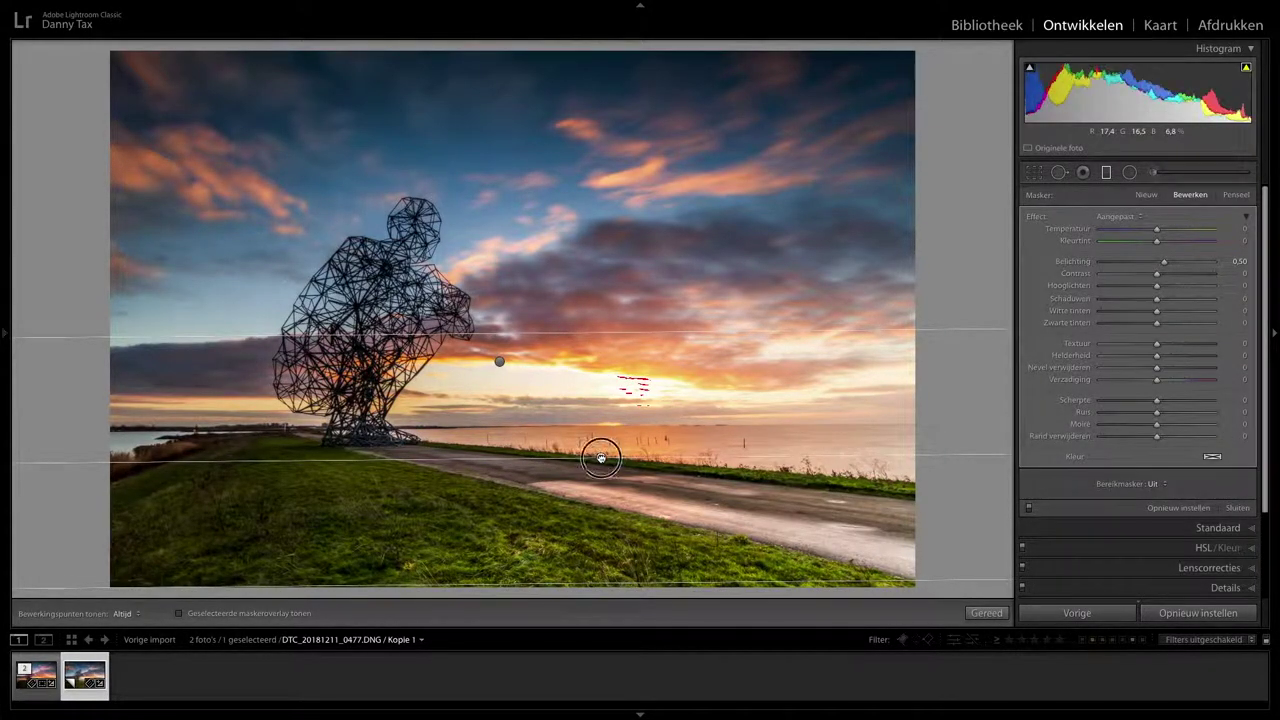
pyautogui.moveTo(600, 458); pyautogui.dragTo(598, 443)
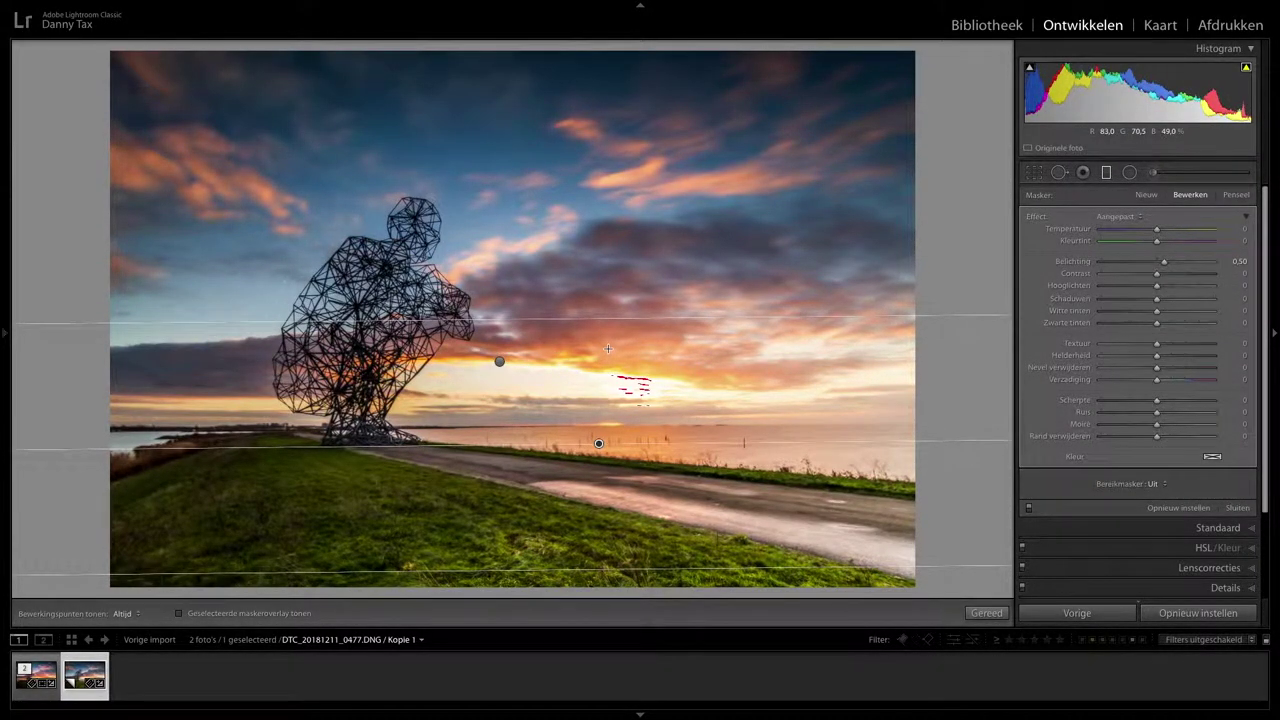
pyautogui.moveTo(612, 322); pyautogui.dragTo(609, 470)
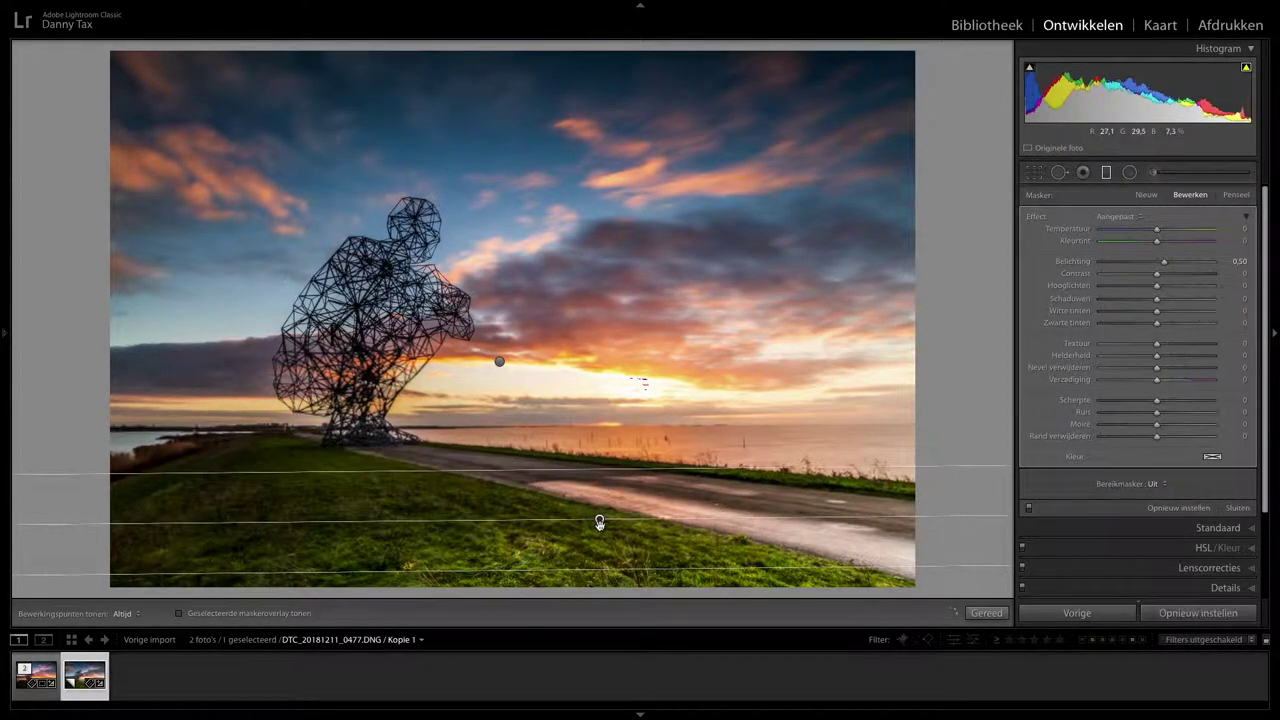
pyautogui.moveTo(599, 521); pyautogui.dragTo(597, 426)
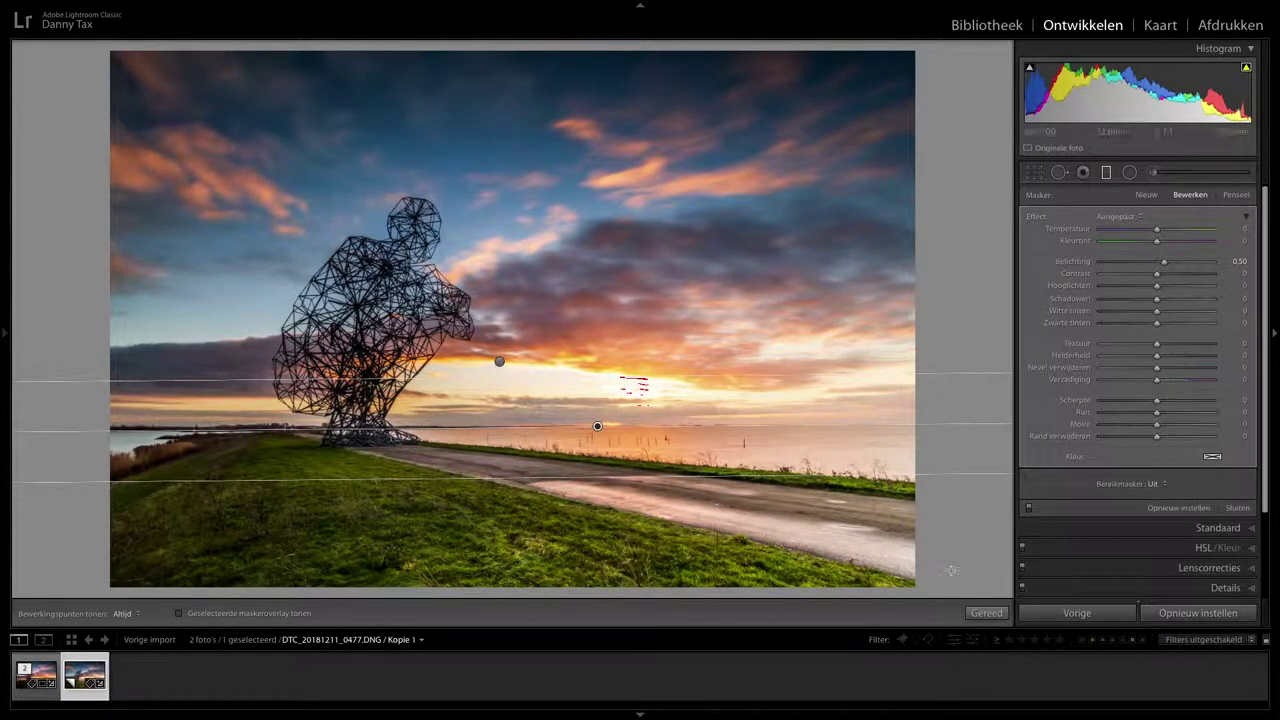
pyautogui.click(986, 613)
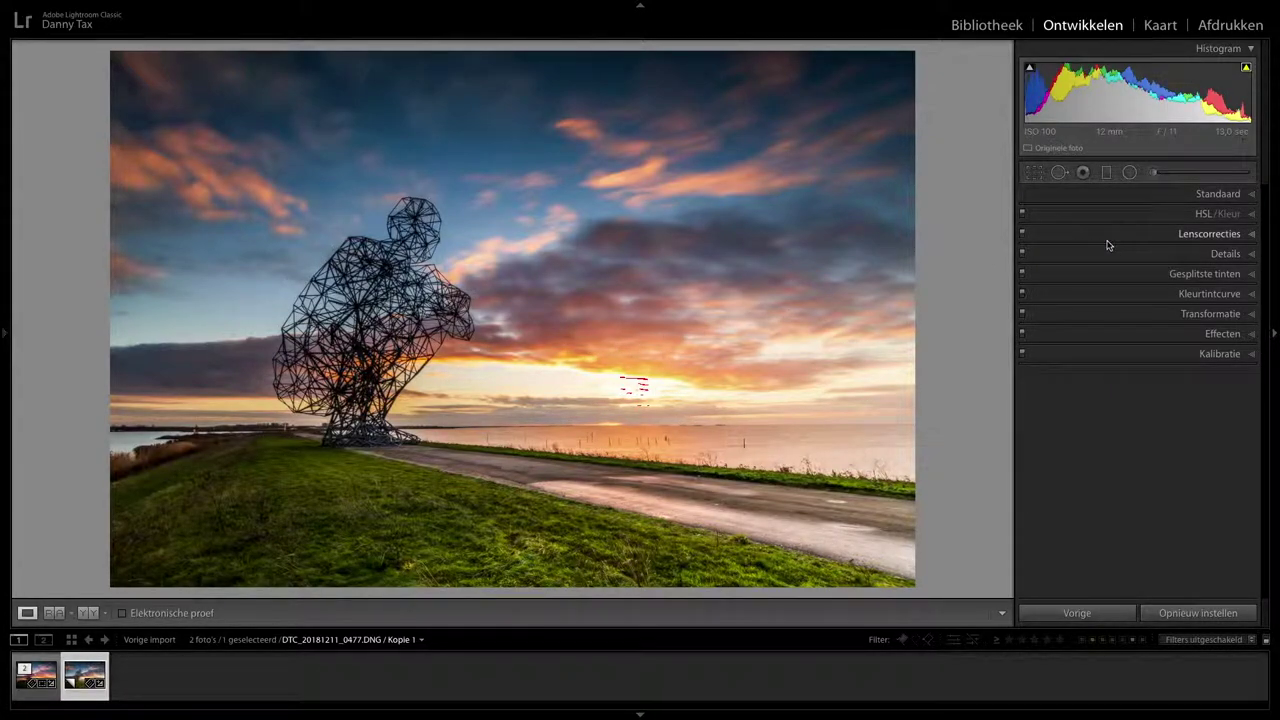
pyautogui.click(1128, 180)
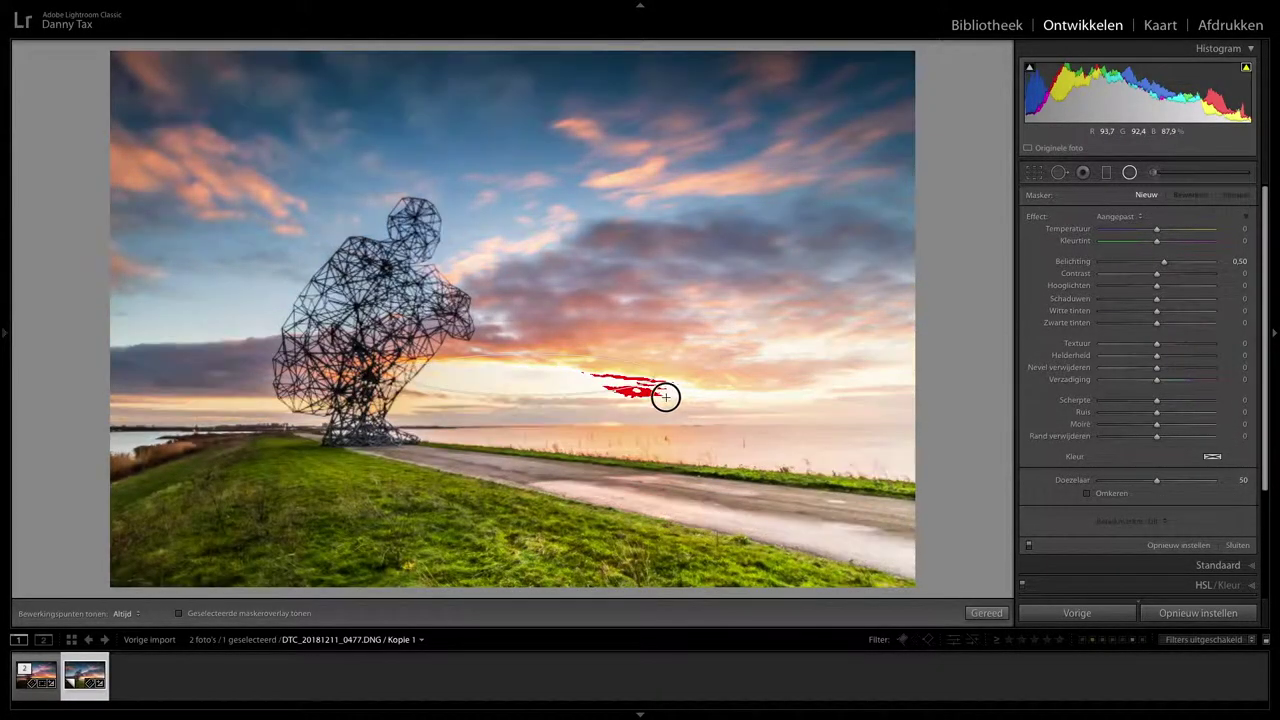
# - Draw an inverted radial filter over the sun: exposure -0,50, highlights -25, whites -25
pyautogui.moveTo(530, 375); pyautogui.dragTo(690, 402)
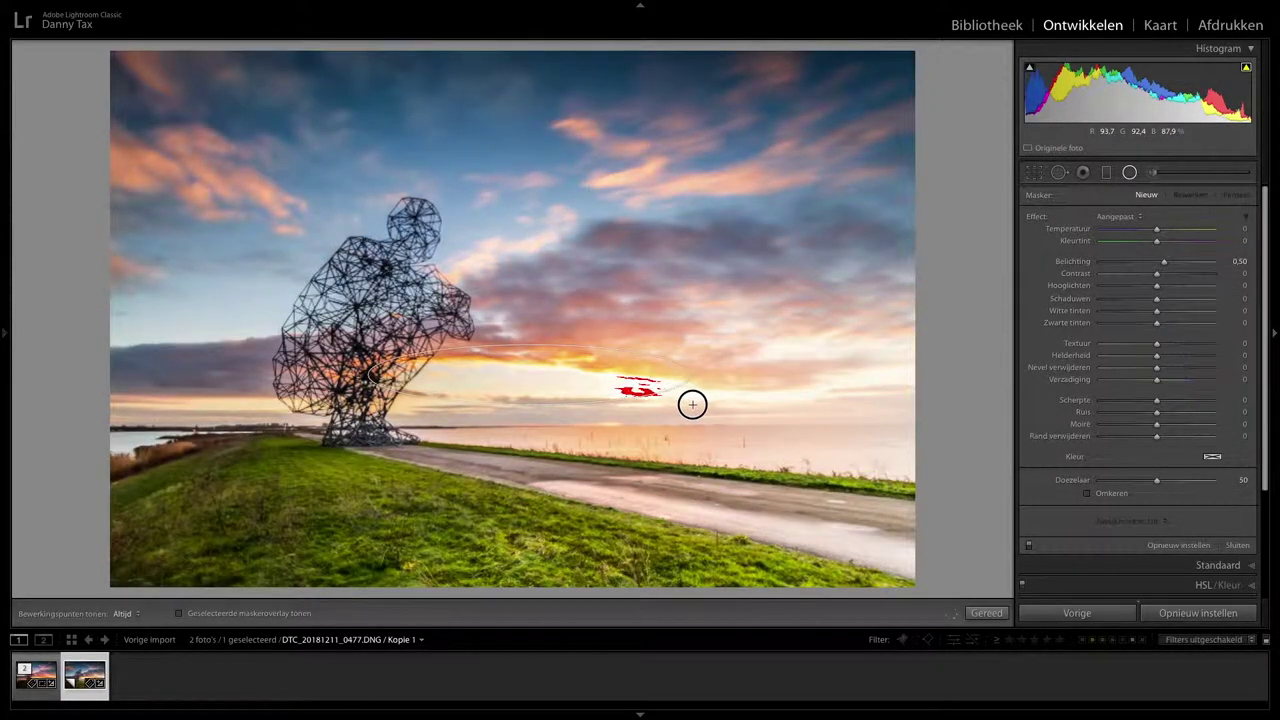
pyautogui.moveTo(529, 373); pyautogui.dragTo(556, 381)
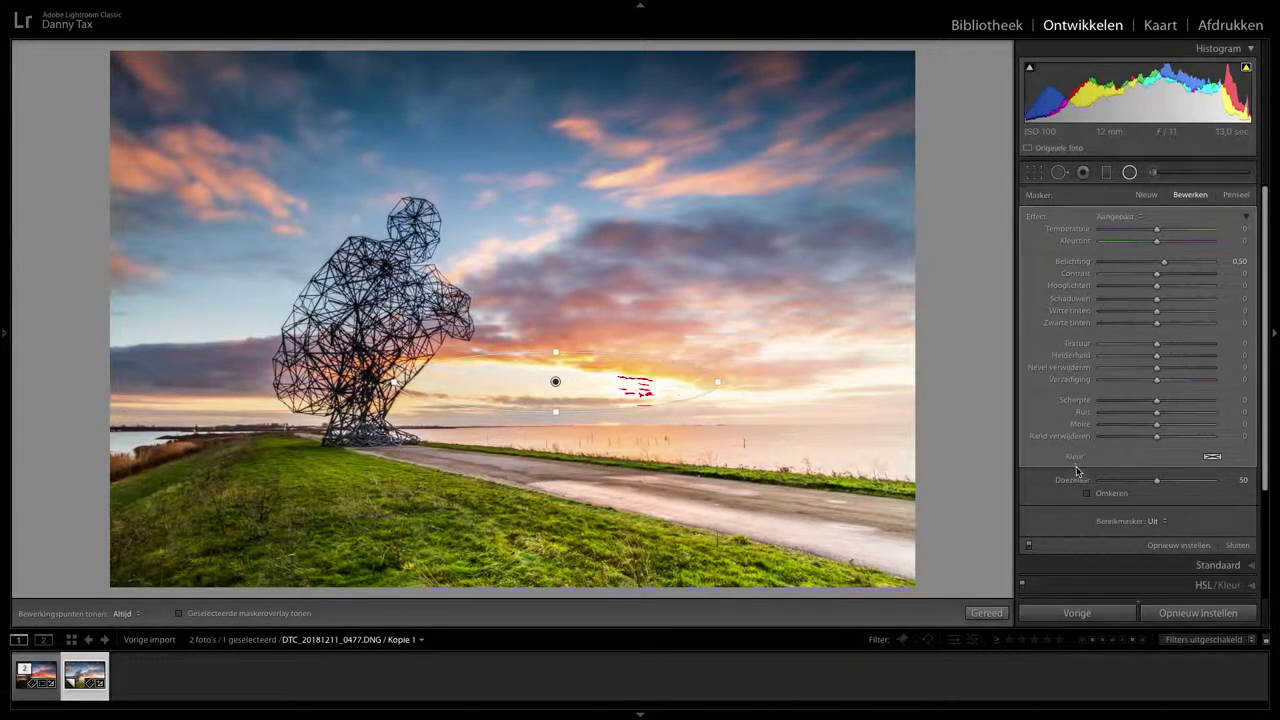
pyautogui.click(1089, 494)
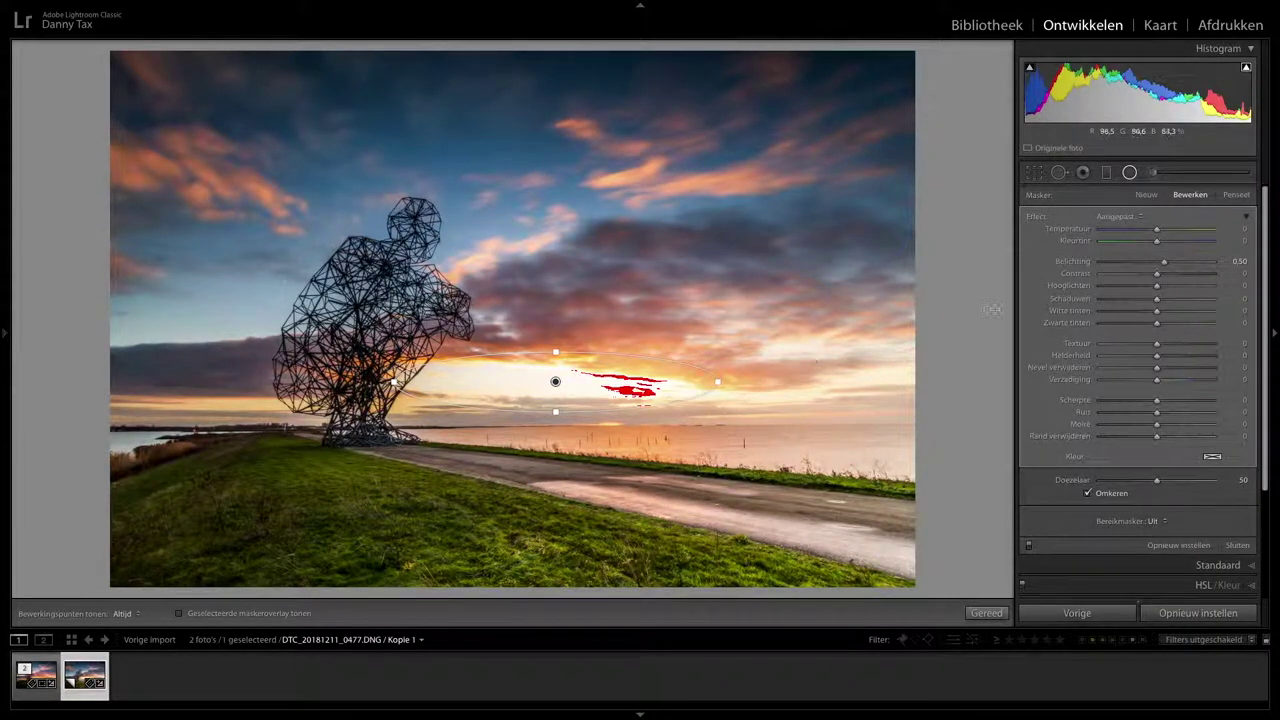
pyautogui.click(1231, 262)
pyautogui.write('-0,50')
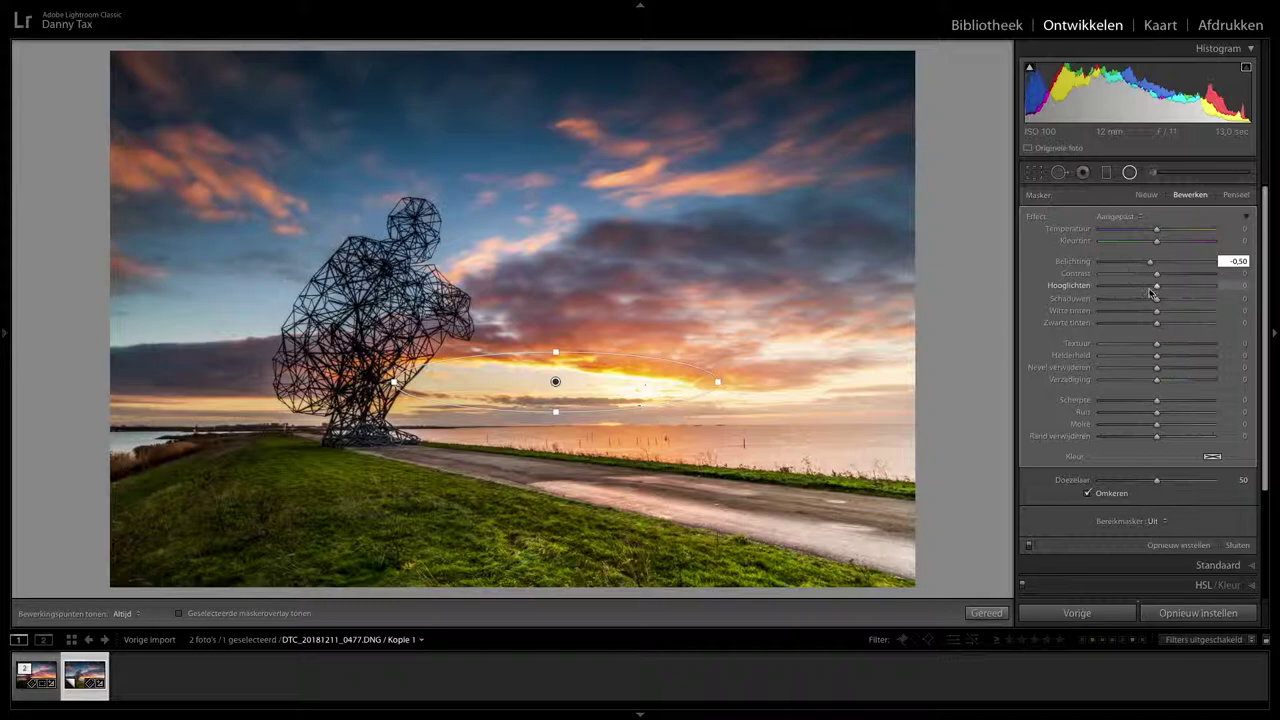
pyautogui.click(1245, 286)
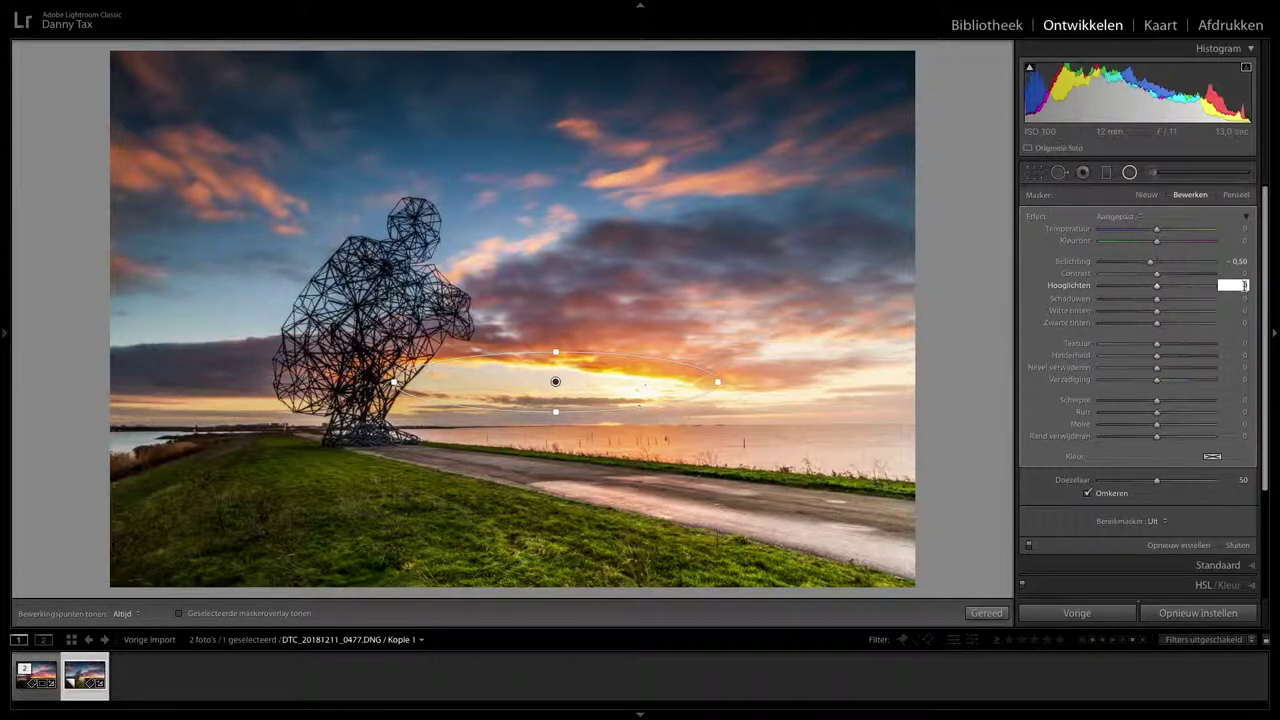
pyautogui.write('- 25')
pyautogui.press('Return')
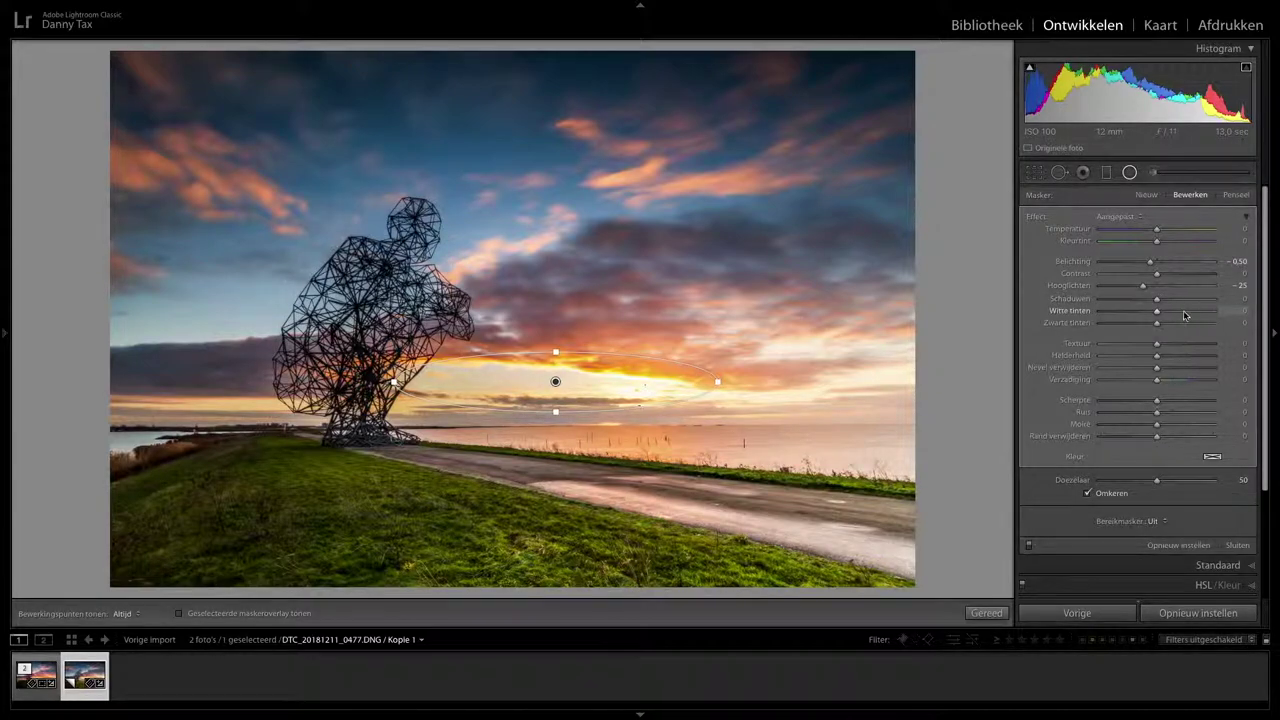
pyautogui.click(1239, 311)
pyautogui.write('-25')
pyautogui.press('Return')
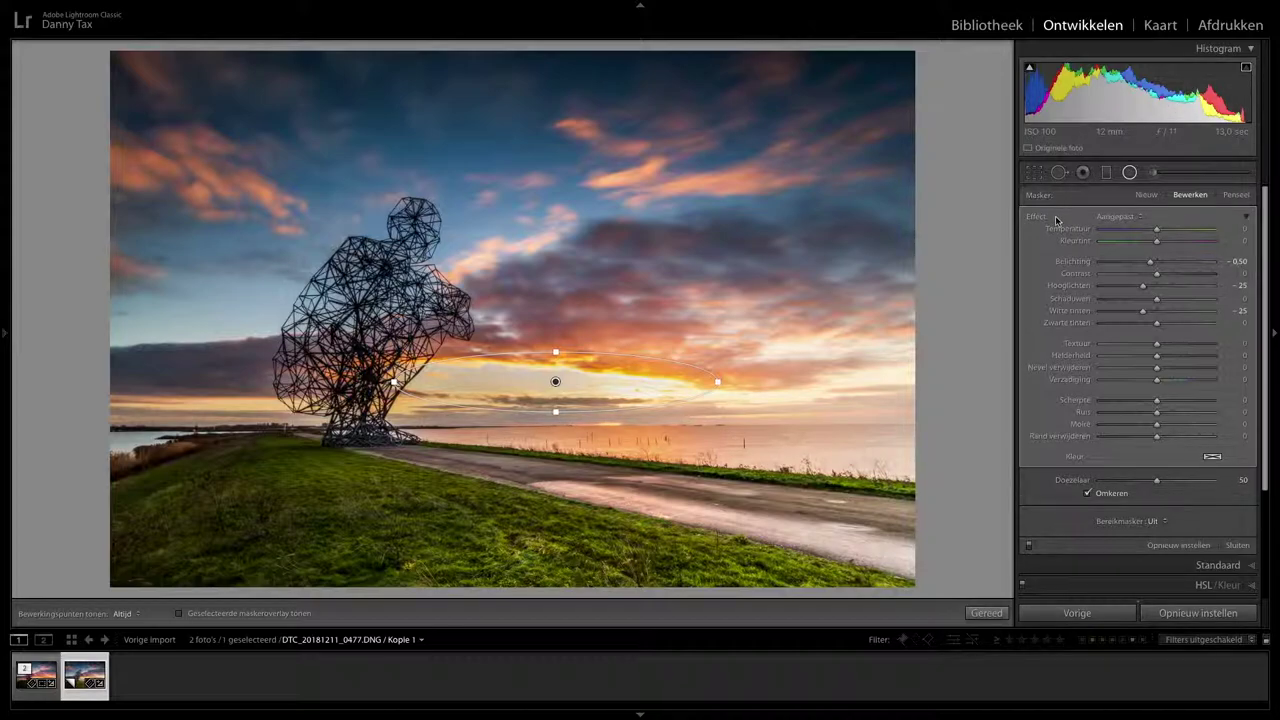
pyautogui.click(986, 613)
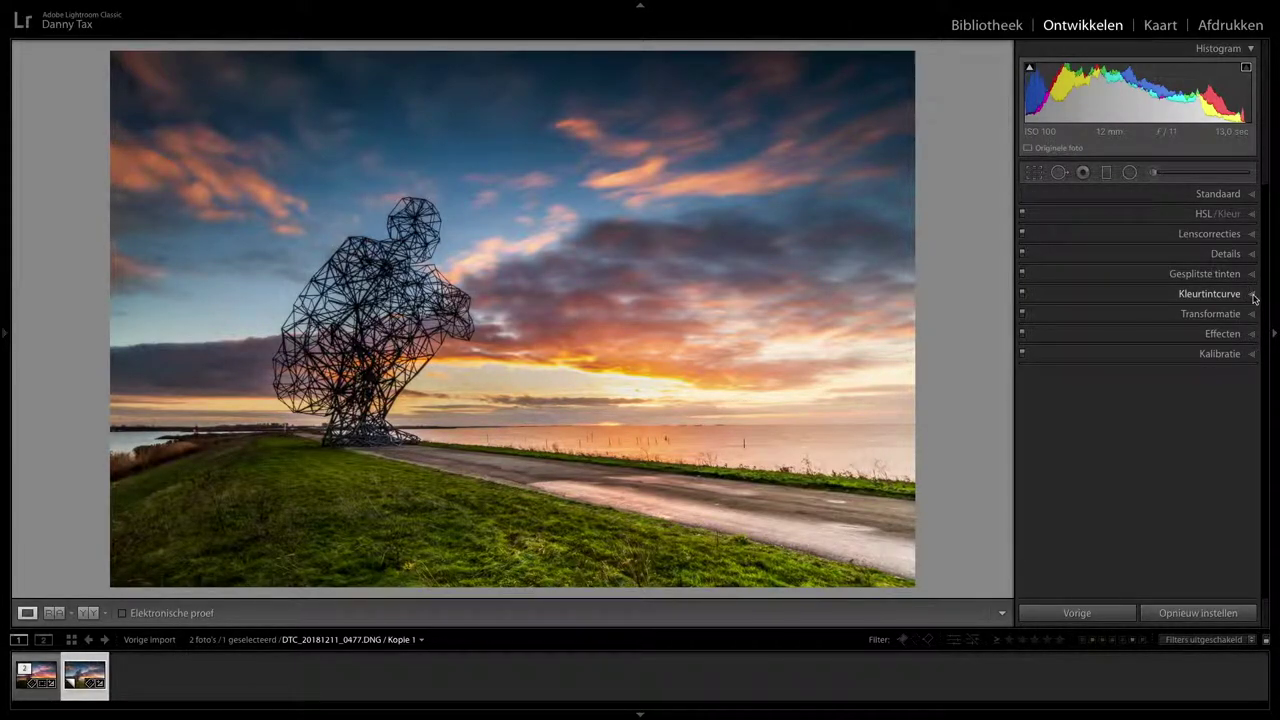
pyautogui.click(1252, 294)
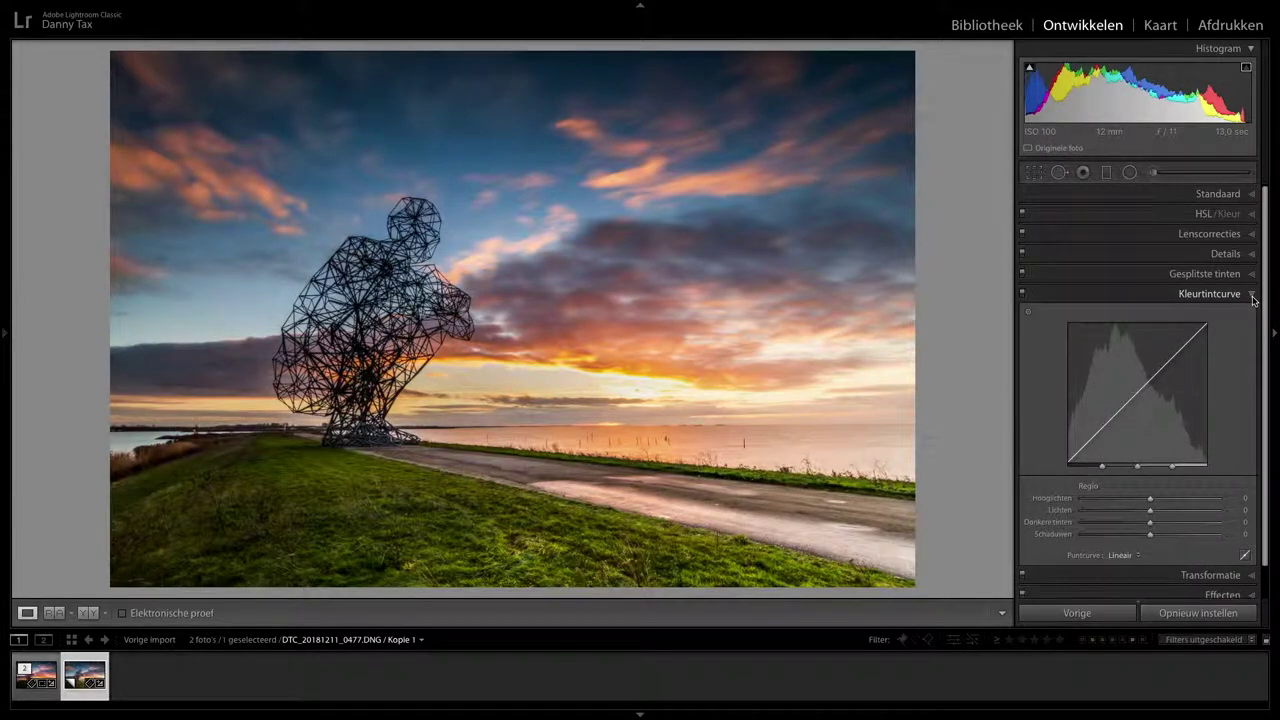
# - Drag the HSL targeted tool on grass, sunset and sky: Orange +9, Yellow +23, Green +12, Blue +19
pyautogui.click(1252, 296)
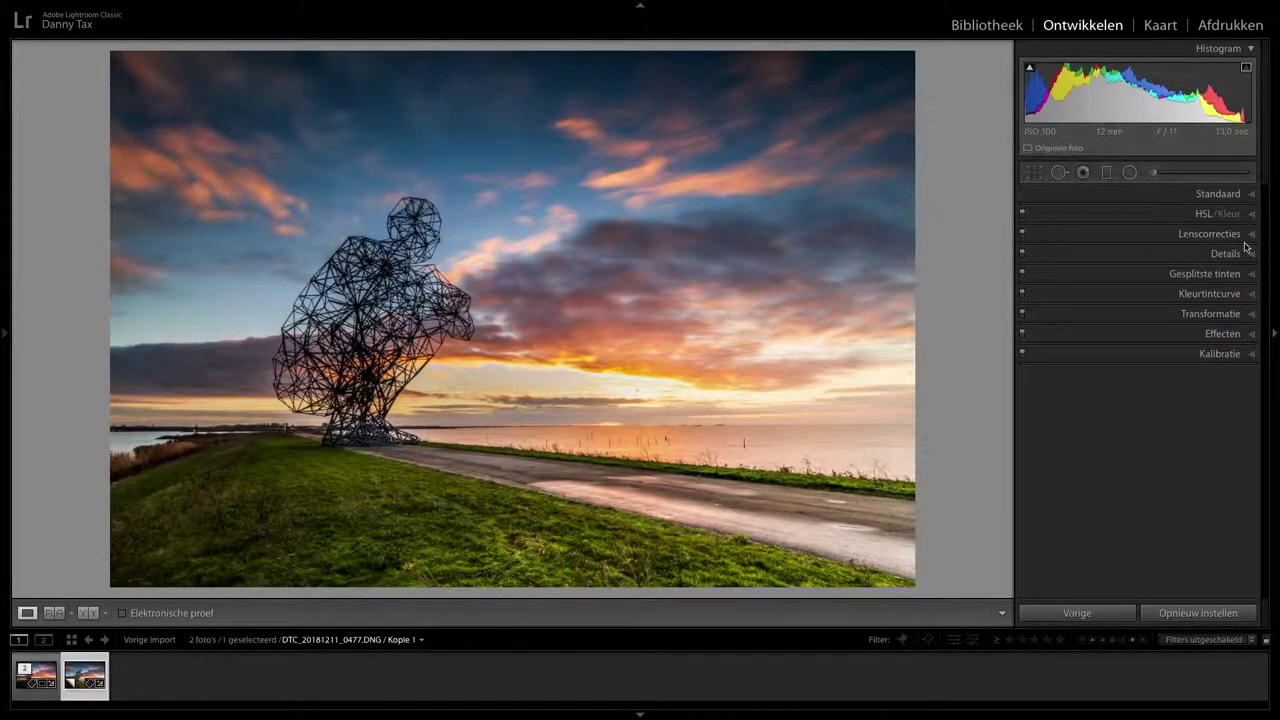
pyautogui.click(1252, 214)
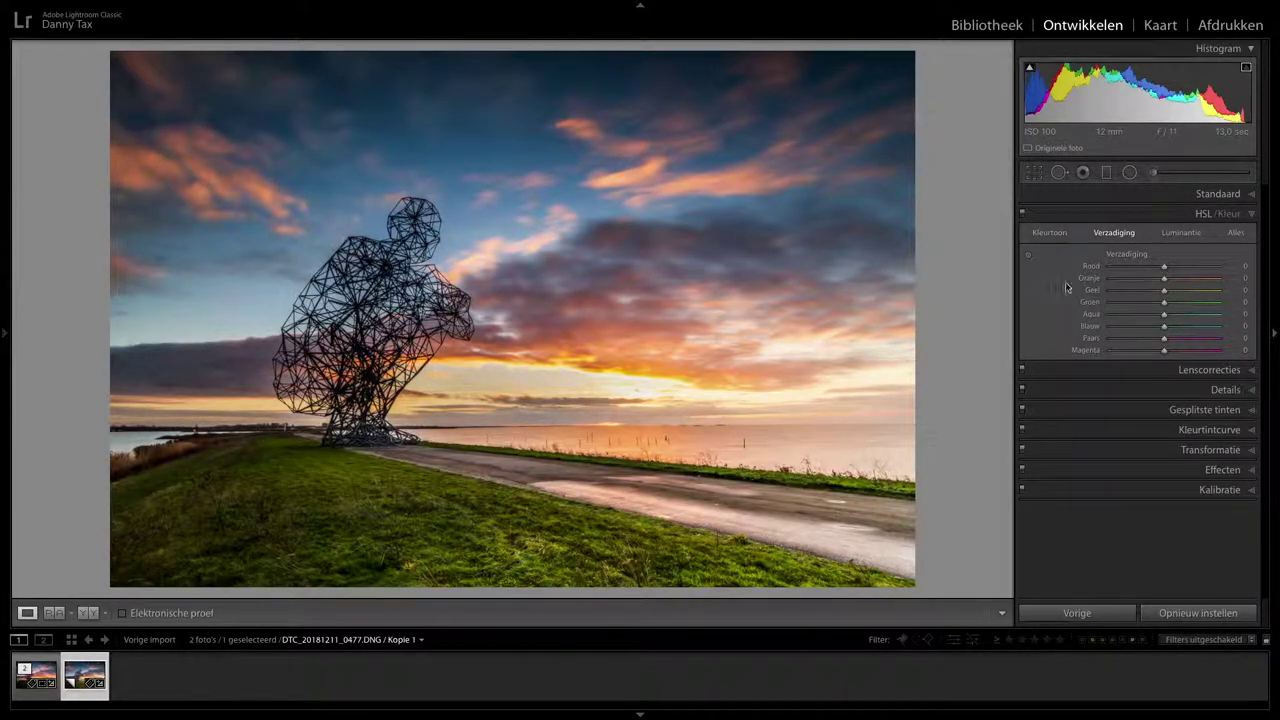
pyautogui.click(1028, 255)
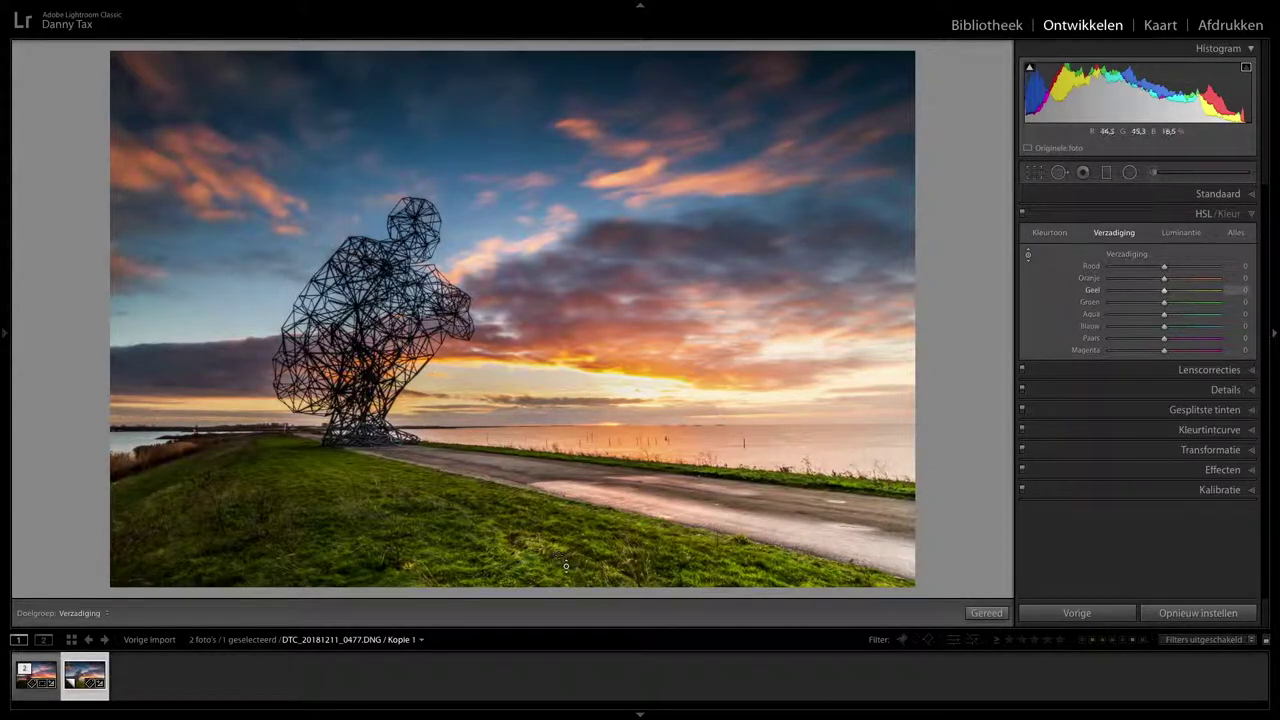
pyautogui.moveTo(566, 571); pyautogui.dragTo(566, 590)
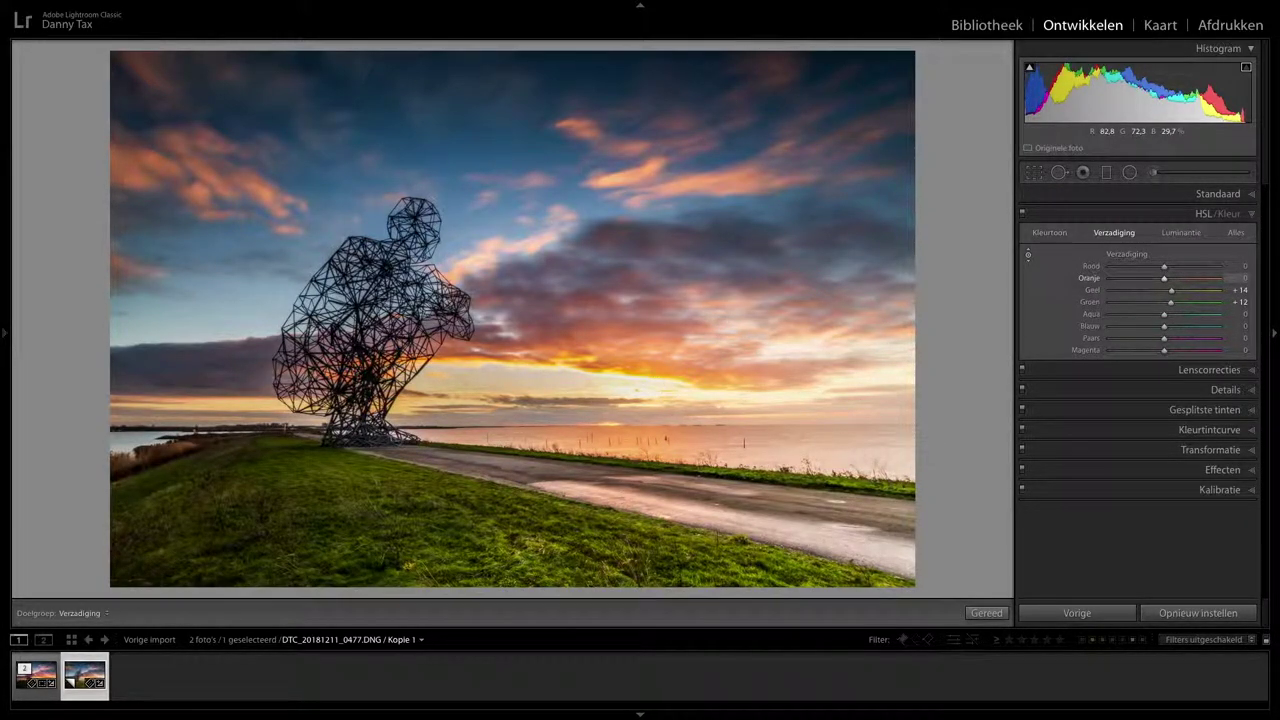
pyautogui.moveTo(620, 180); pyautogui.dragTo(620, 165)
pyautogui.moveTo(652, 380); pyautogui.dragTo(652, 372)
pyautogui.moveTo(456, 173); pyautogui.dragTo(456, 177)
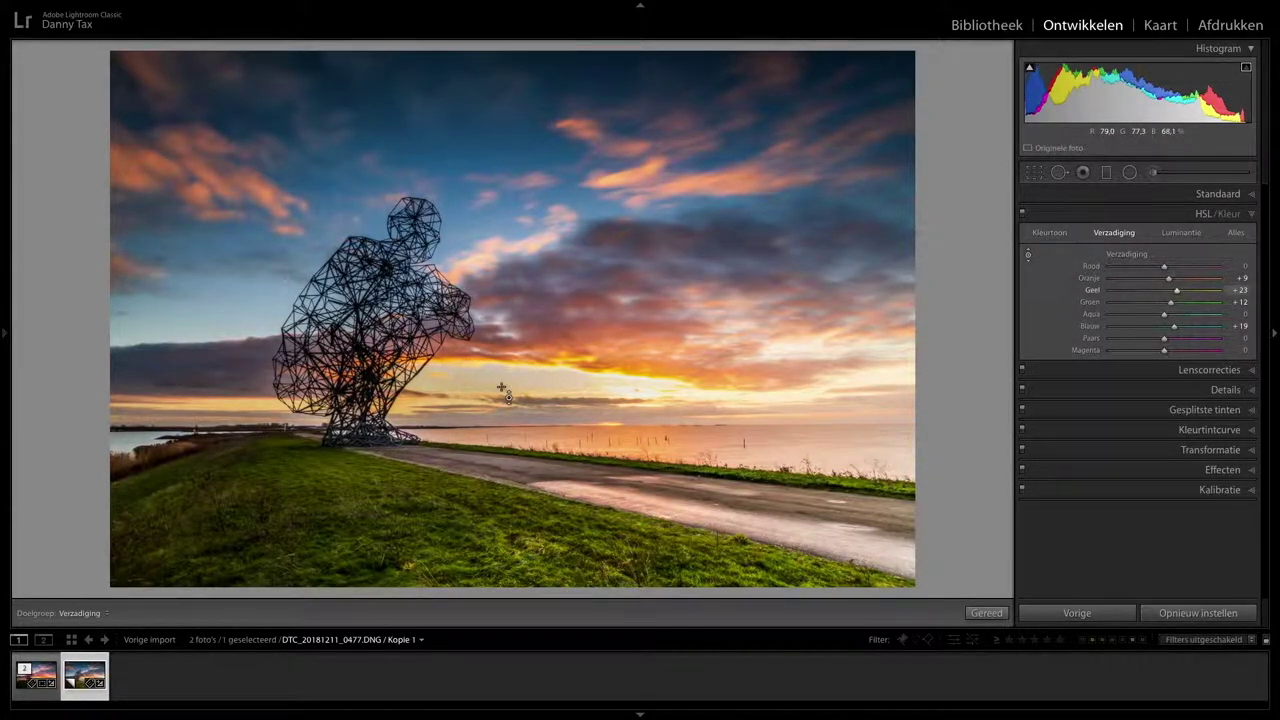
pyautogui.click(985, 613)
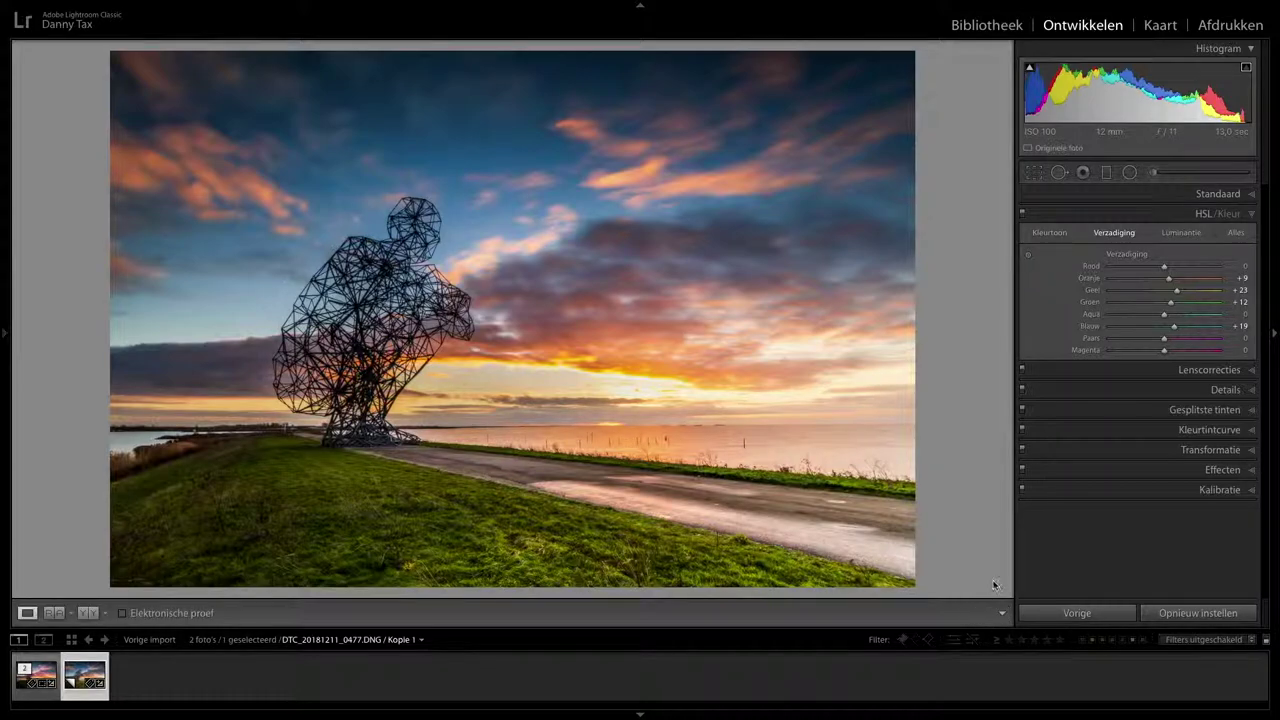
# - Draw a radial ellipse around the sculpture, invert it, and keep exposure at 0,50
pyautogui.click(1130, 173)
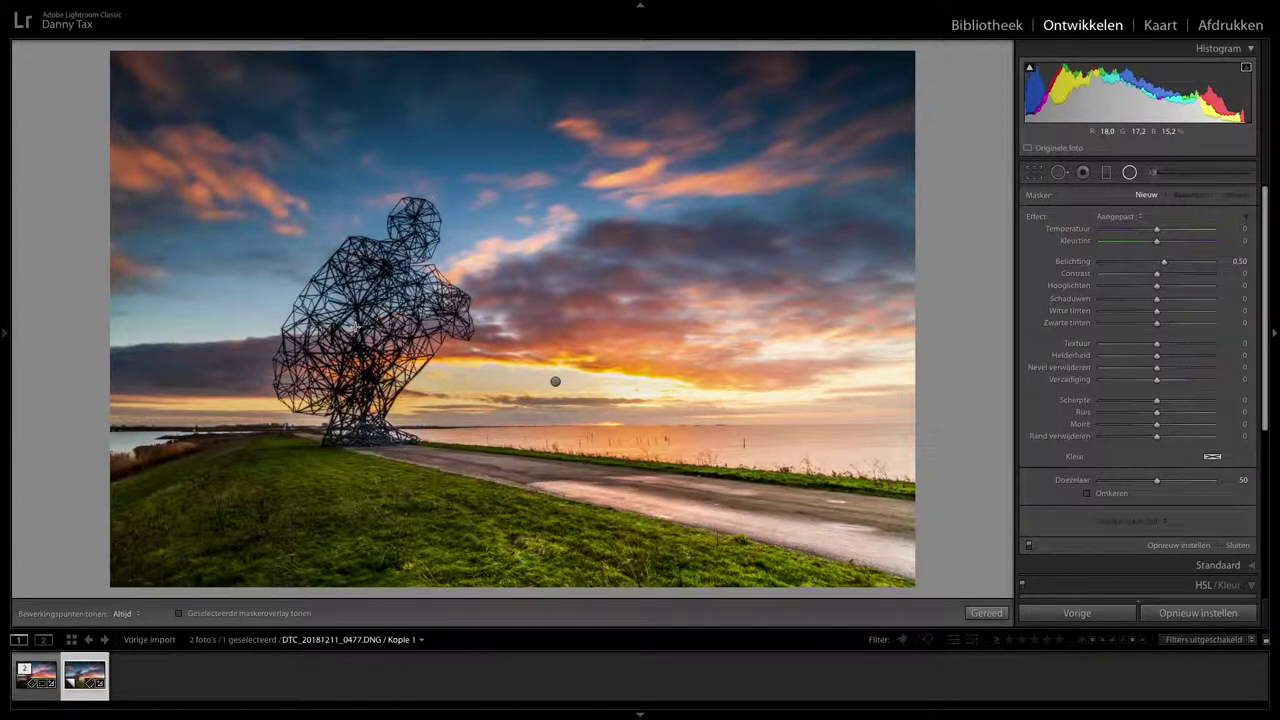
pyautogui.moveTo(362, 305)
pyautogui.mouseDown()
pyautogui.moveTo(404, 404)
pyautogui.moveTo(361, 363)
pyautogui.mouseUp()
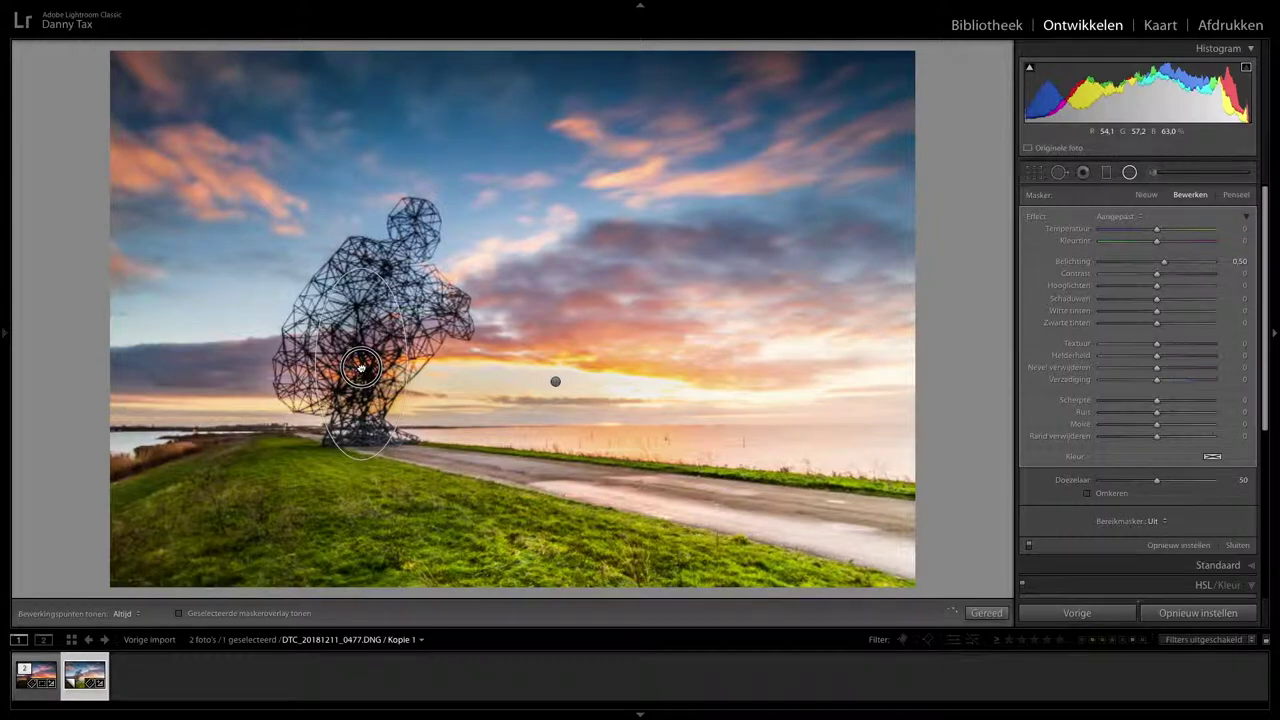
pyautogui.click(1087, 494)
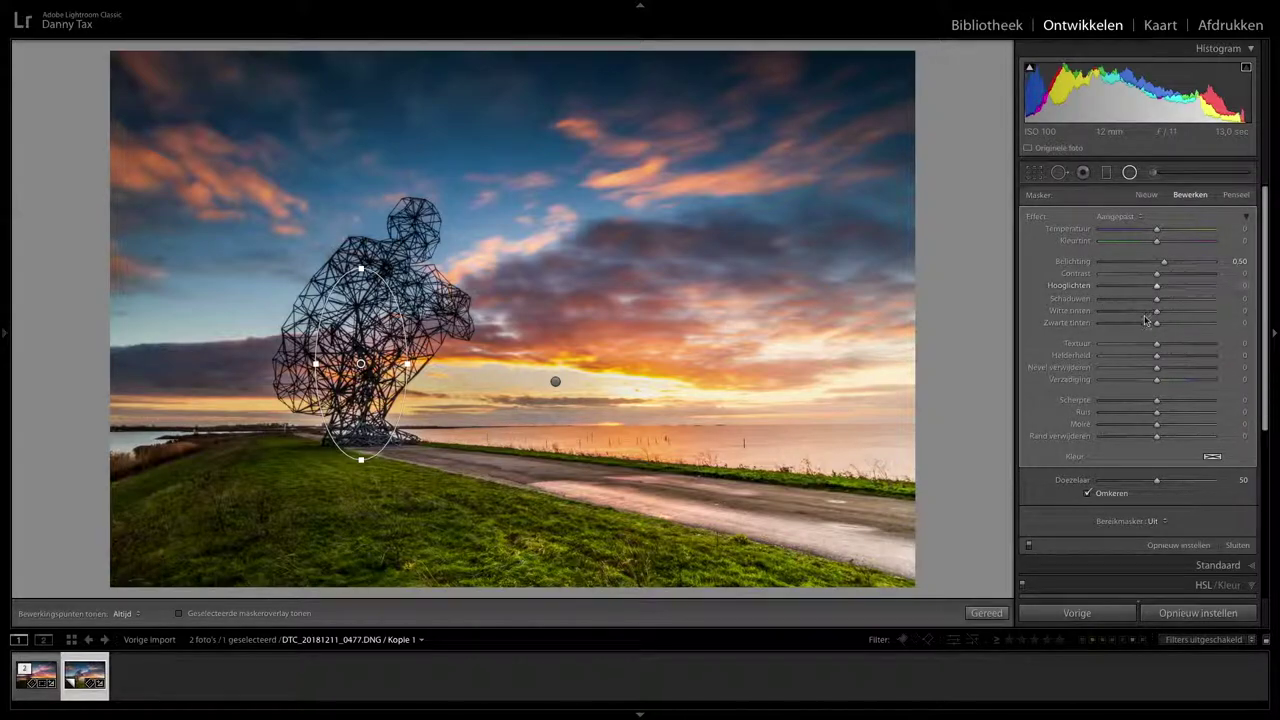
pyautogui.click(968, 612)
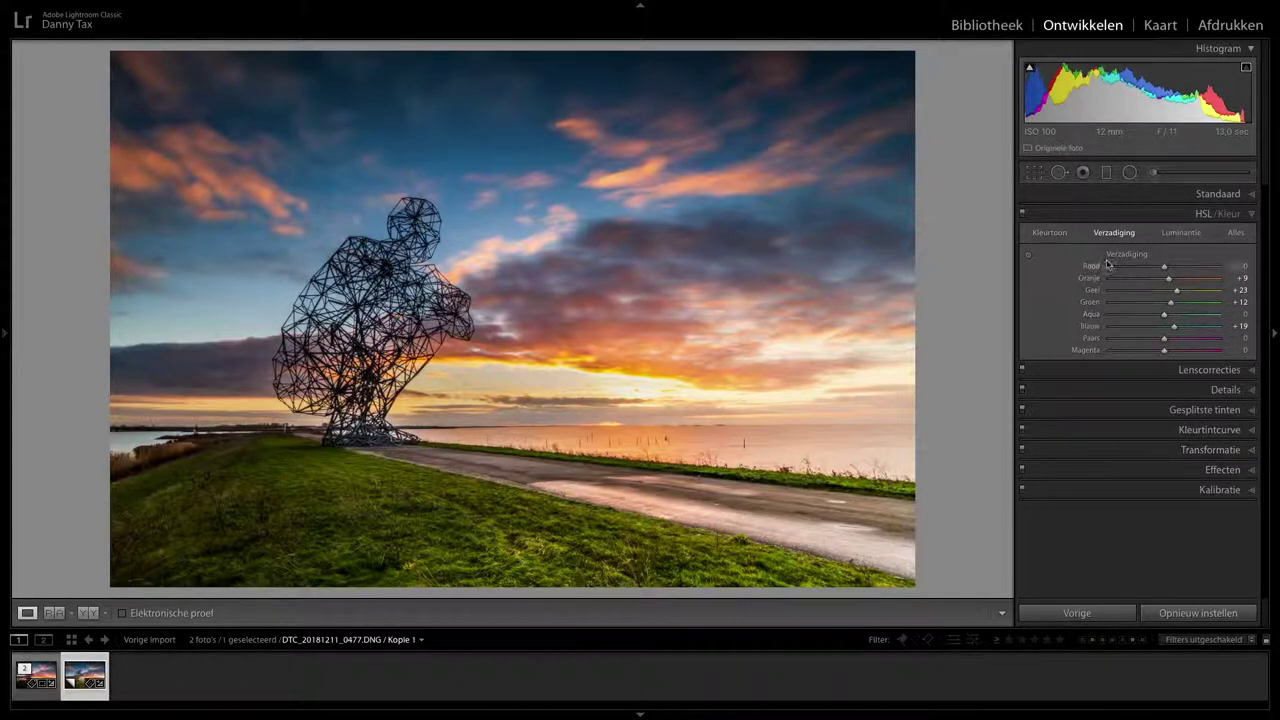
pyautogui.click(1034, 172)
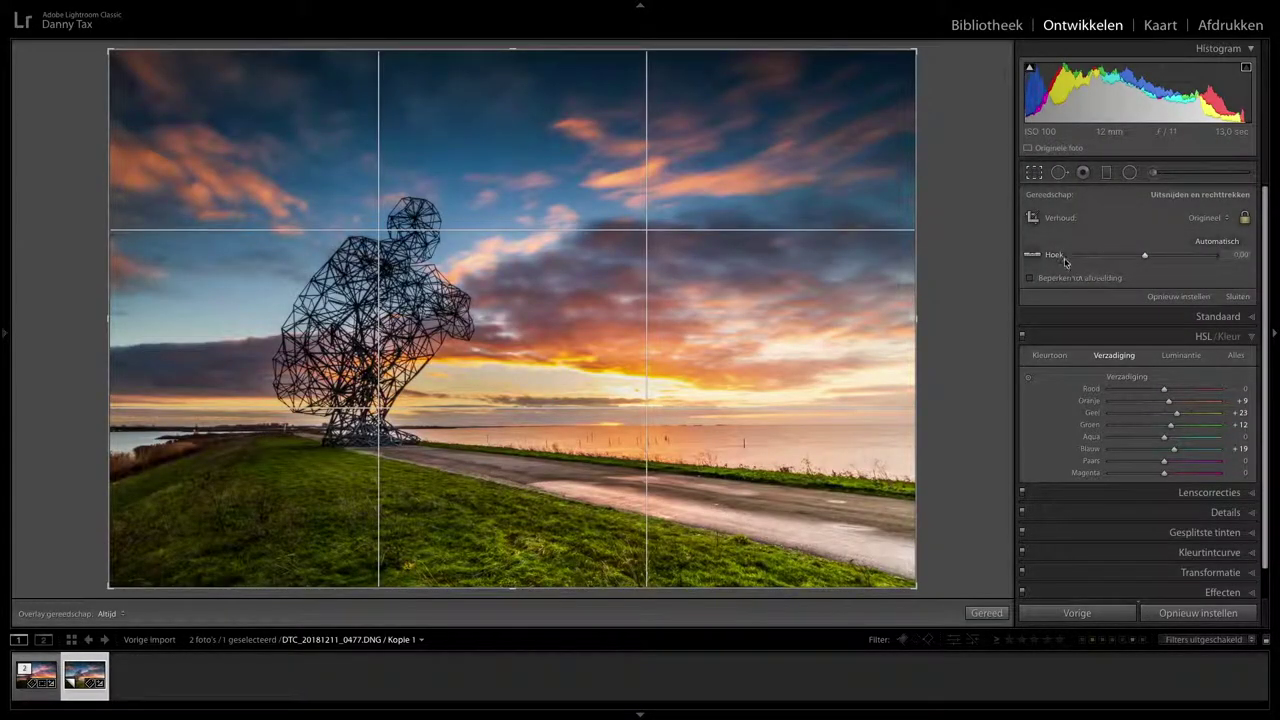
# - Straighten along the horizon with the angle tool, then re-level it to 0,59 degrees
pyautogui.click(1032, 254)
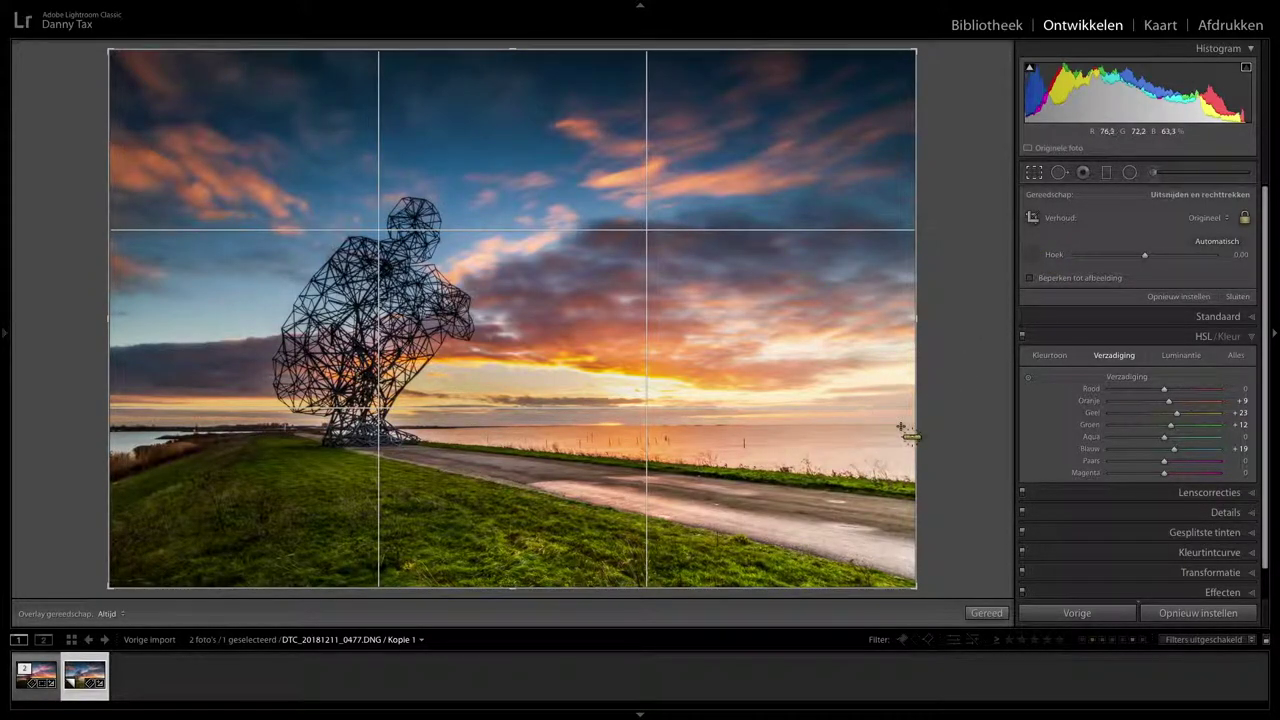
pyautogui.moveTo(900, 424); pyautogui.dragTo(278, 428)
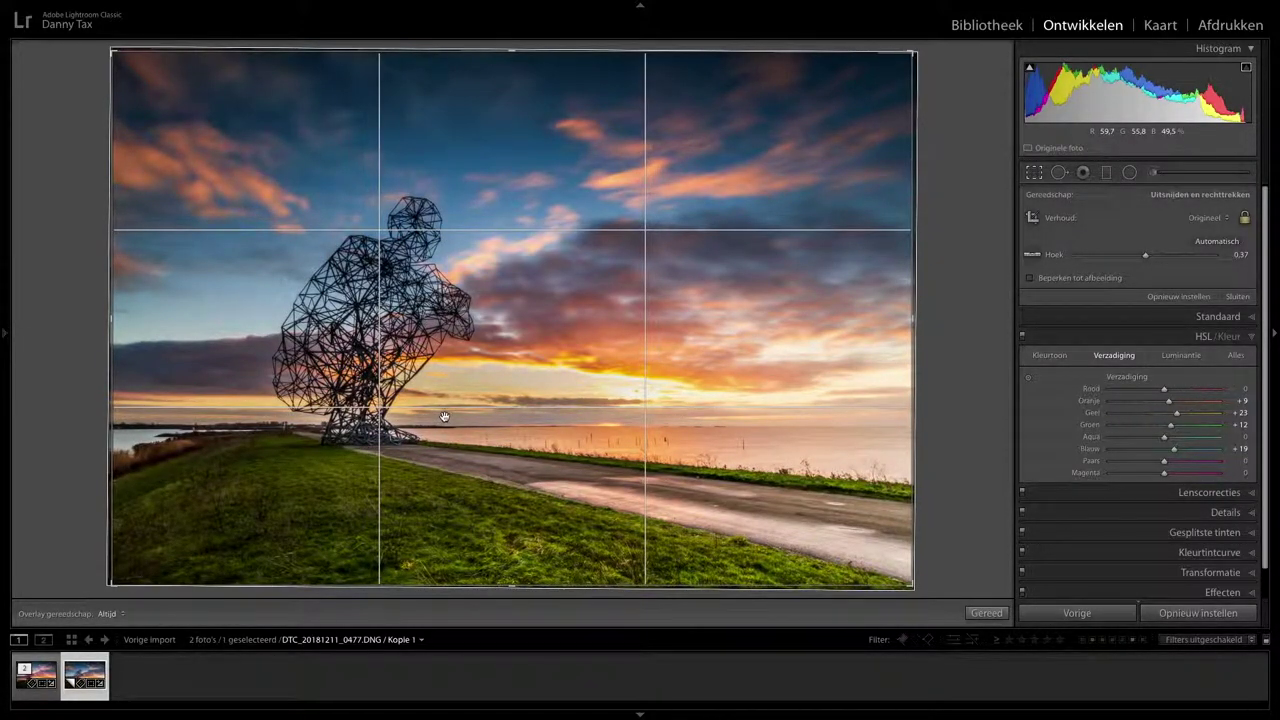
pyautogui.press('Return')
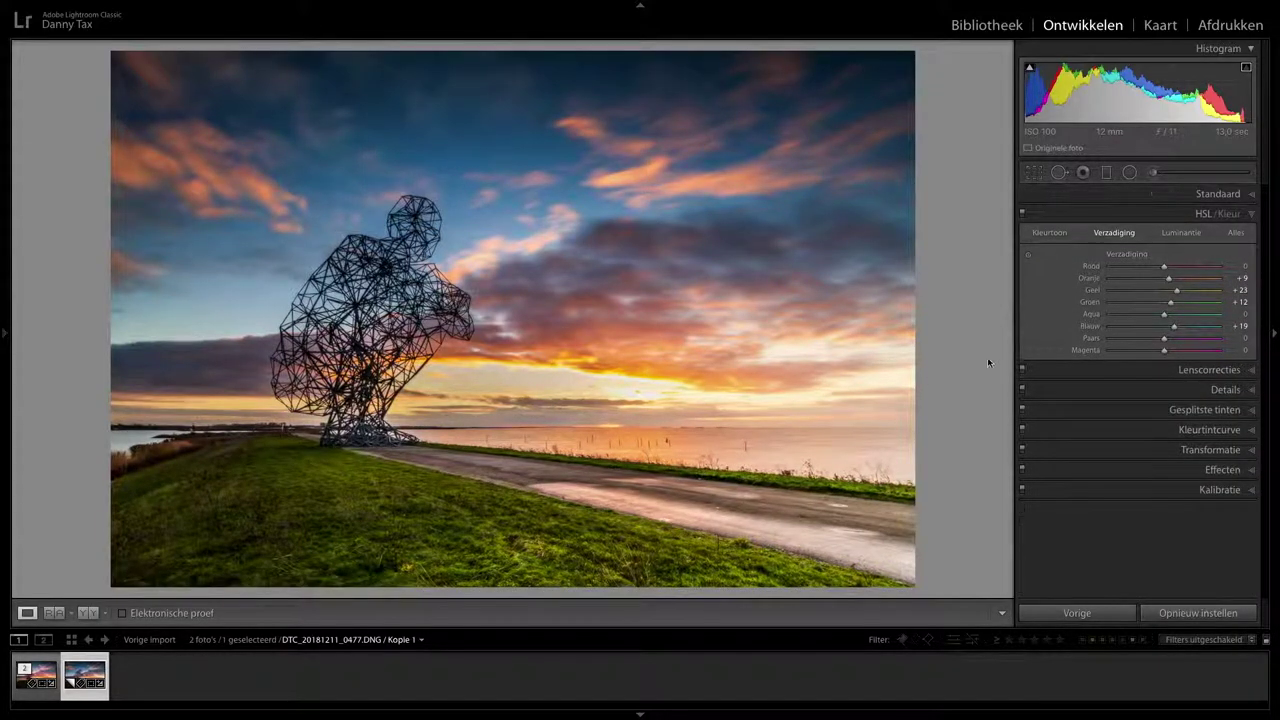
pyautogui.click(1035, 174)
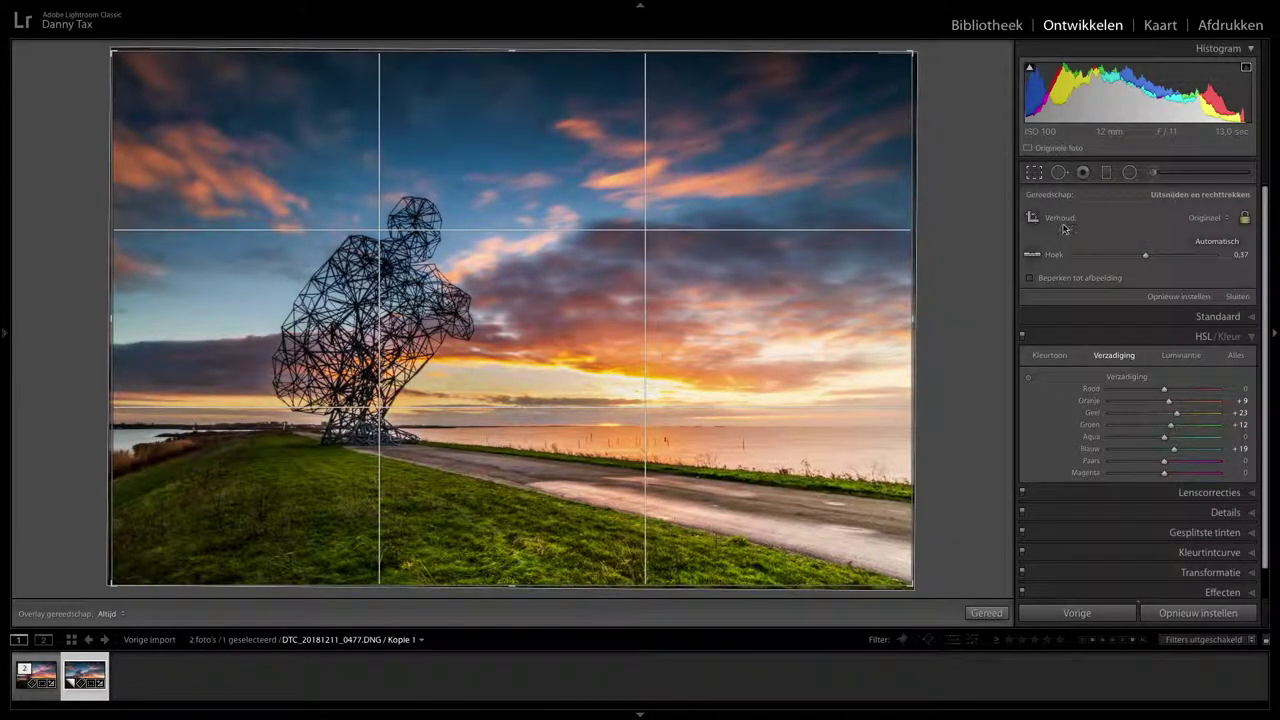
pyautogui.click(1035, 257)
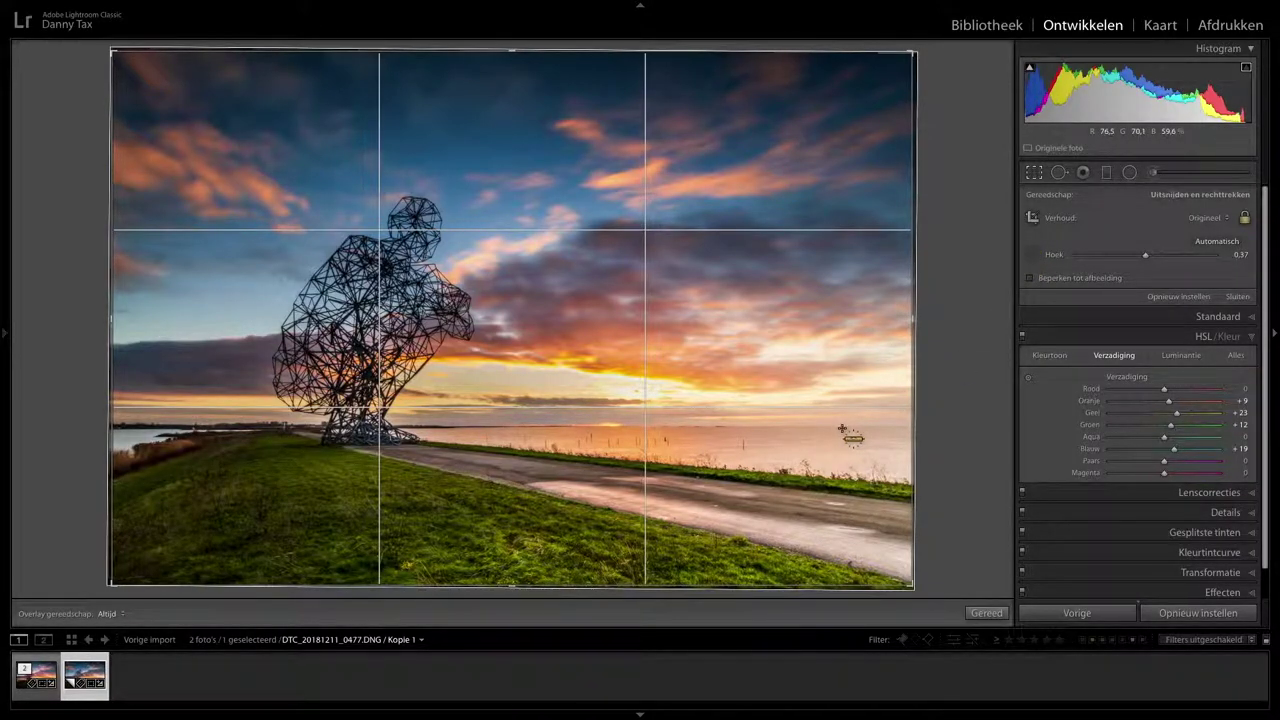
pyautogui.moveTo(720, 424); pyautogui.dragTo(445, 427)
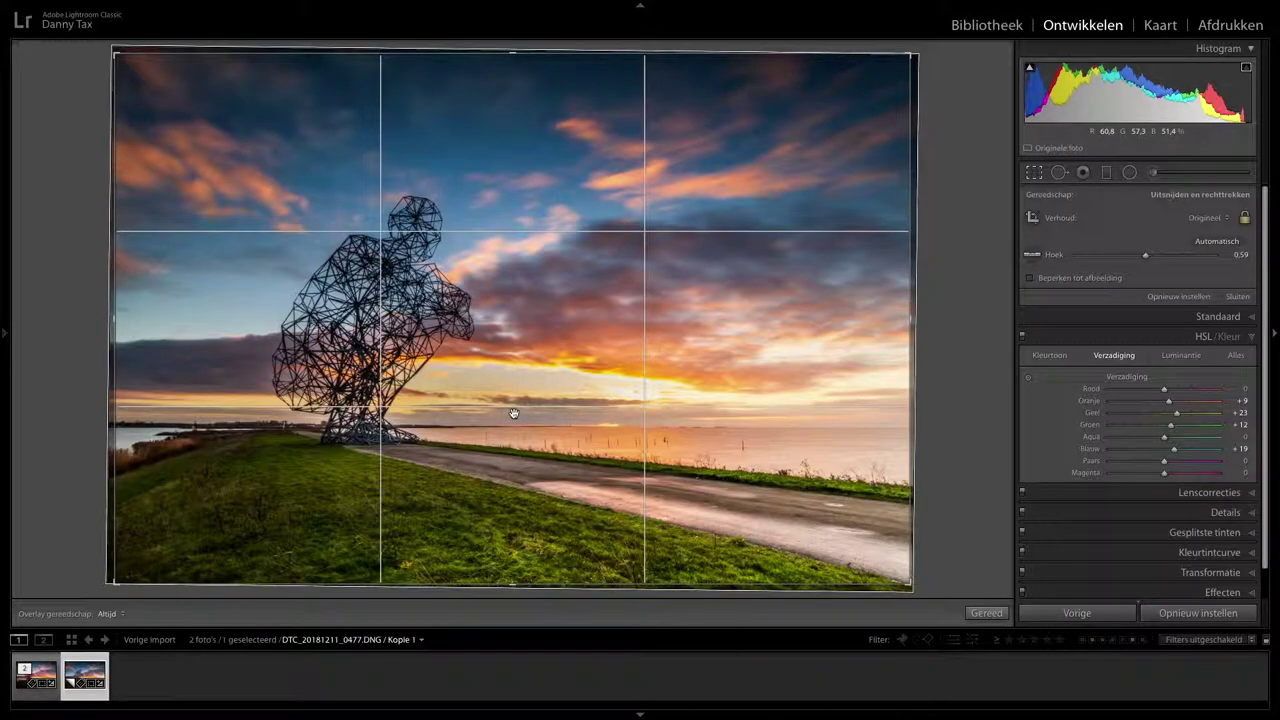